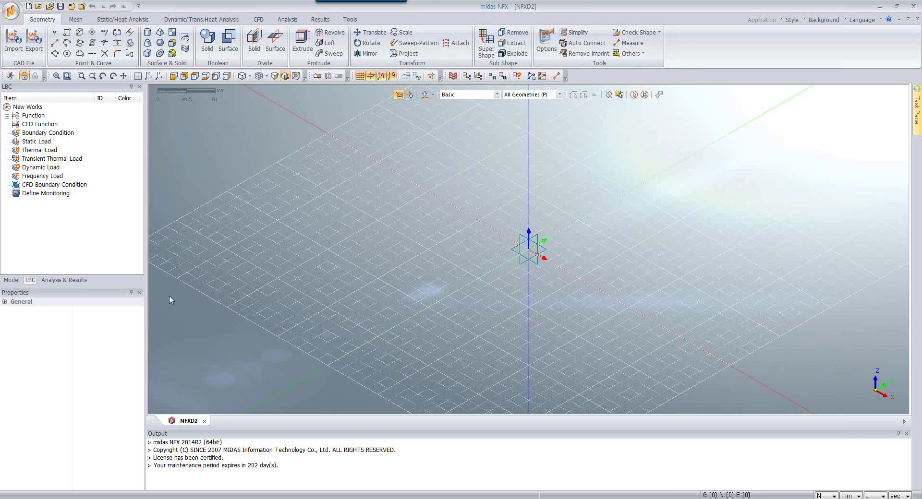
Switch to the PowerPoint slide show, review the lamp heat transfer analysis summary and boundary conditions, and return to midas NFX
{"action": "key", "text": "alt+Tab"}
{"action": "key", "text": "F5"}
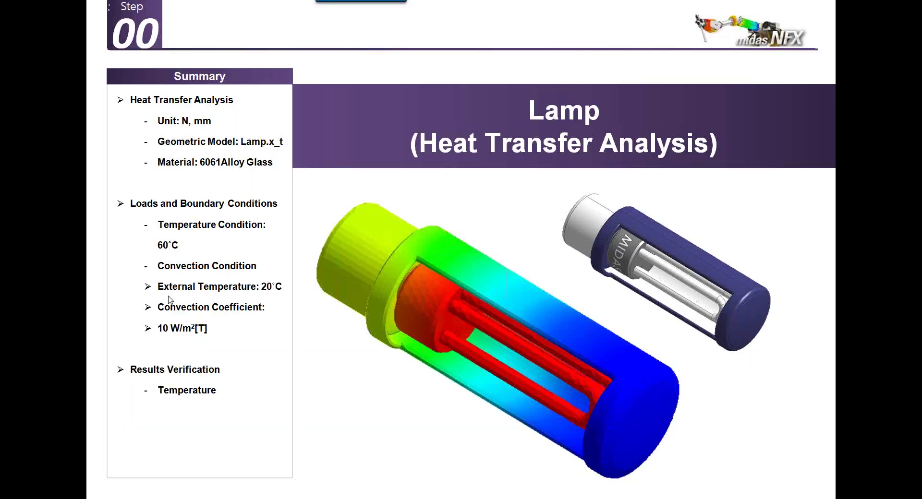
{"action": "left_click", "coordinate": [160, 316]}
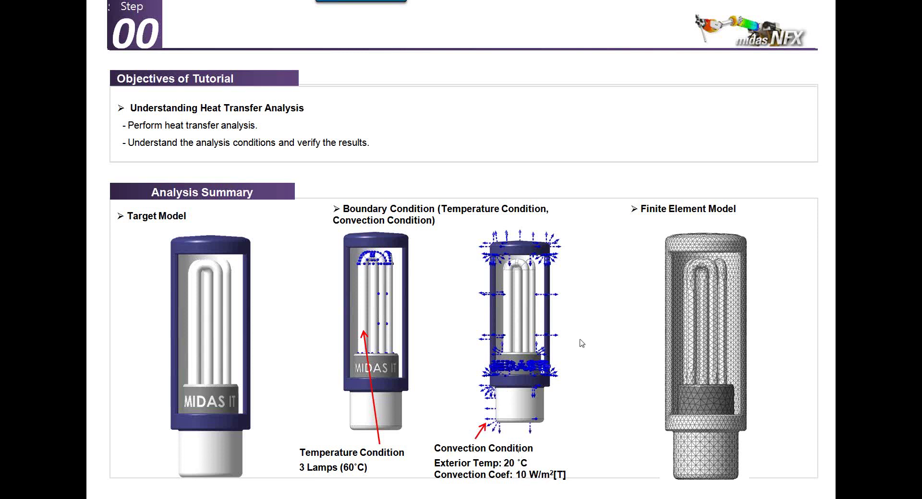
{"action": "key", "text": "alt+Tab"}
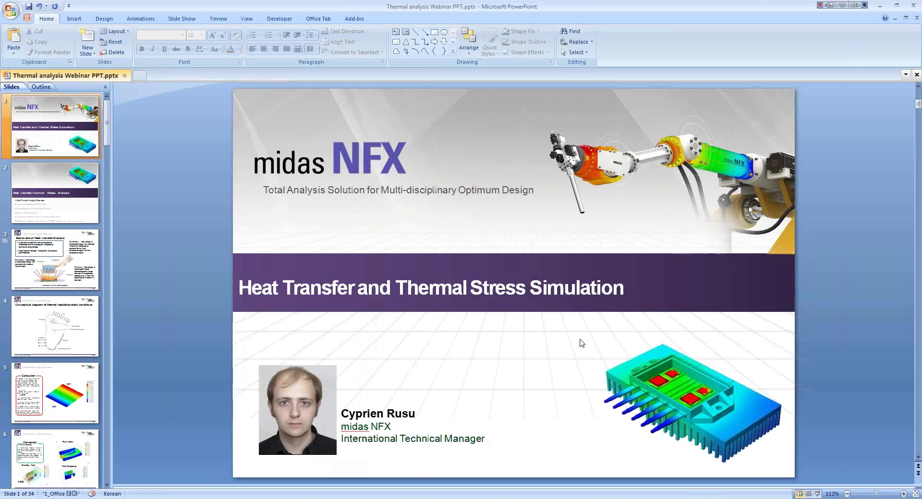
{"action": "key", "text": "alt+Tab"}
{"action": "key", "text": "alt+Tab"}
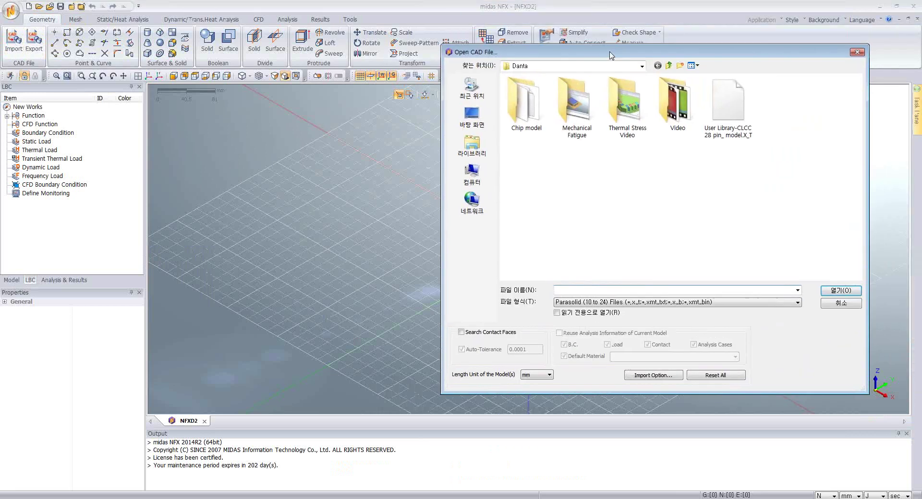
Import the CAD file 10-Lamp.x_t from the 02-Models folder
{"action": "left_click_drag", "start_coordinate": [611, 56], "coordinate": [649, 94]}
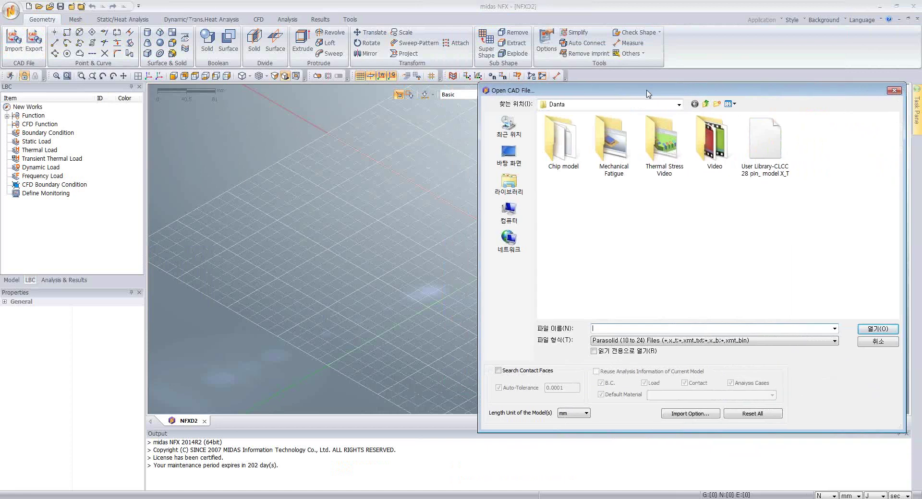
{"action": "key", "text": "Escape"}
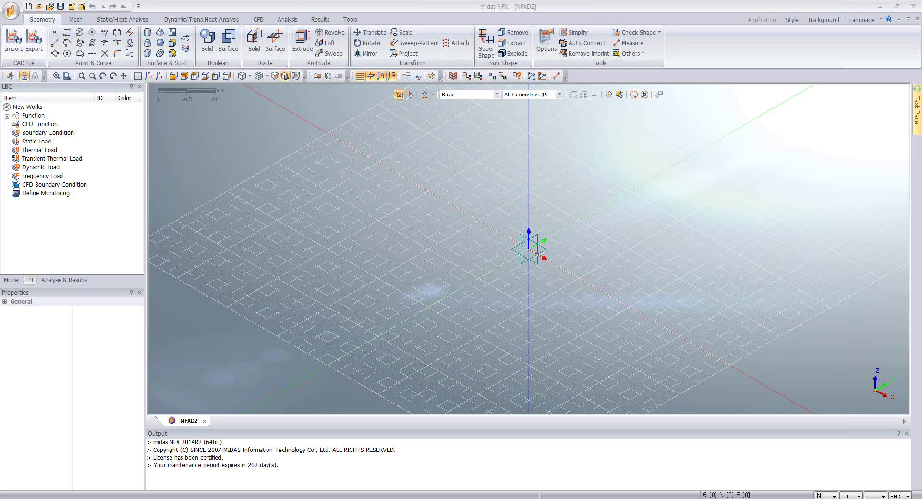
{"action": "mouse_move", "coordinate": [917, 108]}
{"action": "left_click", "coordinate": [885, 124]}
{"action": "left_click", "coordinate": [510, 82]}
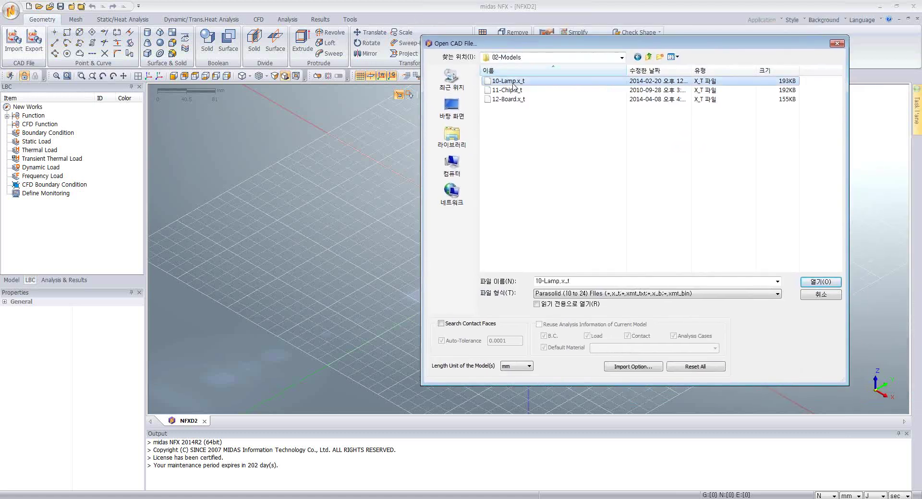
{"action": "left_click", "coordinate": [821, 282]}
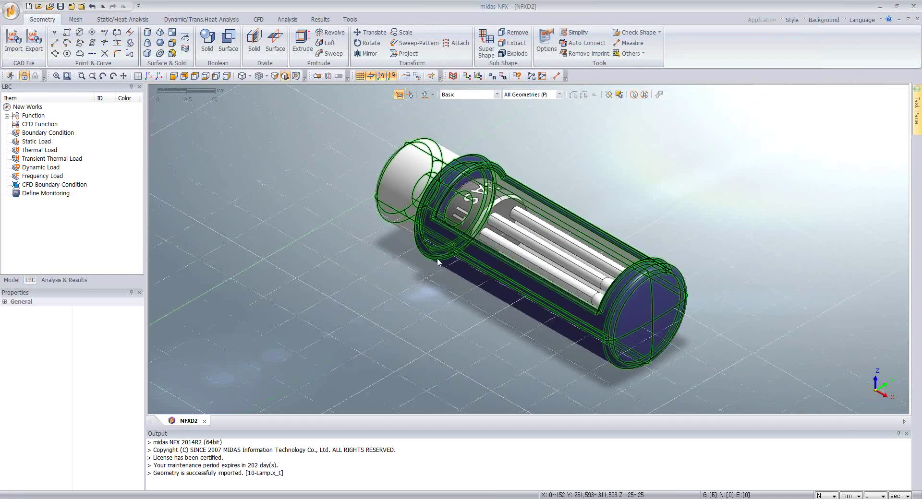
Remove the MIDAS IT lettering faces from the grey lamp base using manual Model Simplification with Remove Face
{"action": "middle_click_drag", "start_coordinate": [405, 300], "coordinate": [512, 329]}
{"action": "scroll", "coordinate": [513, 328], "scroll_direction": "up", "scroll_amount": 5}
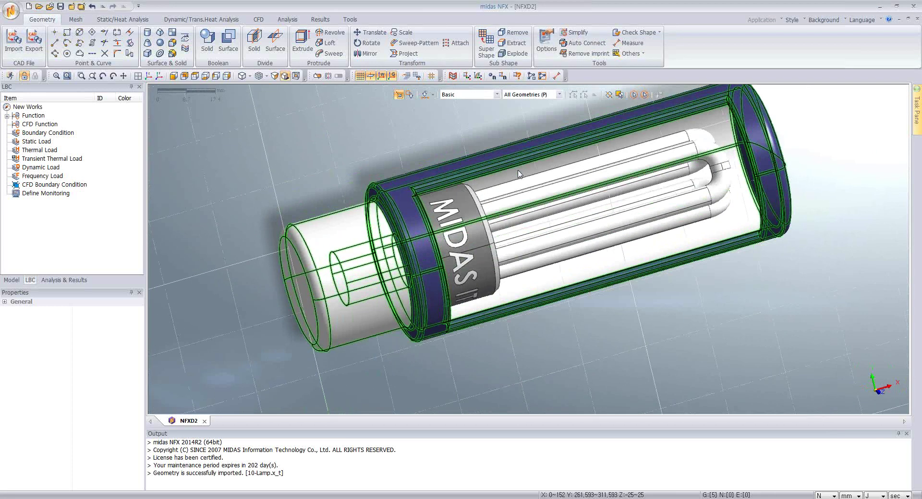
{"action": "middle_click_drag", "start_coordinate": [518, 174], "coordinate": [500, 240]}
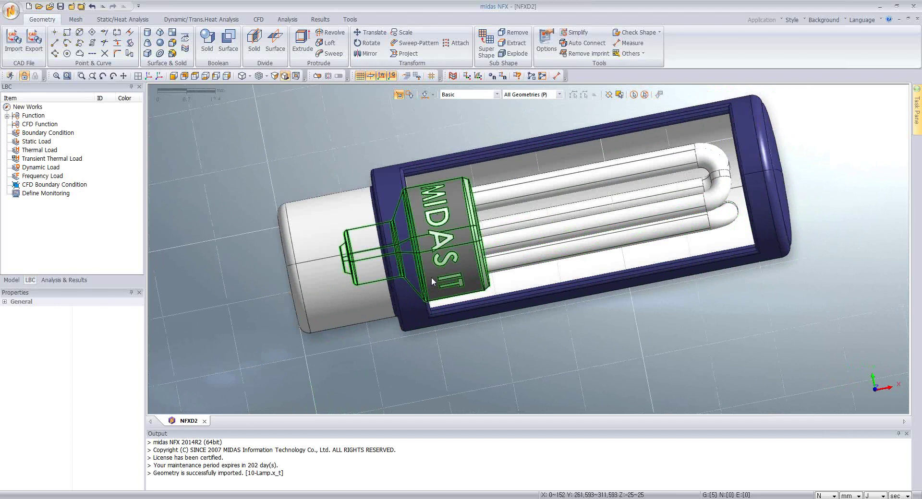
{"action": "middle_click_drag", "start_coordinate": [432, 278], "coordinate": [427, 248]}
{"action": "scroll", "coordinate": [429, 332], "scroll_direction": "down", "scroll_amount": 2}
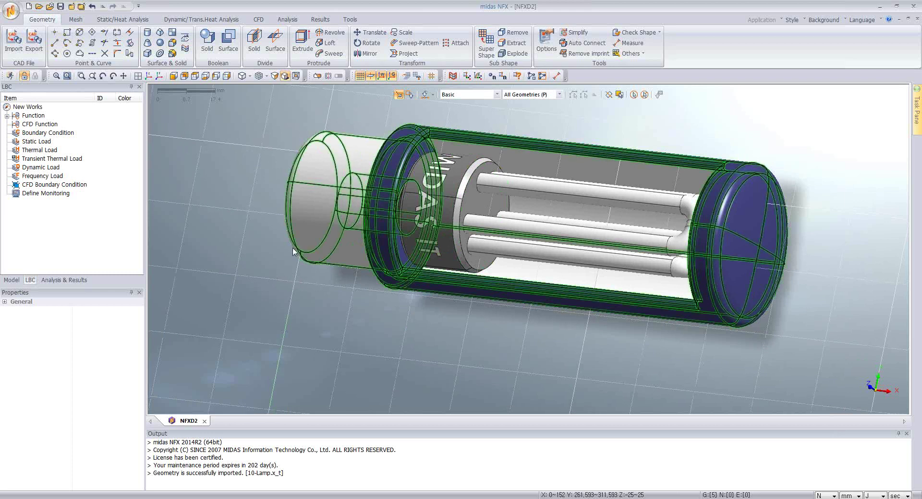
{"action": "middle_click_drag", "start_coordinate": [300, 269], "coordinate": [502, 88]}
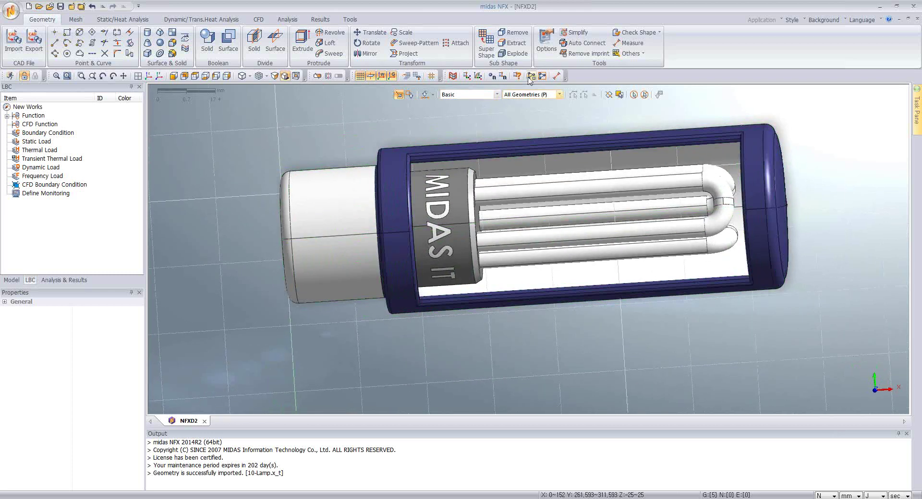
{"action": "left_click", "coordinate": [576, 34]}
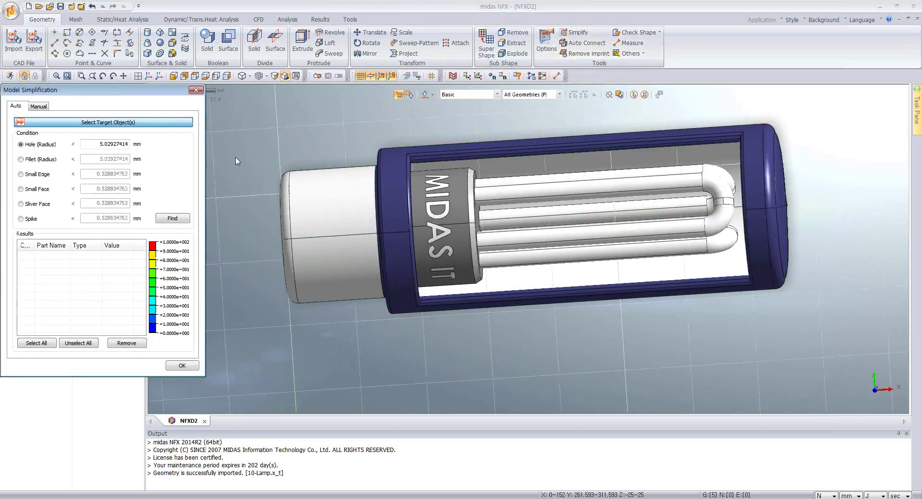
{"action": "left_click", "coordinate": [39, 106]}
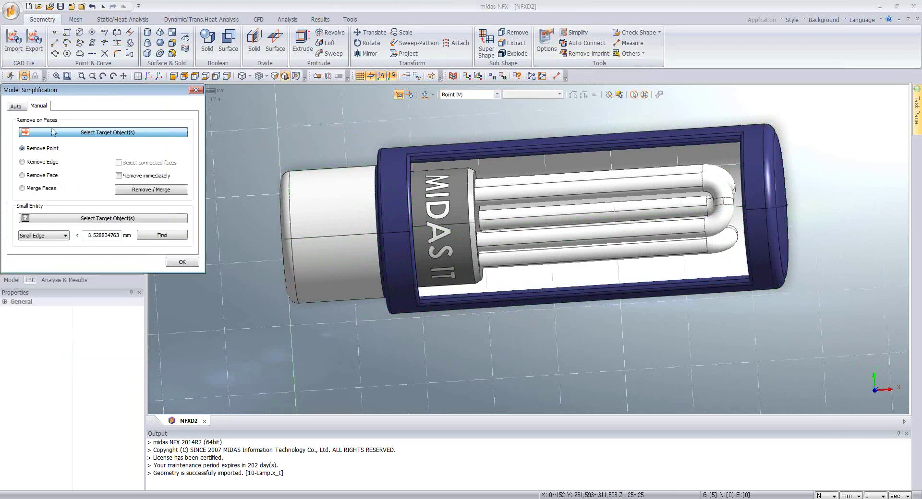
{"action": "left_click", "coordinate": [22, 176]}
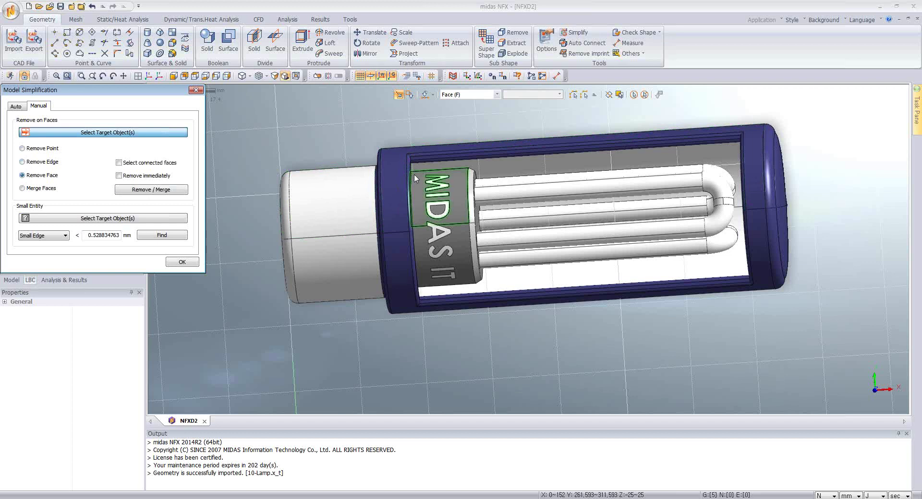
{"action": "left_click_drag", "start_coordinate": [415, 179], "coordinate": [468, 292]}
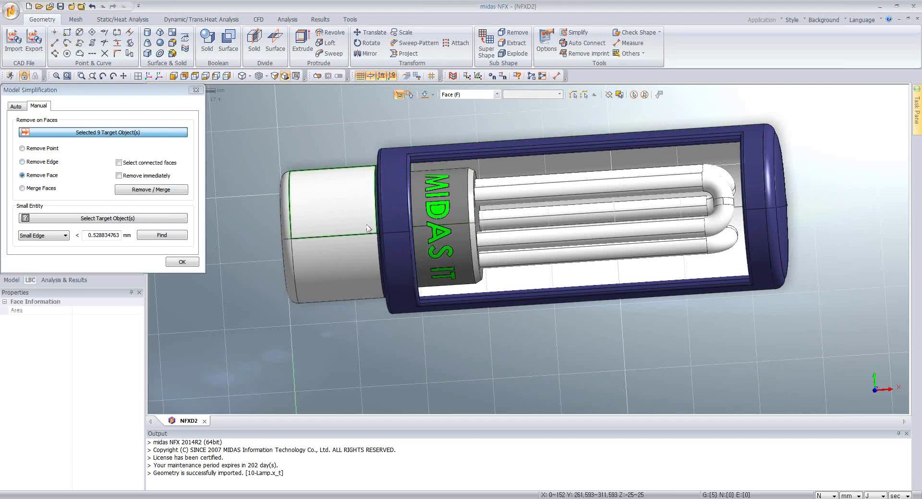
{"action": "left_click", "coordinate": [125, 190]}
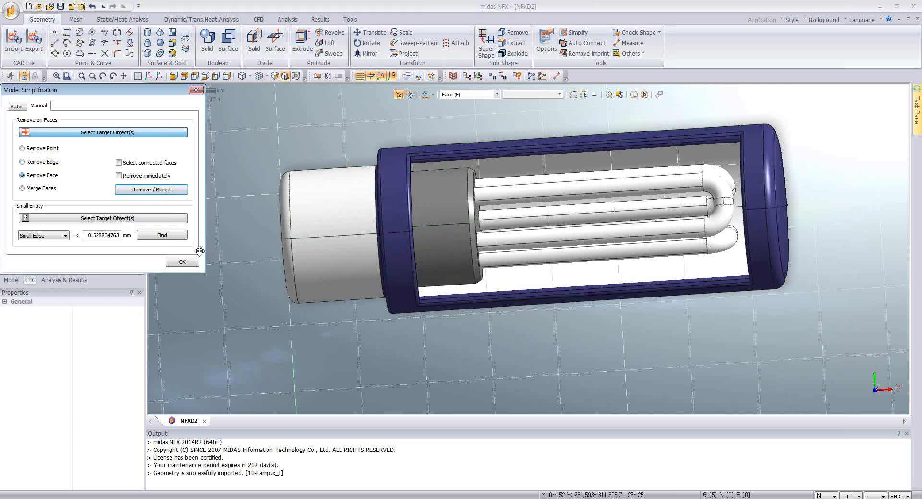
{"action": "left_click", "coordinate": [182, 262]}
Hide one U-shaped lamp tube to examine its contact area on the grey base, and show all parts again
{"action": "middle_click_drag", "start_coordinate": [458, 259], "coordinate": [472, 195]}
{"action": "scroll", "coordinate": [513, 222], "scroll_direction": "up", "scroll_amount": 2}
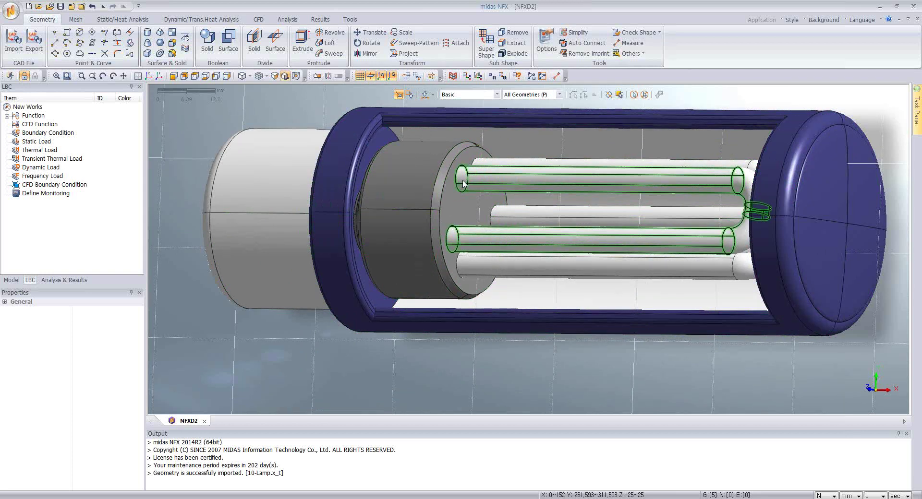
{"action": "left_click", "coordinate": [470, 185]}
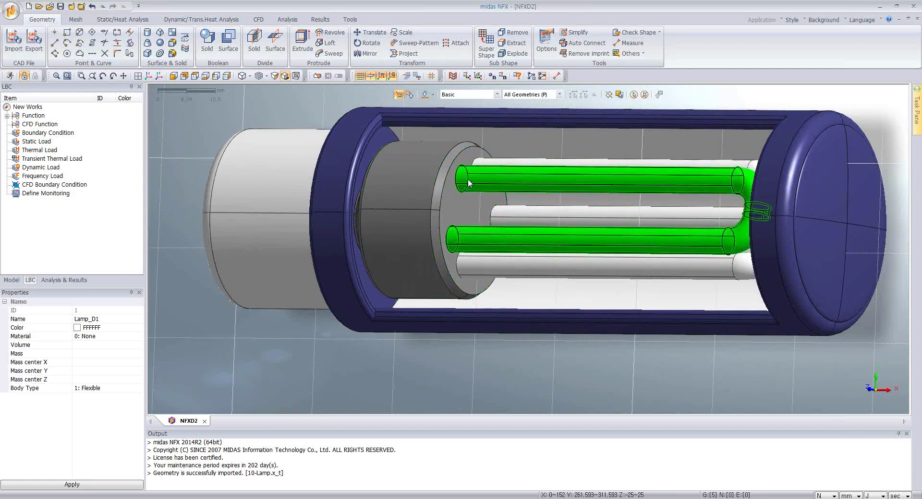
{"action": "right_click", "coordinate": [470, 182]}
{"action": "left_click", "coordinate": [480, 195]}
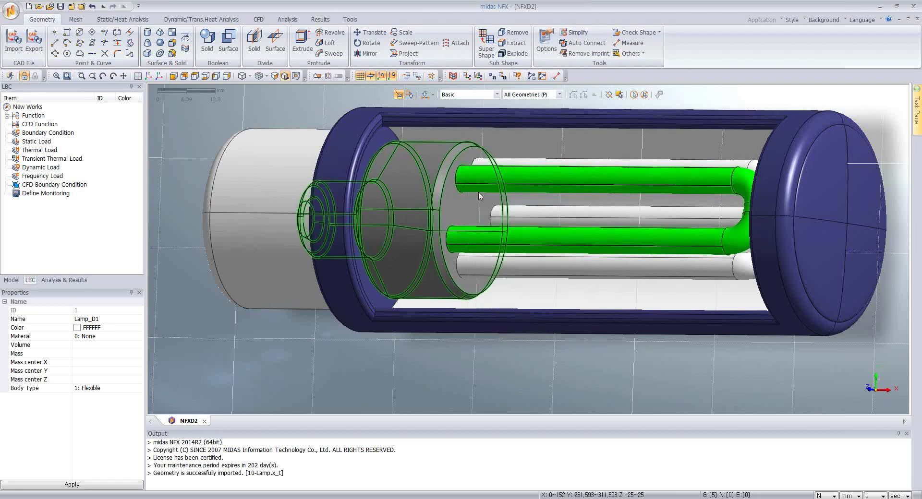
{"action": "middle_click_drag", "start_coordinate": [456, 223], "coordinate": [454, 185]}
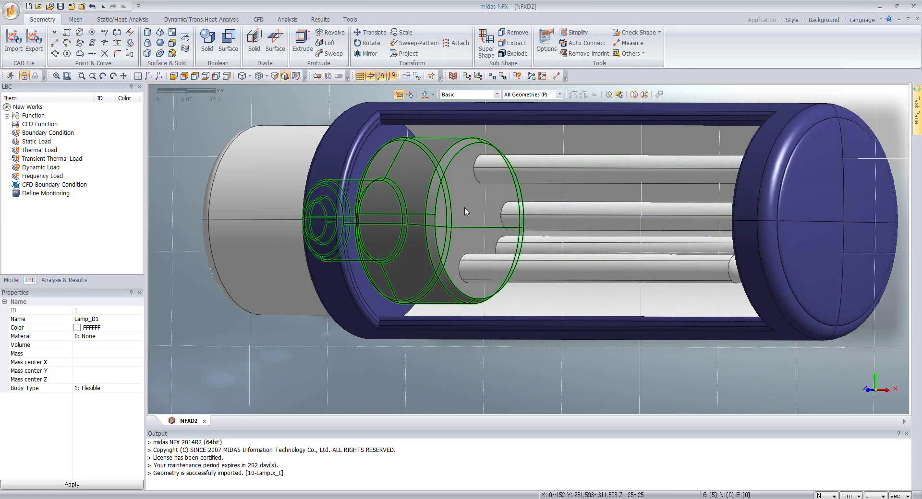
{"action": "right_click", "coordinate": [210, 141]}
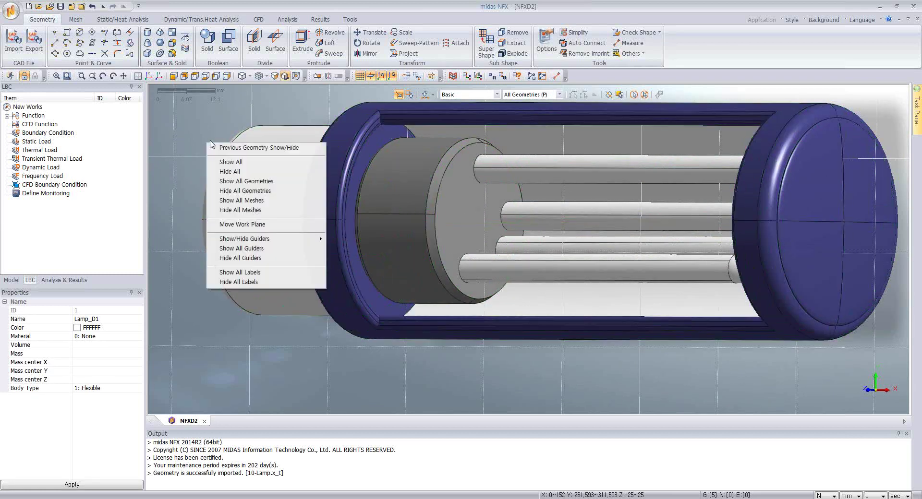
{"action": "left_click", "coordinate": [224, 163]}
Run Auto Connect on all five lamp solids so that touching parts share faces
{"action": "scroll", "coordinate": [371, 140], "scroll_direction": "down", "scroll_amount": 2}
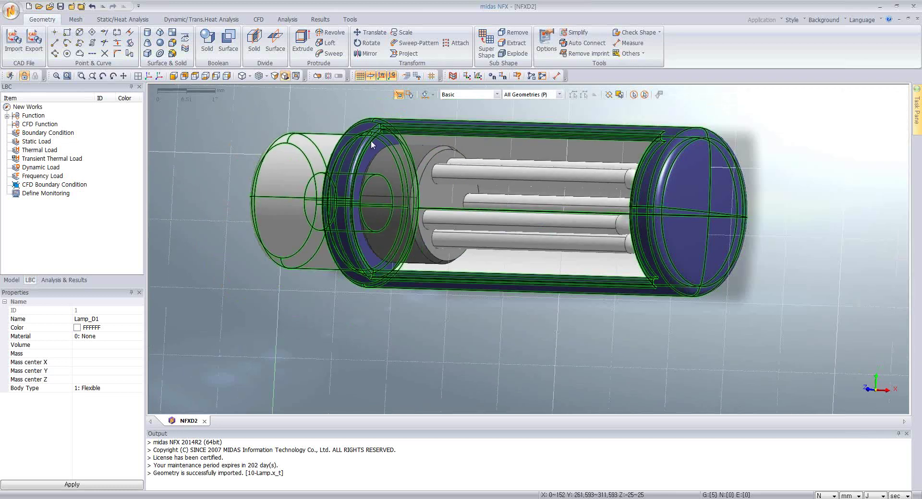
{"action": "middle_click_drag", "start_coordinate": [370, 140], "coordinate": [519, 96]}
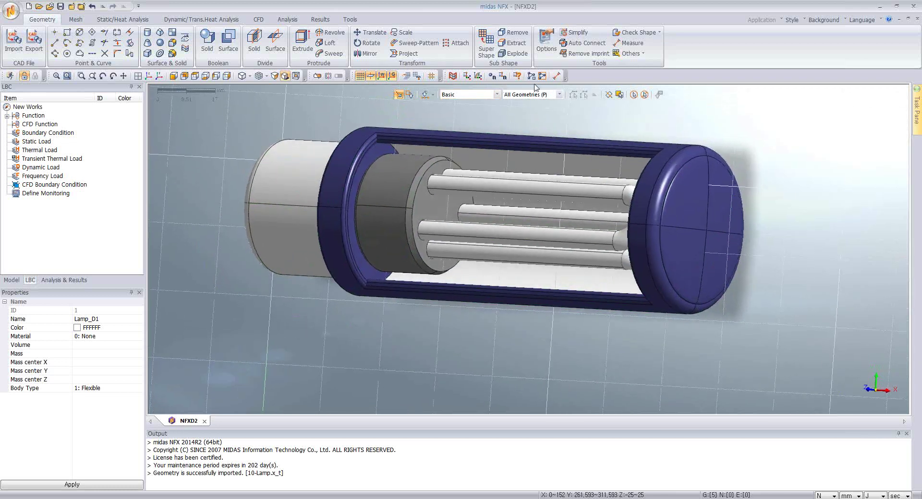
{"action": "left_click", "coordinate": [582, 42]}
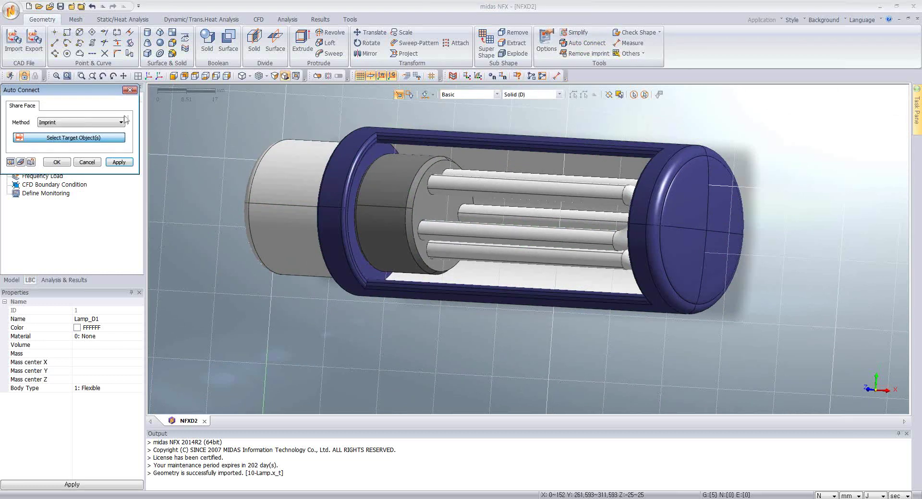
{"action": "left_click_drag", "start_coordinate": [48, 90], "coordinate": [86, 107]}
{"action": "left_click_drag", "start_coordinate": [221, 104], "coordinate": [675, 355]}
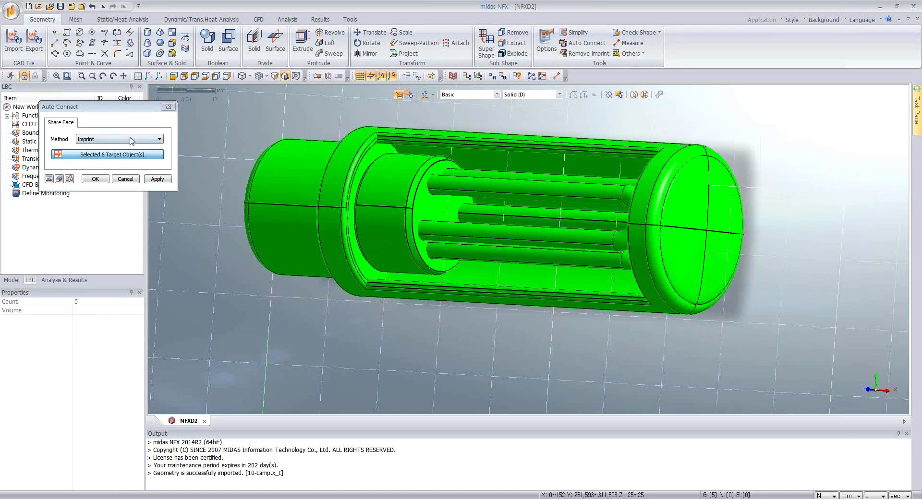
{"action": "left_click", "coordinate": [131, 141]}
{"action": "left_click", "coordinate": [123, 154]}
{"action": "left_click", "coordinate": [95, 179]}
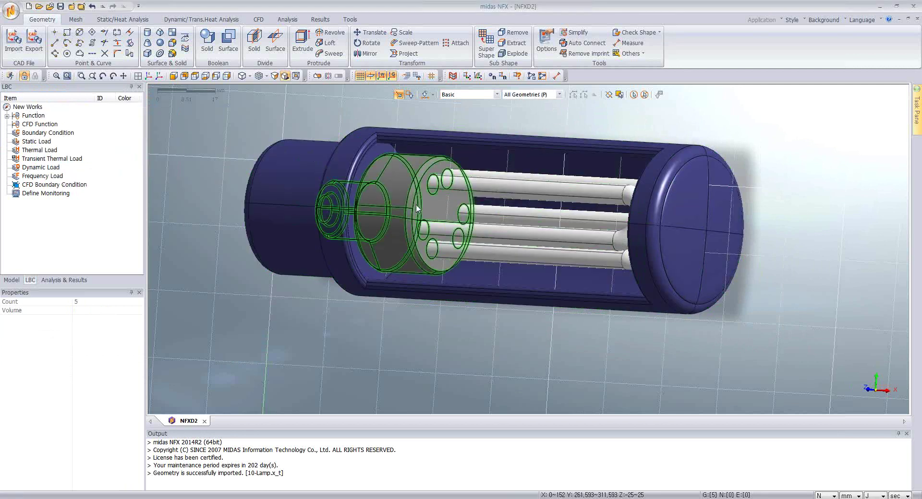
Hide a lamp tube to check for shared circular faces on the grey base, and restore the display of all parts
{"action": "left_click", "coordinate": [437, 189]}
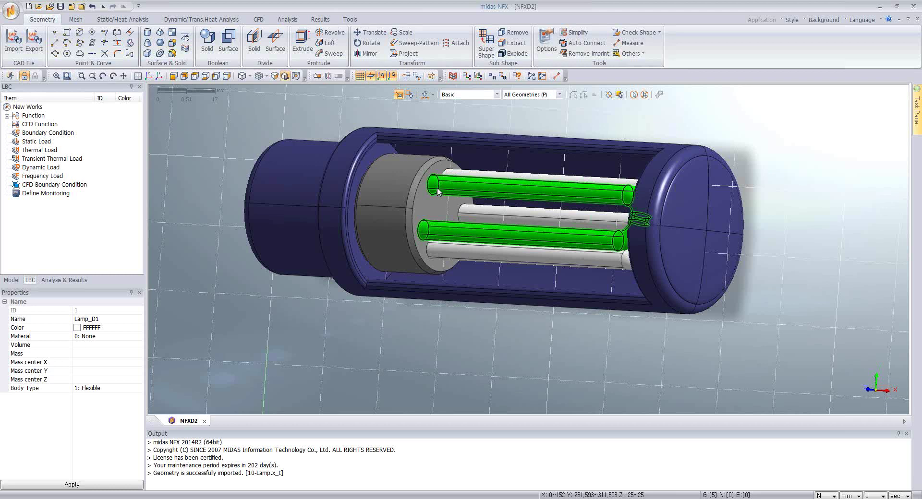
{"action": "right_click", "coordinate": [438, 191]}
{"action": "left_click", "coordinate": [453, 208]}
{"action": "scroll", "coordinate": [355, 163], "scroll_direction": "up", "scroll_amount": 2}
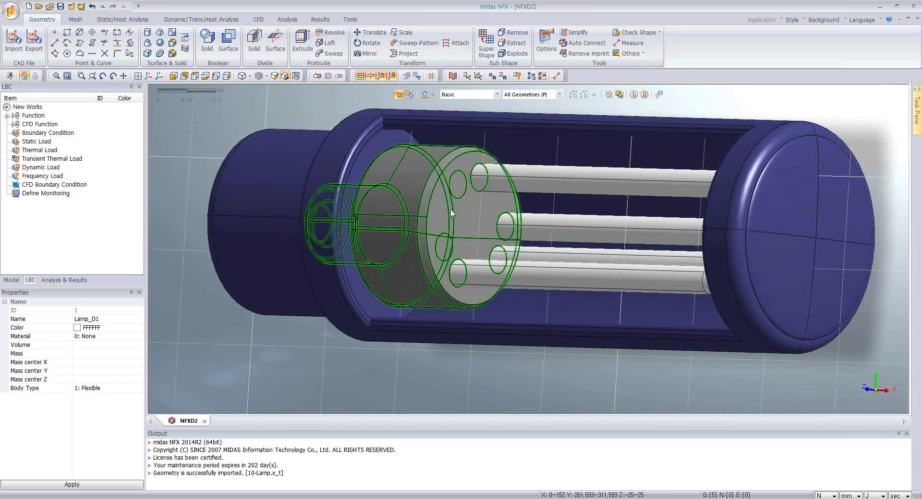
{"action": "right_click", "coordinate": [209, 331]}
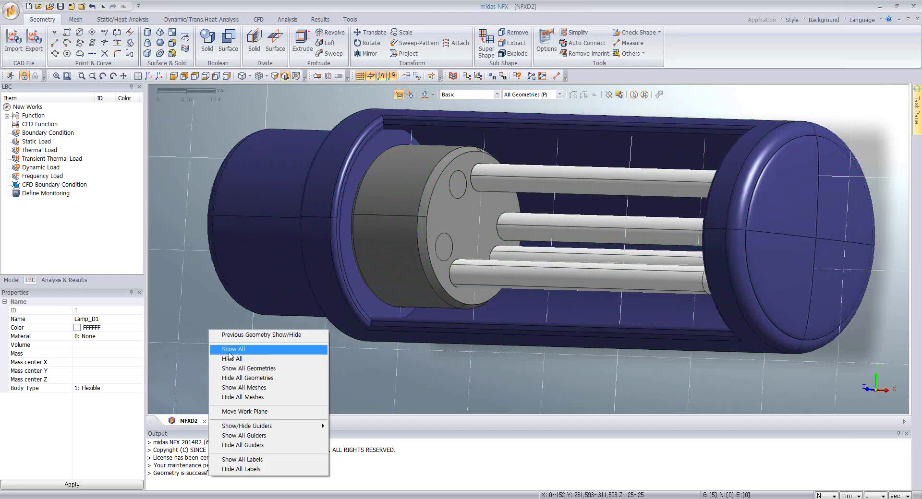
{"action": "left_click", "coordinate": [231, 350]}
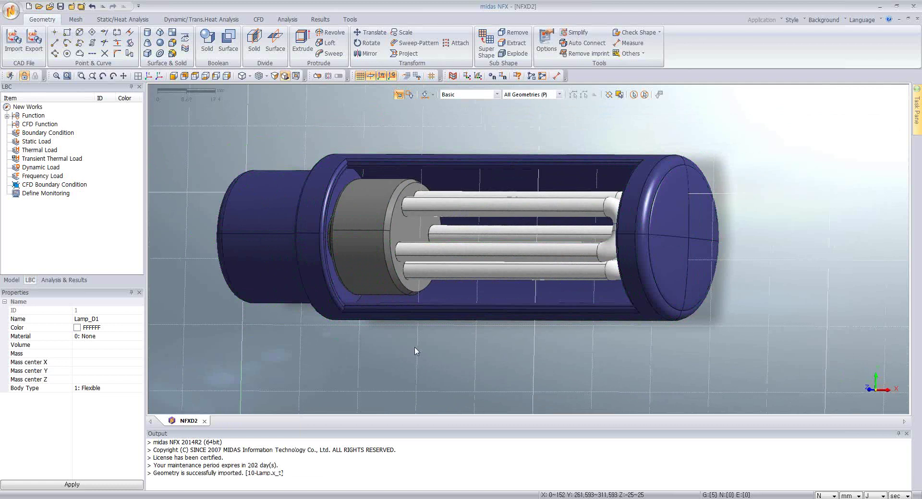
Delete the default Alloy Steel material from the model's material list
{"action": "left_click", "coordinate": [76, 20]}
{"action": "left_click", "coordinate": [13, 41]}
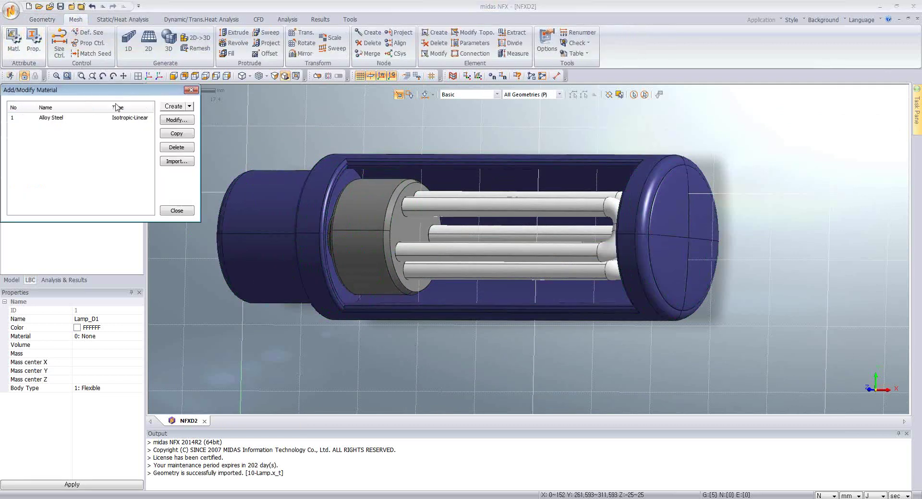
{"action": "left_click", "coordinate": [56, 118]}
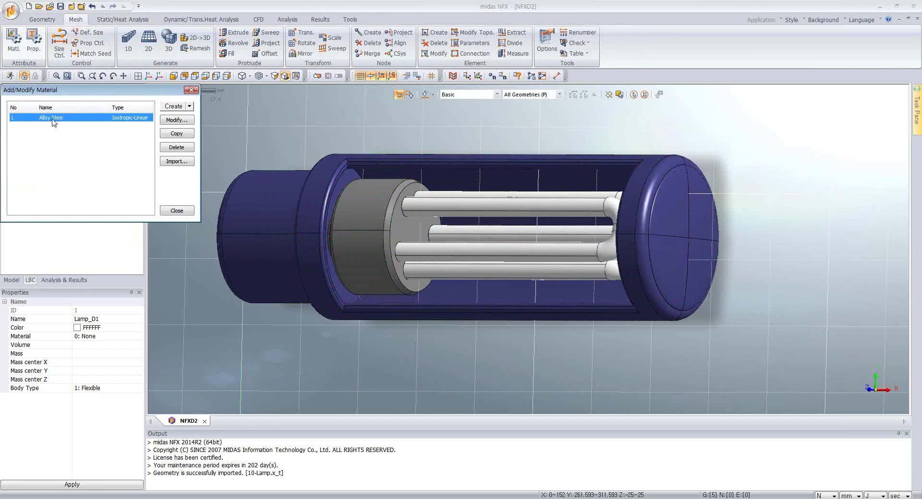
{"action": "left_click", "coordinate": [171, 149]}
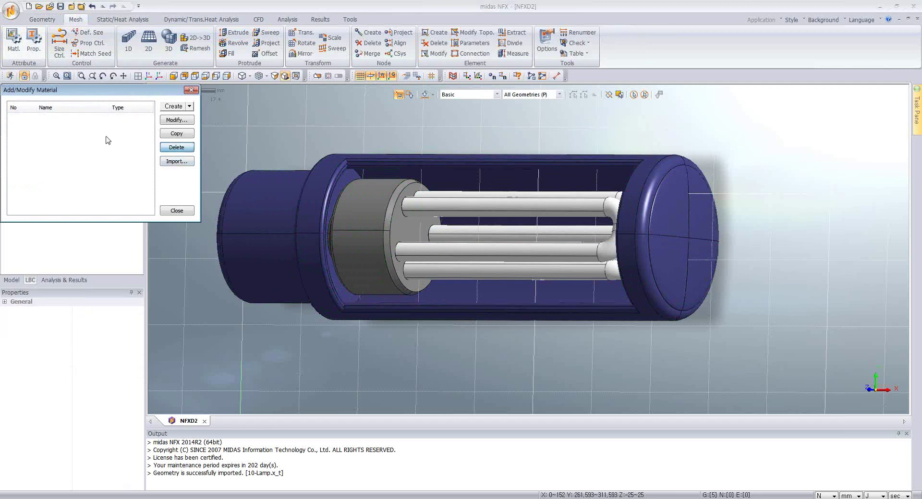
Create an isotropic material from the 6061 Alloy entry of the Aluminum Alloys library
{"action": "left_click", "coordinate": [189, 106]}
{"action": "left_click", "coordinate": [187, 117]}
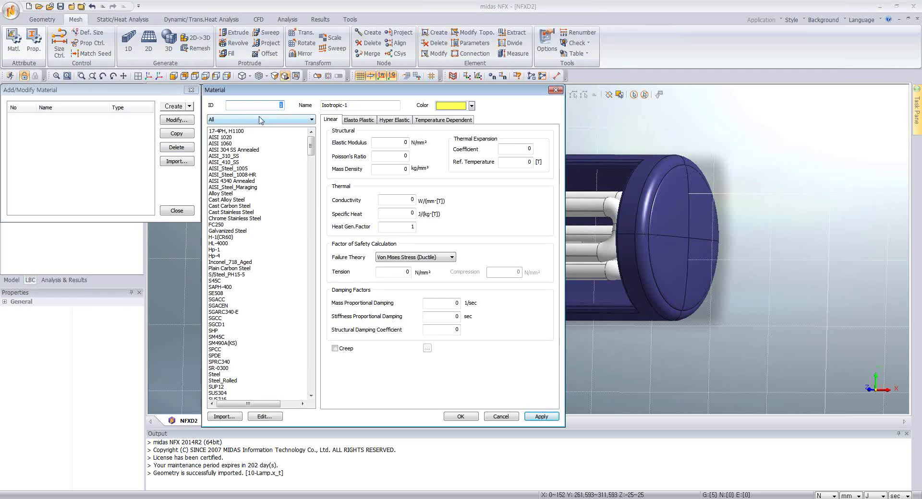
{"action": "left_click", "coordinate": [256, 120]}
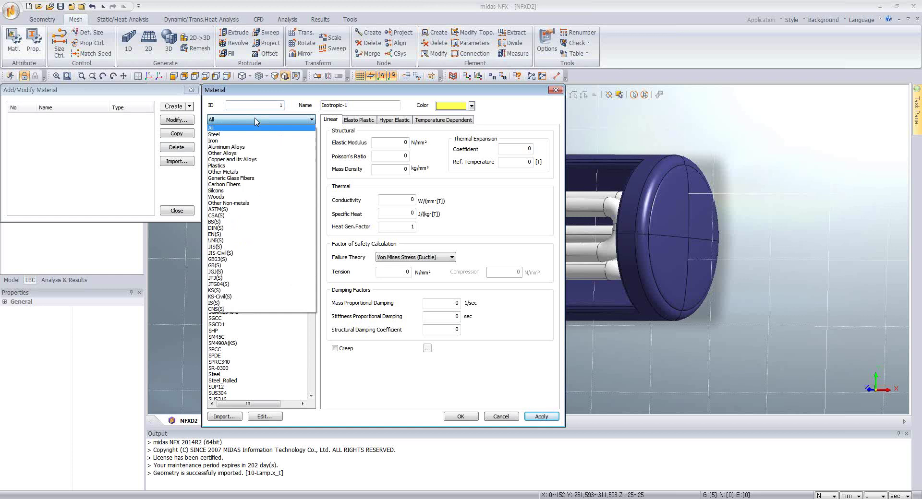
{"action": "left_click", "coordinate": [235, 147]}
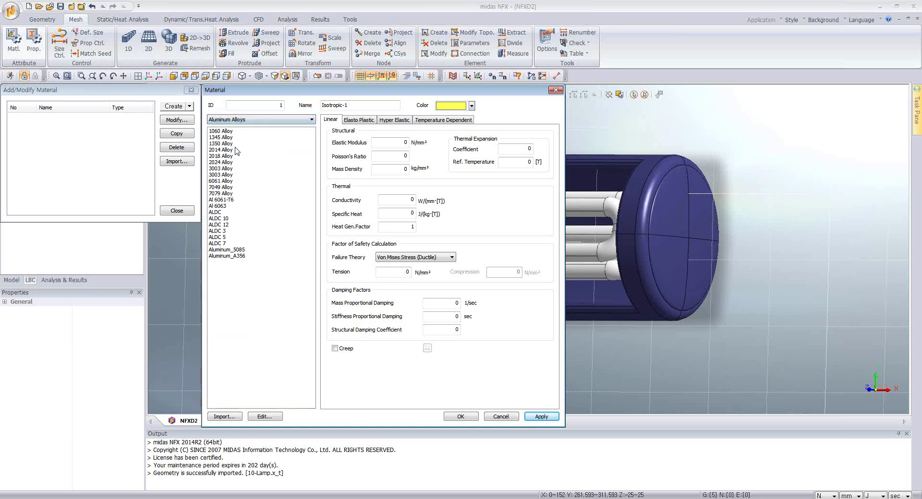
{"action": "left_click", "coordinate": [220, 181]}
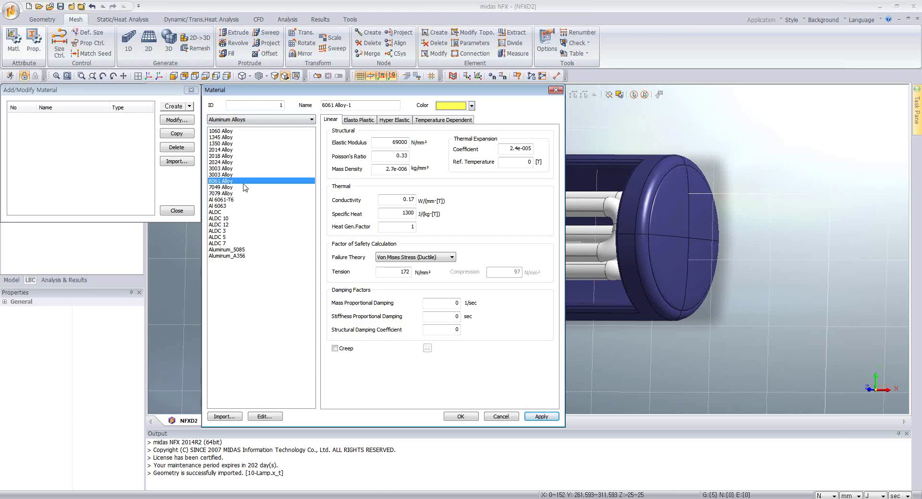
{"action": "left_click", "coordinate": [542, 417]}
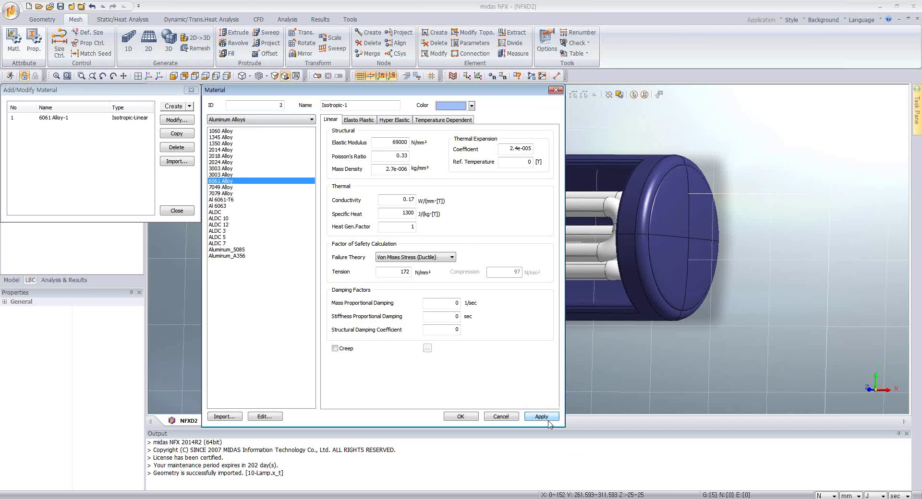
Add a second isotropic material from the Glass entry of the Other Non-metals library and finish material editing
{"action": "left_click", "coordinate": [218, 119]}
{"action": "left_click", "coordinate": [228, 203]}
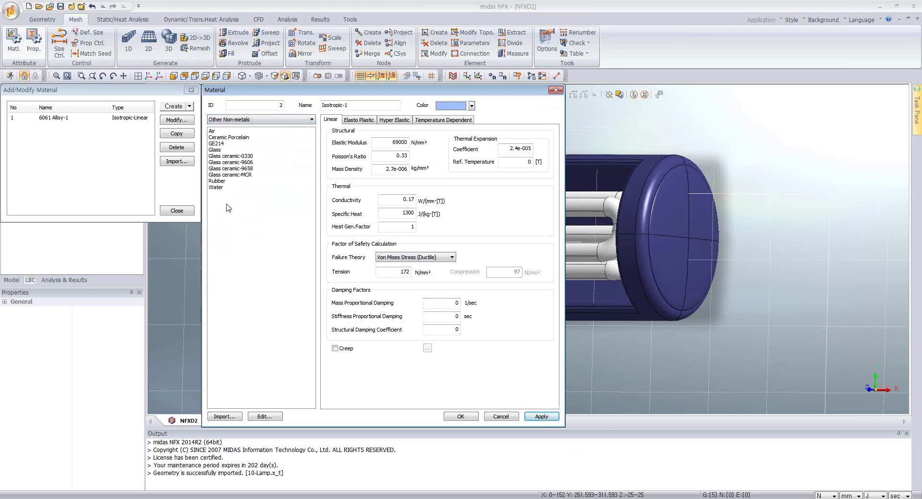
{"action": "left_click", "coordinate": [218, 150]}
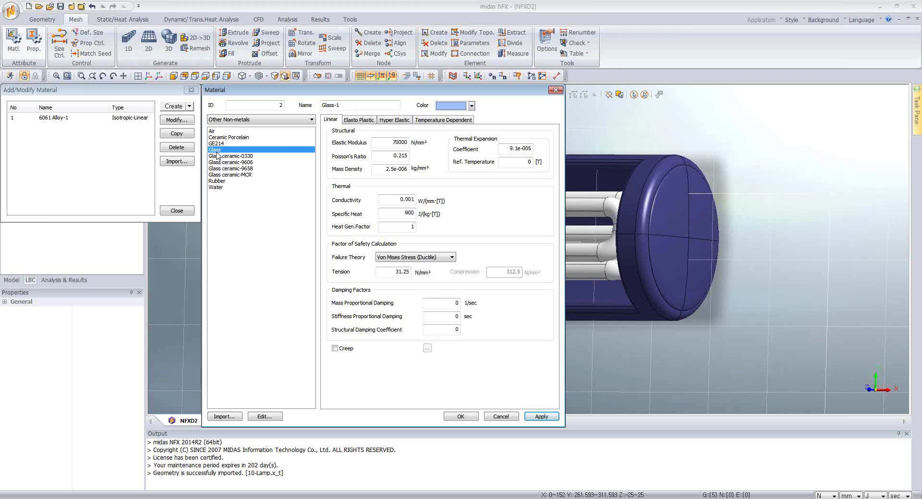
{"action": "left_click", "coordinate": [459, 417]}
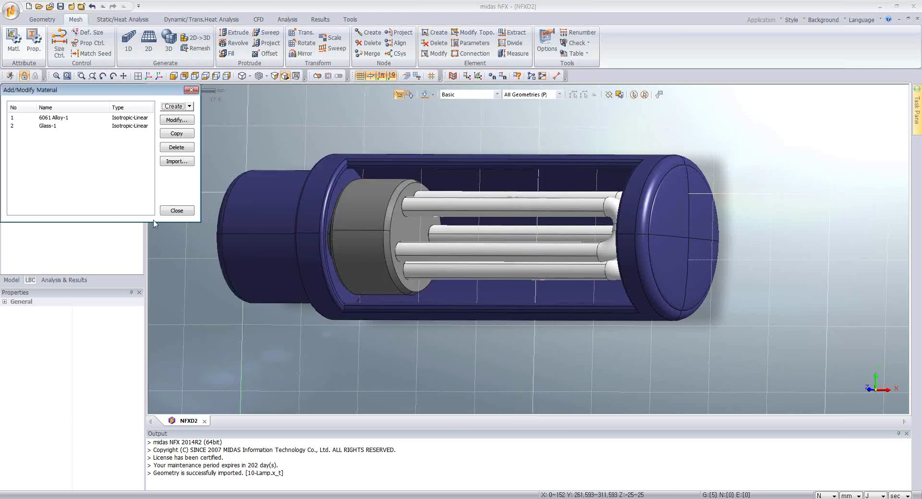
{"action": "left_click", "coordinate": [177, 211]}
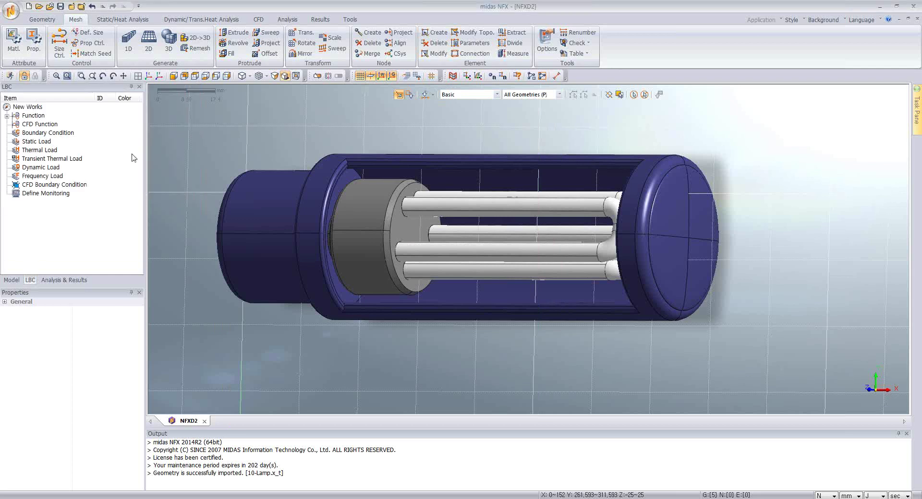
Create a 3D solid property named Aluminium that uses material 6061 Alloy-1
{"action": "left_click", "coordinate": [36, 50]}
{"action": "left_click_drag", "start_coordinate": [84, 90], "coordinate": [198, 110]}
{"action": "left_click", "coordinate": [303, 125]}
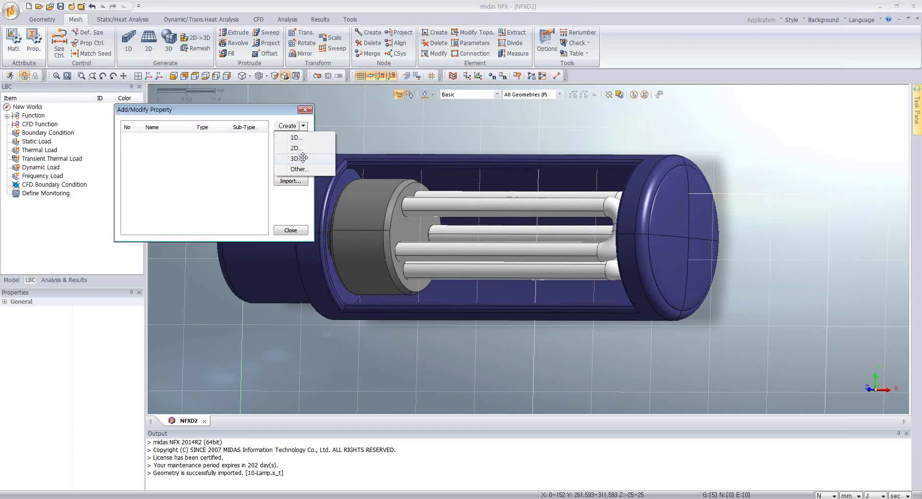
{"action": "left_click", "coordinate": [302, 159]}
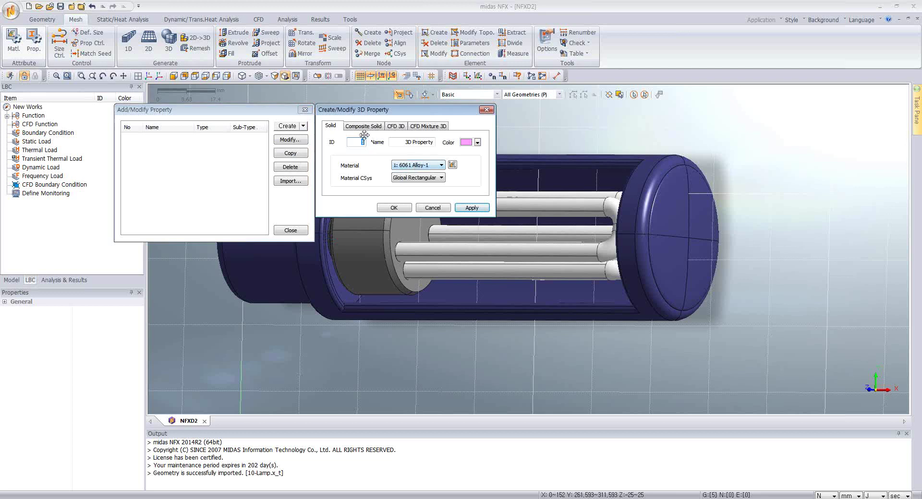
{"action": "left_click", "coordinate": [424, 181]}
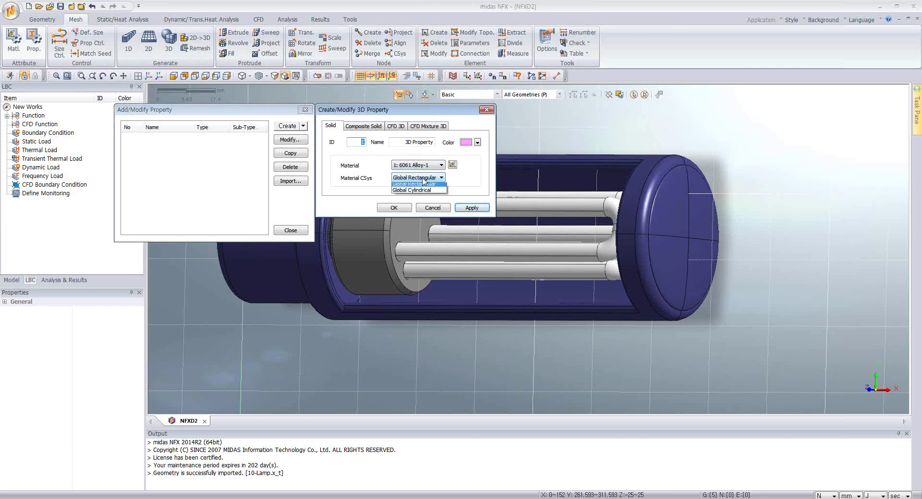
{"action": "left_click", "coordinate": [415, 171]}
{"action": "left_click", "coordinate": [417, 165]}
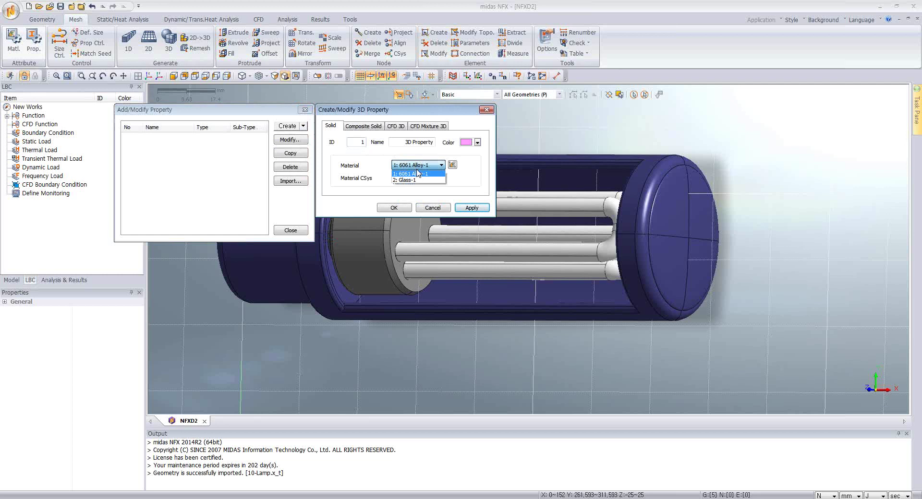
{"action": "left_click", "coordinate": [417, 175]}
{"action": "left_click_drag", "start_coordinate": [399, 142], "coordinate": [435, 142]}
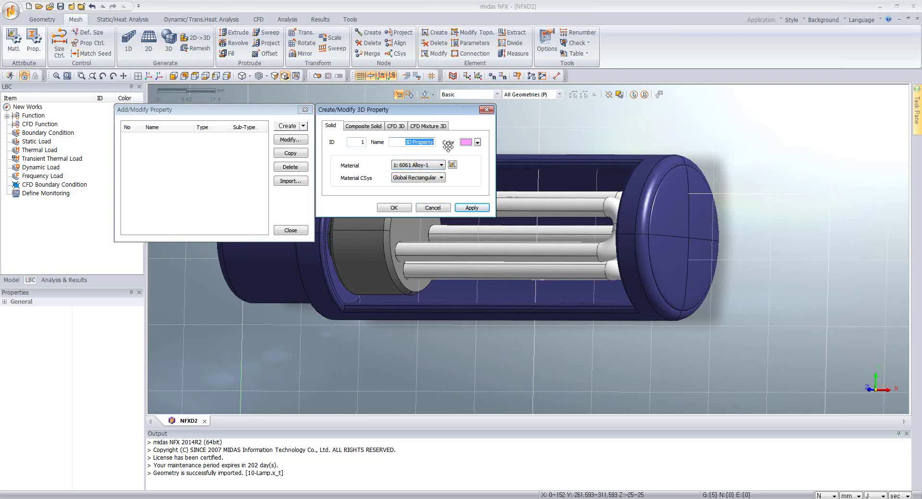
{"action": "type", "text": "Aluminium"}
{"action": "left_click", "coordinate": [471, 207]}
Assign material Glass-1 to the second 3D solid property
{"action": "left_click", "coordinate": [419, 167]}
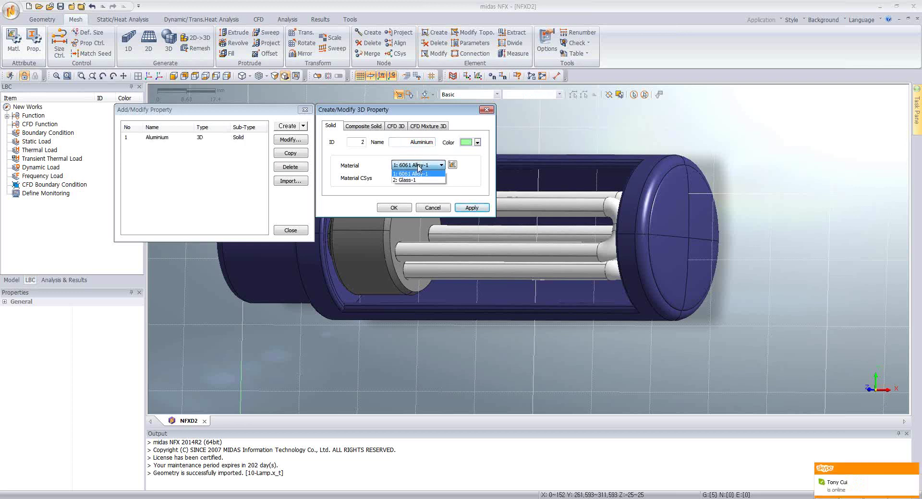
{"action": "left_click", "coordinate": [419, 181]}
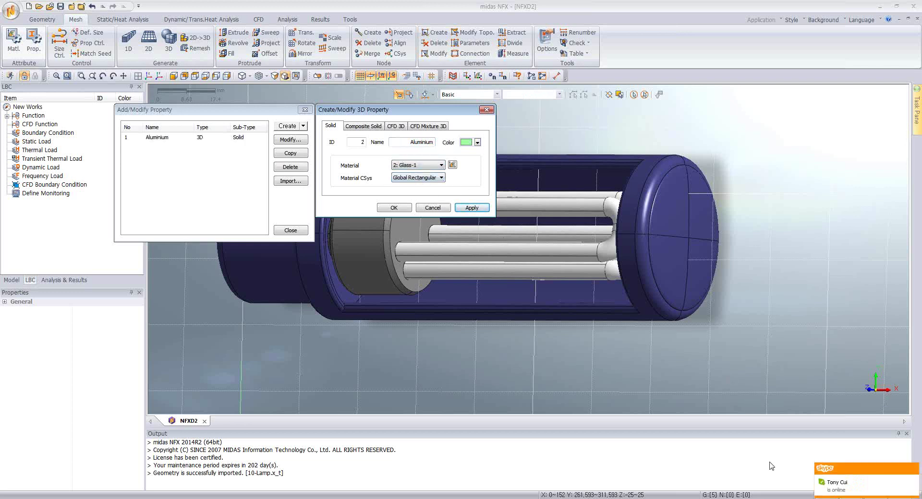
Quit Skype, which is running in the background, and return to the 3D property definition
{"action": "left_click", "coordinate": [794, 498]}
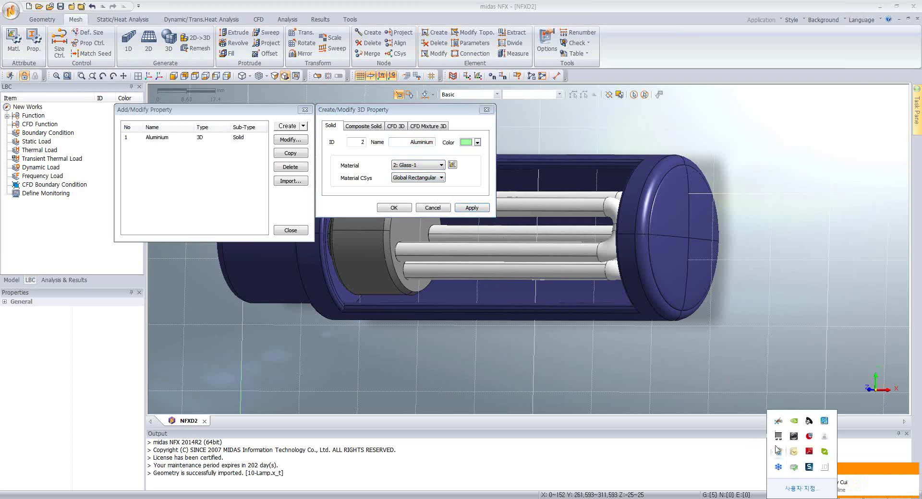
{"action": "right_click", "coordinate": [824, 452]}
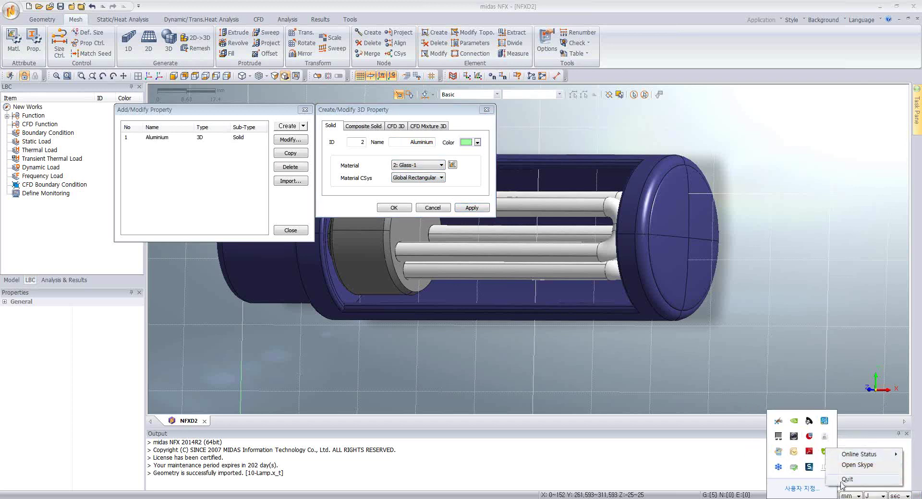
{"action": "left_click", "coordinate": [842, 480]}
{"action": "left_click", "coordinate": [496, 291]}
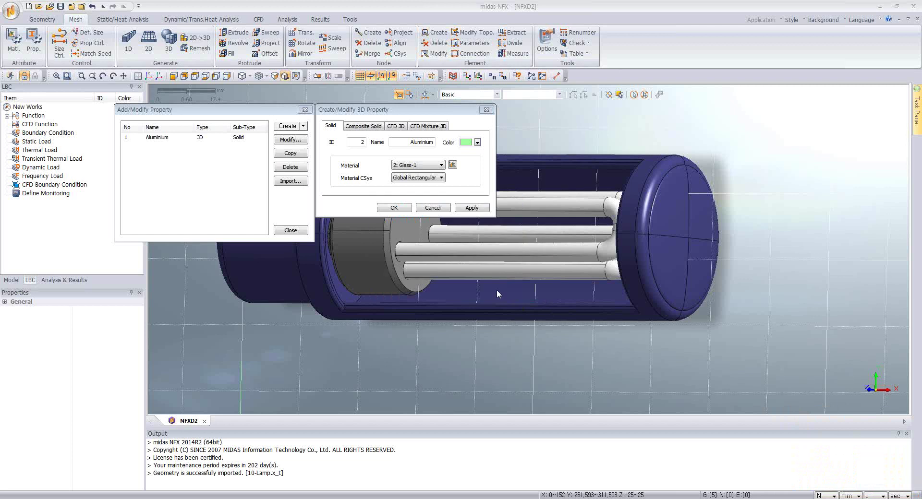
Name the second 3D solid property Glass, create it and finish property editing
{"action": "left_click_drag", "start_coordinate": [406, 144], "coordinate": [437, 141]}
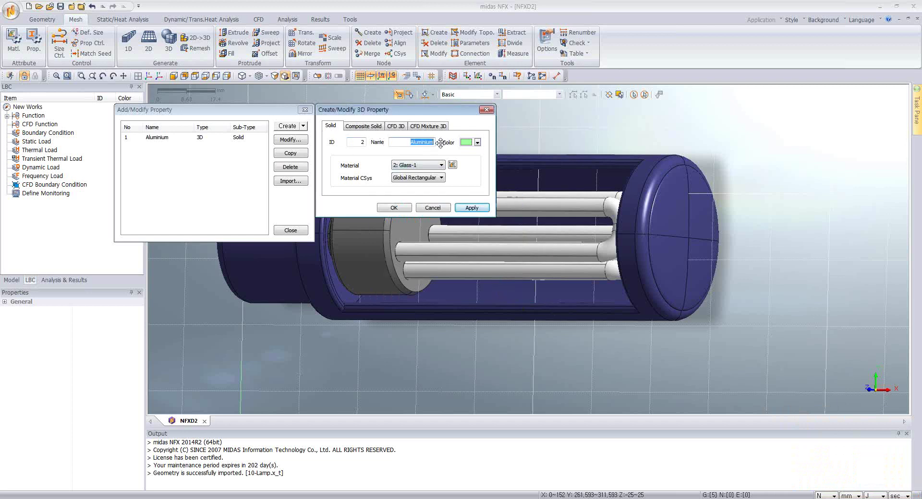
{"action": "type", "text": "Glass"}
{"action": "left_click", "coordinate": [394, 208]}
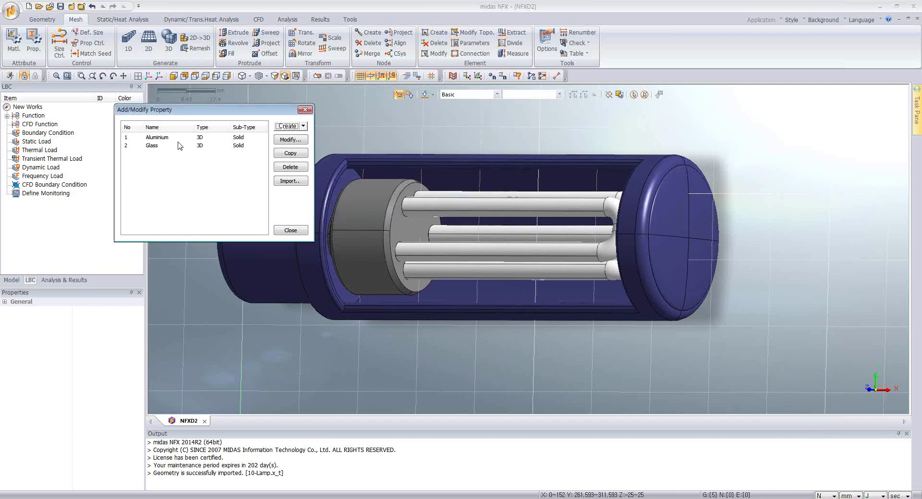
{"action": "left_click", "coordinate": [291, 231]}
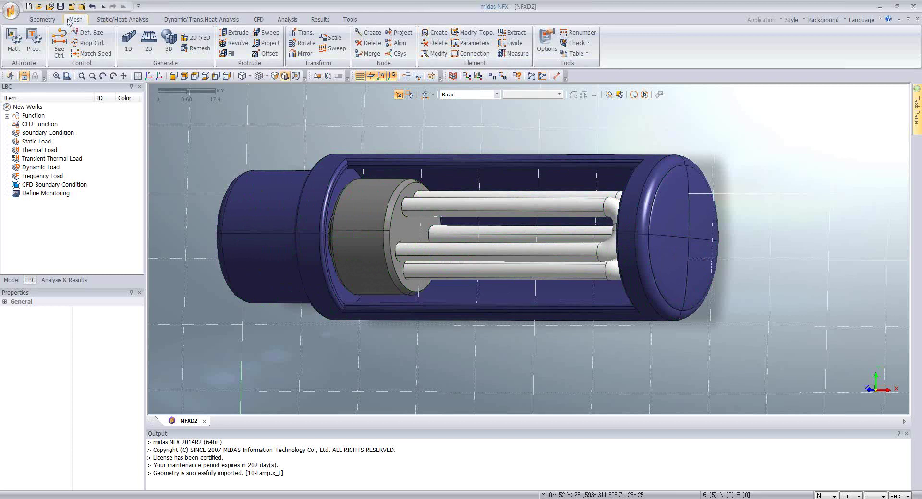
Apply a heat-load temperature of 60 to the three U-shaped lamp tube parts in Thermal Load Set-1
{"action": "left_click", "coordinate": [103, 20]}
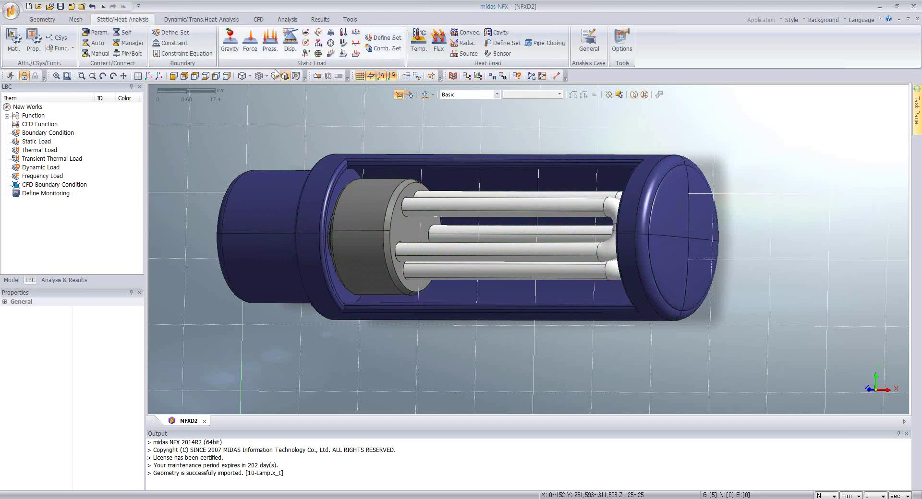
{"action": "left_click", "coordinate": [419, 48]}
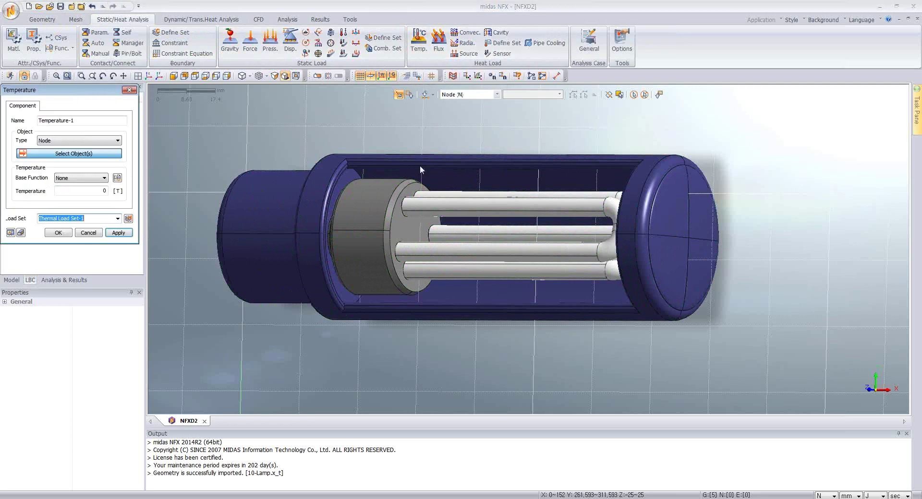
{"action": "left_click", "coordinate": [65, 140]}
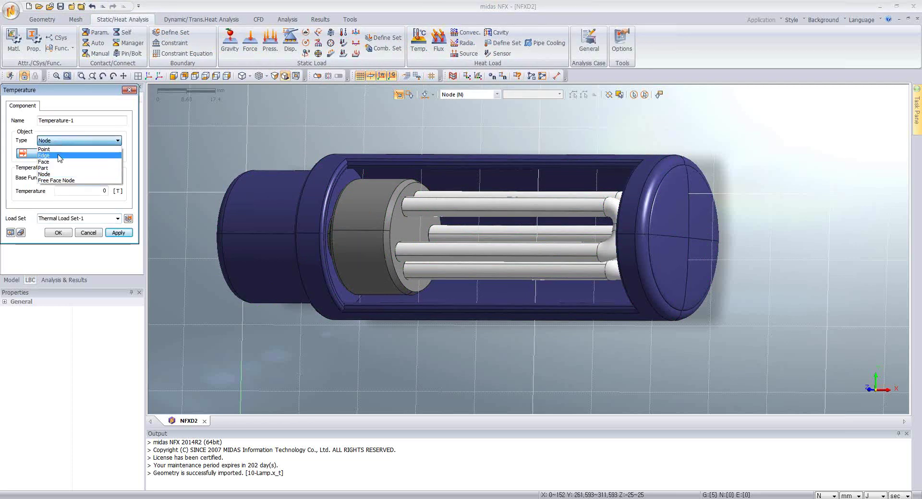
{"action": "left_click", "coordinate": [57, 170]}
{"action": "left_click", "coordinate": [498, 207]}
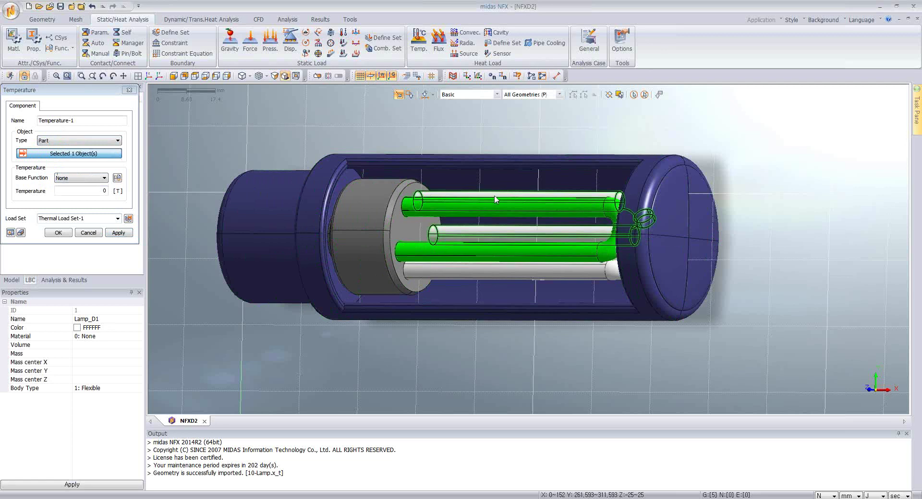
{"action": "left_click", "coordinate": [492, 210]}
{"action": "left_click", "coordinate": [449, 271]}
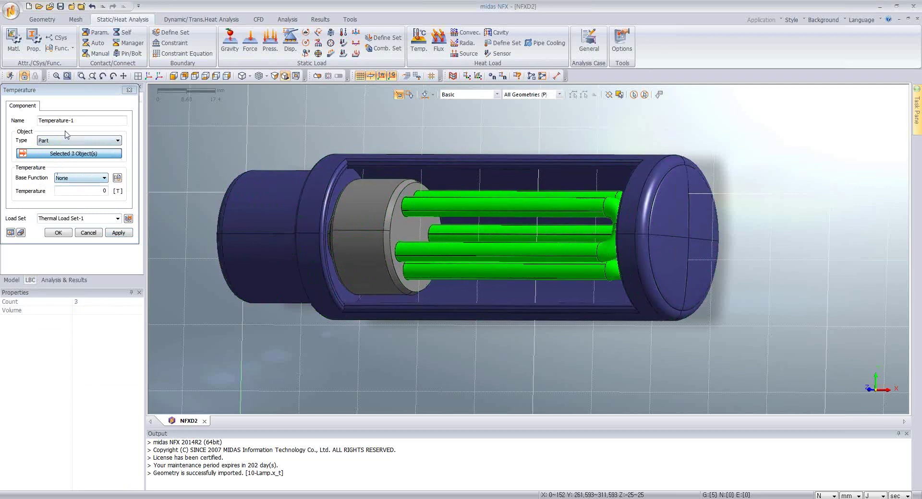
{"action": "double_click", "coordinate": [107, 192]}
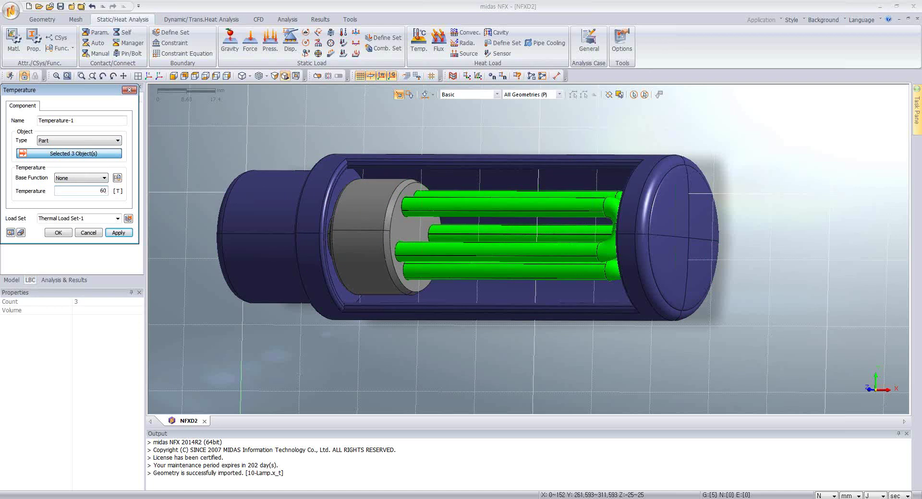
{"action": "type", "text": "60"}
{"action": "left_click", "coordinate": [54, 233]}
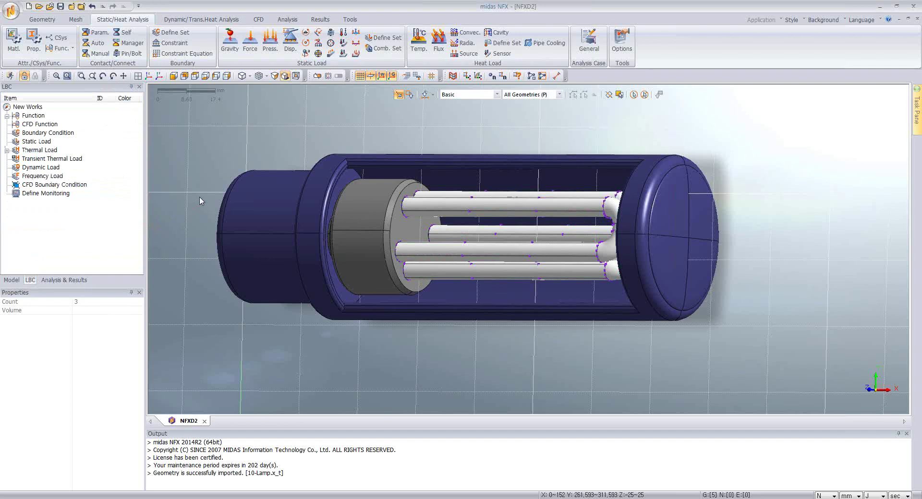
Start a face convection load in Thermal Load Set-1 that targets geometry faces
{"action": "left_click", "coordinate": [464, 34]}
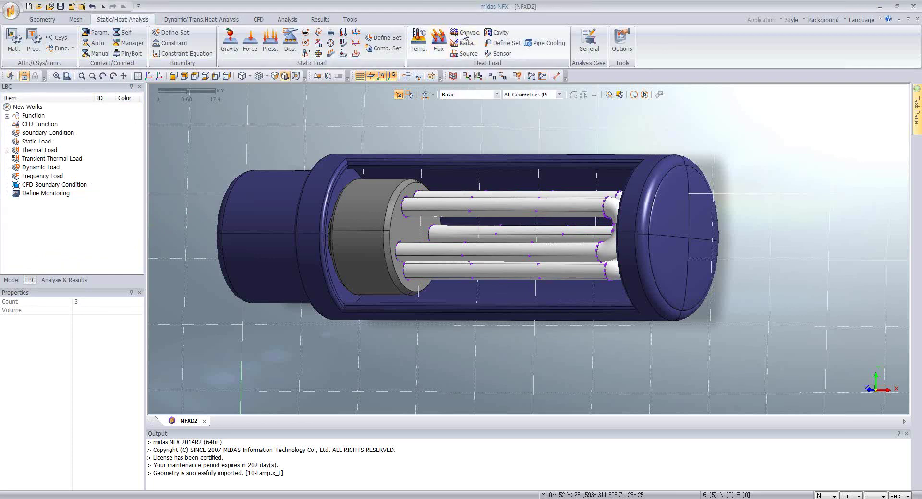
{"action": "left_click_drag", "start_coordinate": [87, 107], "coordinate": [98, 112]}
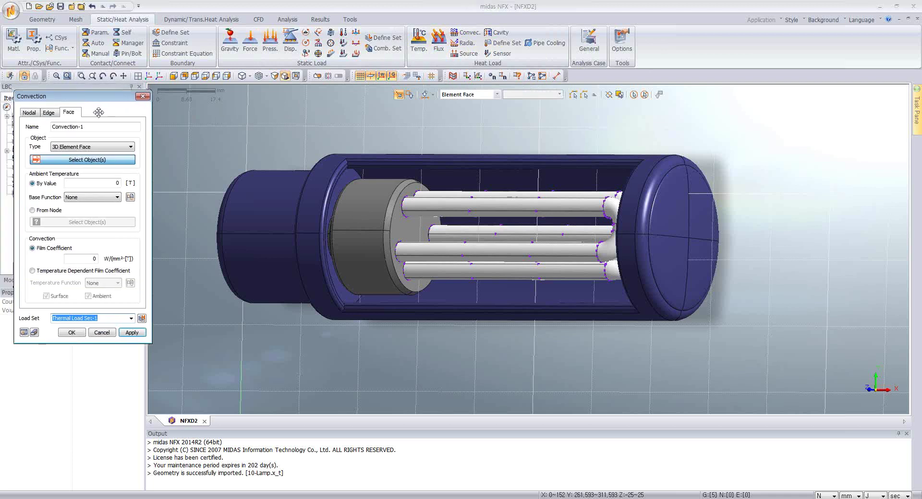
{"action": "left_click", "coordinate": [96, 146]}
{"action": "left_click", "coordinate": [91, 156]}
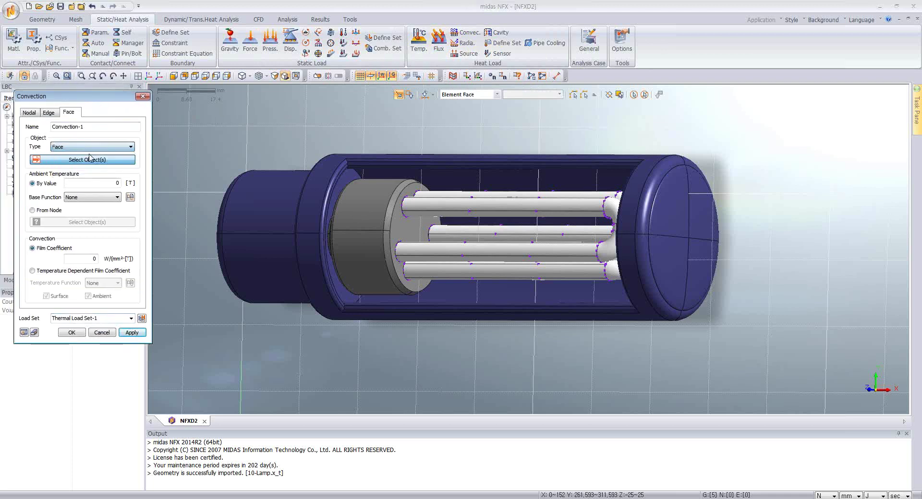
{"action": "middle_click_drag", "start_coordinate": [475, 252], "coordinate": [471, 258]}
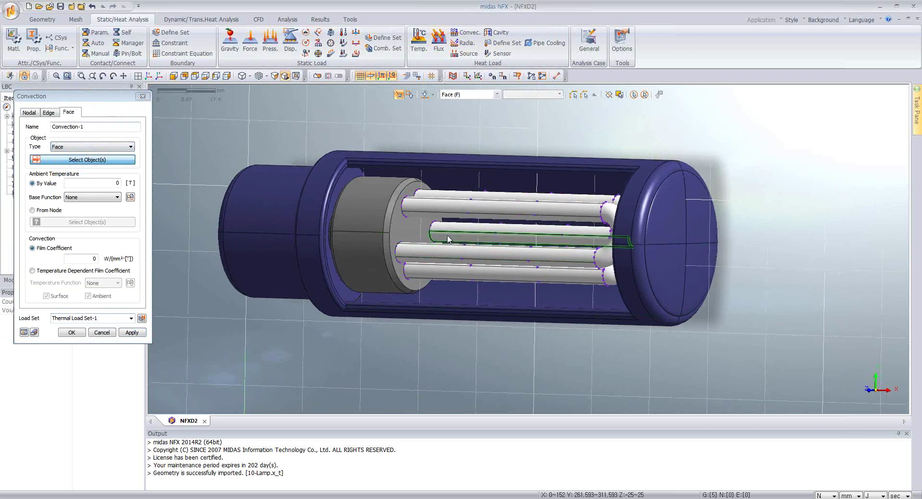
{"action": "scroll", "coordinate": [470, 258], "scroll_direction": "down", "scroll_amount": 2}
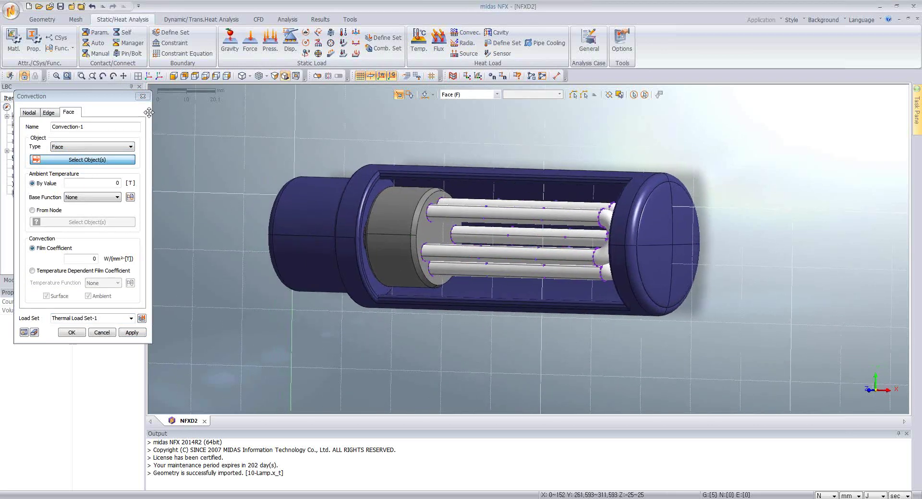
{"action": "left_click_drag", "start_coordinate": [113, 99], "coordinate": [185, 118]}
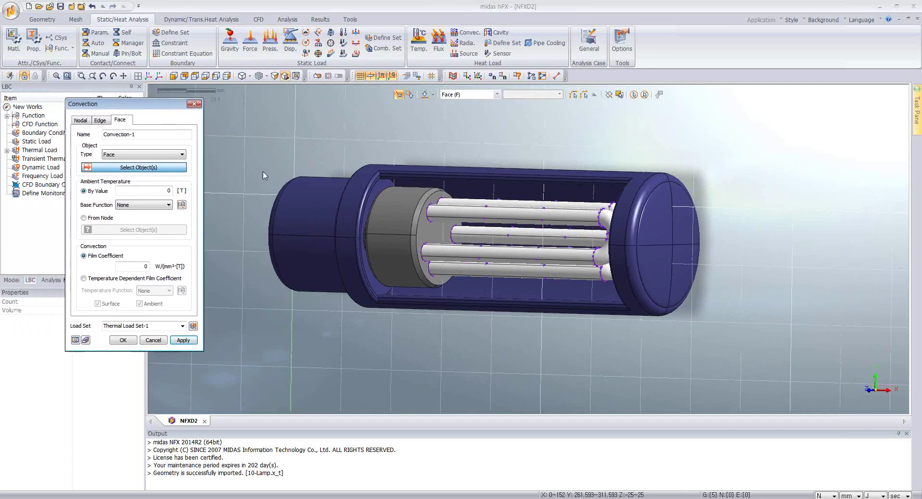
{"action": "left_click_drag", "start_coordinate": [248, 139], "coordinate": [744, 378]}
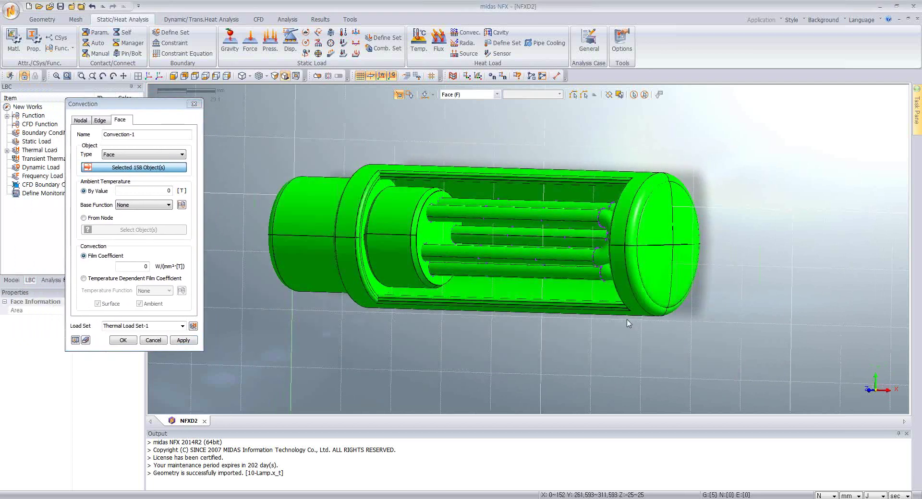
{"action": "middle_click_drag", "start_coordinate": [274, 184], "coordinate": [288, 144]}
{"action": "scroll", "coordinate": [468, 273], "scroll_direction": "up", "scroll_amount": 3}
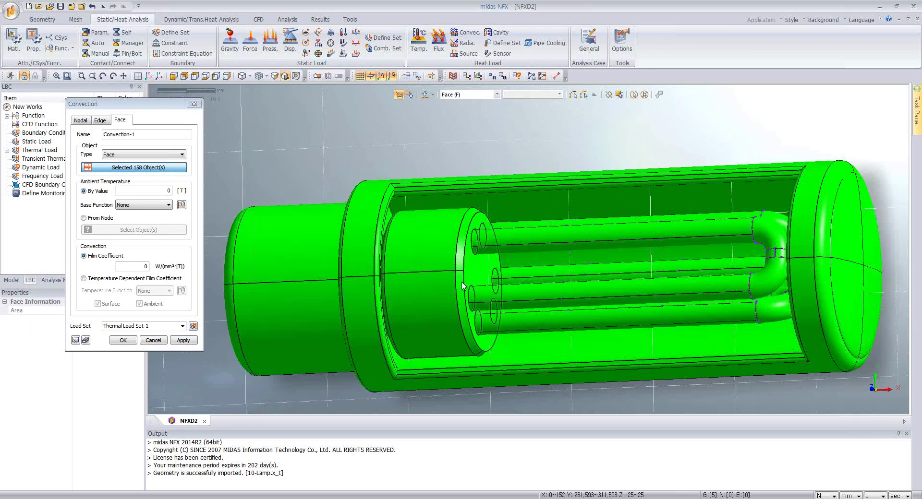
{"action": "middle_click_drag", "start_coordinate": [469, 272], "coordinate": [473, 236]}
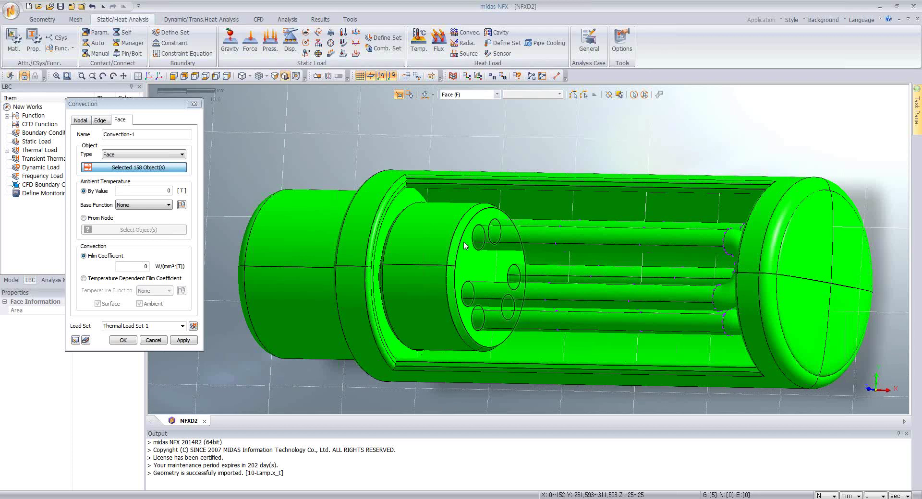
{"action": "left_click", "coordinate": [156, 168]}
Restrict picking to visible faces and select the lamp's exposed faces from several viewing directions for the convection load
{"action": "scroll", "coordinate": [342, 183], "scroll_direction": "down", "scroll_amount": 2}
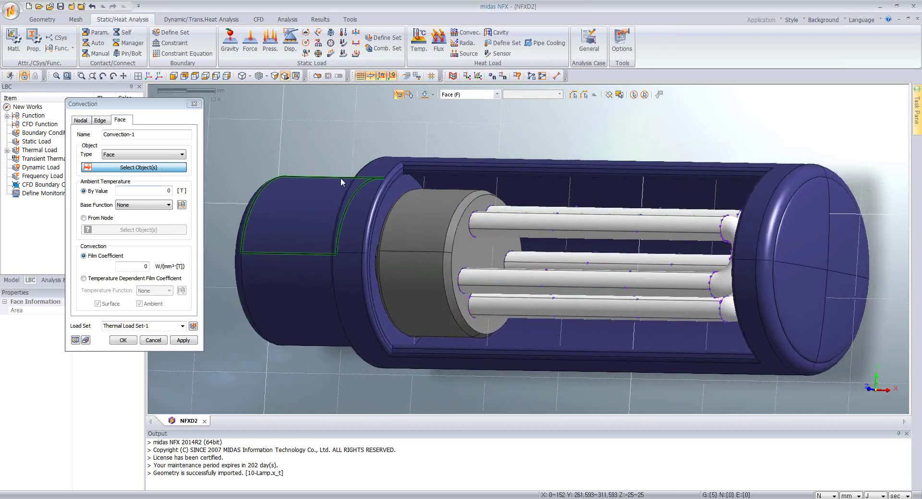
{"action": "scroll", "coordinate": [340, 180], "scroll_direction": "up", "scroll_amount": 2}
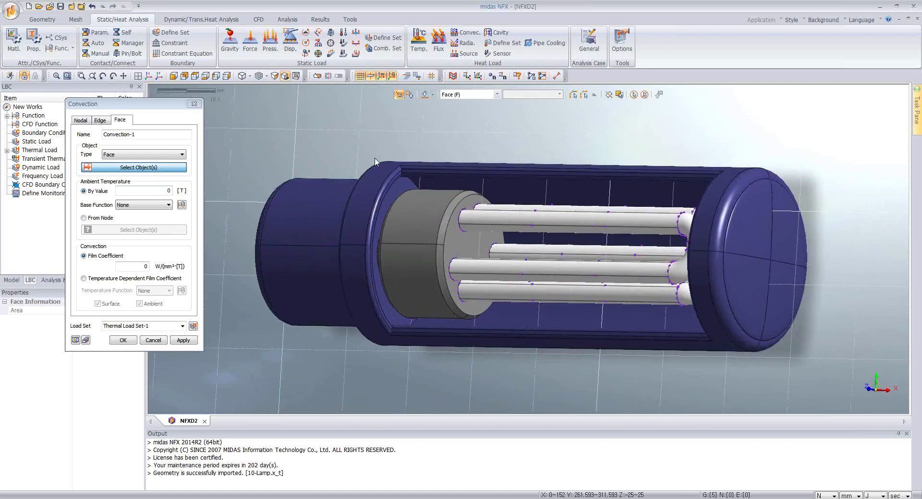
{"action": "left_click", "coordinate": [620, 96]}
{"action": "left_click_drag", "start_coordinate": [238, 134], "coordinate": [860, 411]}
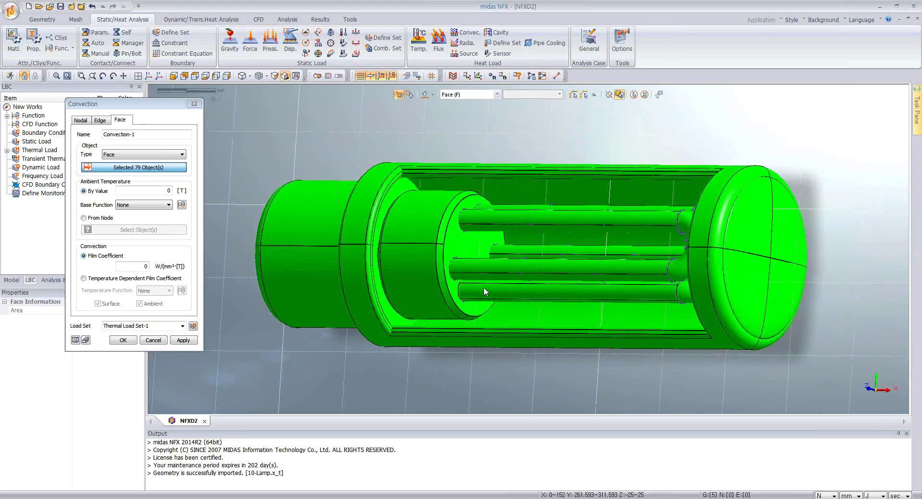
{"action": "middle_click_drag", "start_coordinate": [483, 287], "coordinate": [446, 206]}
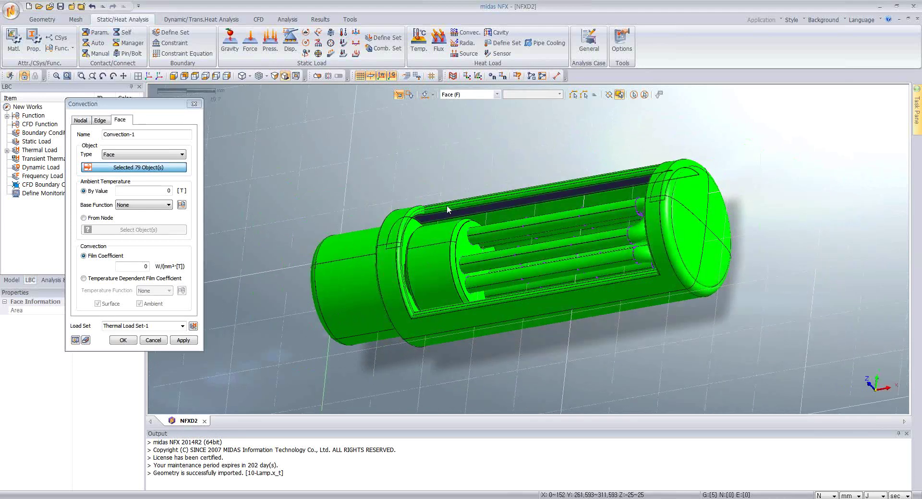
{"action": "left_click_drag", "start_coordinate": [368, 113], "coordinate": [812, 420]}
{"action": "middle_click_drag", "start_coordinate": [441, 263], "coordinate": [307, 158]}
{"action": "left_click_drag", "start_coordinate": [271, 143], "coordinate": [799, 389]}
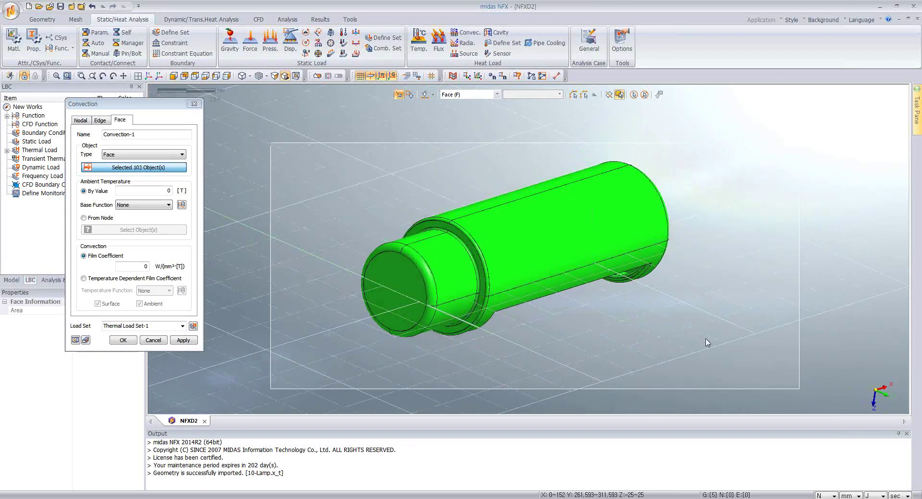
{"action": "middle_click_drag", "start_coordinate": [706, 343], "coordinate": [481, 153]}
{"action": "left_click_drag", "start_coordinate": [459, 124], "coordinate": [639, 317]}
{"action": "middle_click_drag", "start_coordinate": [639, 317], "coordinate": [482, 219]}
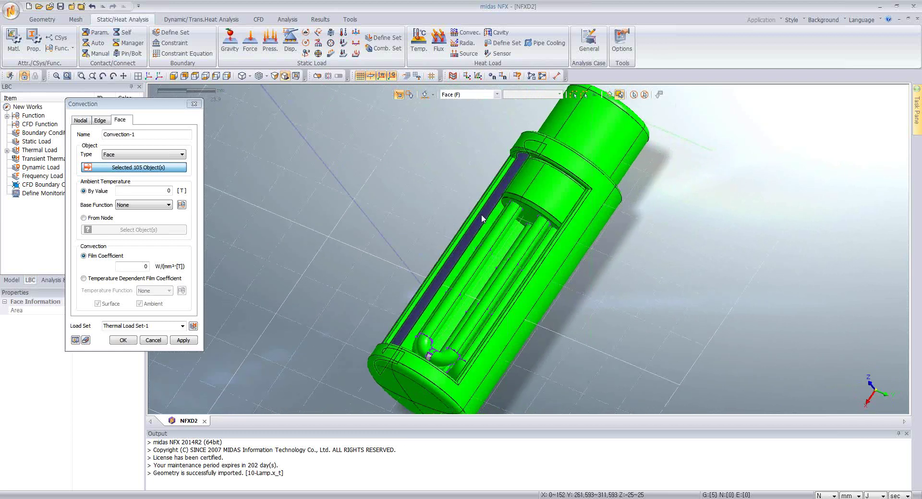
Add the remaining unselected housing and tube-bend faces to the convection selection and check the coverage around the lamp
{"action": "left_click", "coordinate": [482, 218]}
{"action": "middle_click_drag", "start_coordinate": [520, 369], "coordinate": [470, 249]}
{"action": "left_click_drag", "start_coordinate": [361, 205], "coordinate": [445, 272]}
{"action": "middle_click_drag", "start_coordinate": [445, 272], "coordinate": [385, 173]}
{"action": "left_click_drag", "start_coordinate": [373, 156], "coordinate": [501, 261]}
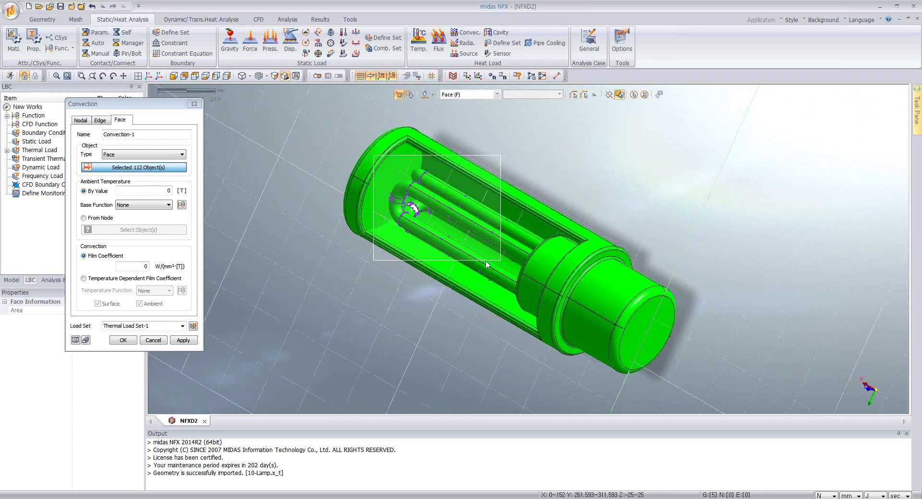
{"action": "middle_click_drag", "start_coordinate": [431, 198], "coordinate": [552, 250]}
{"action": "left_click", "coordinate": [566, 361]}
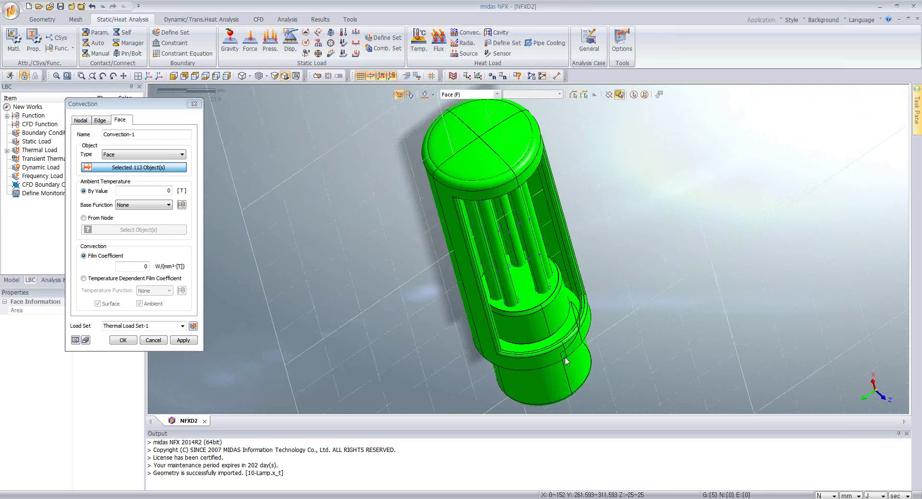
{"action": "middle_click_drag", "start_coordinate": [565, 361], "coordinate": [629, 385]}
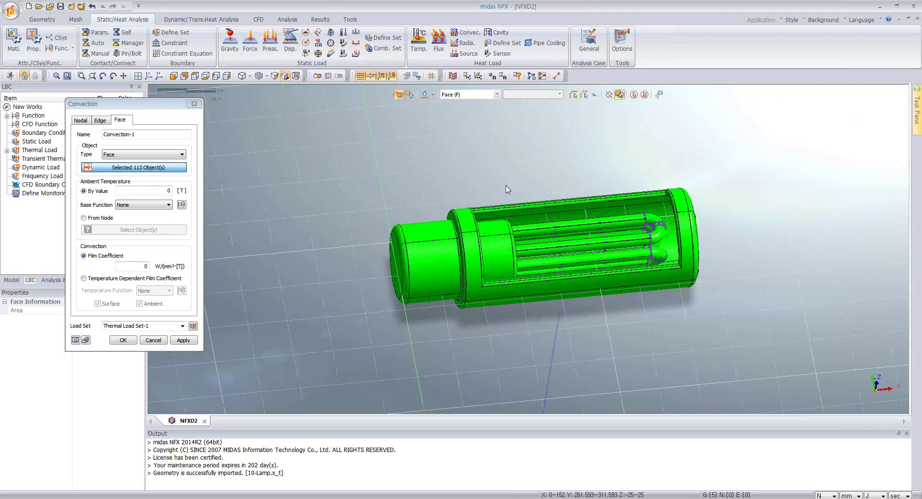
{"action": "scroll", "coordinate": [508, 190], "scroll_direction": "up", "scroll_amount": 4}
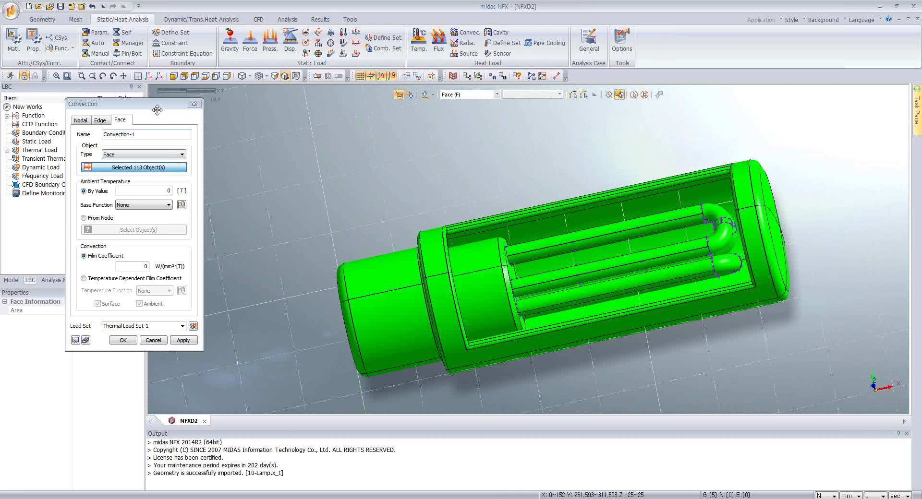
Set the ambient temperature to 20 and the film coefficient to 1e-5 W/(mm²·[T]), and create Convection-1
{"action": "left_click_drag", "start_coordinate": [157, 110], "coordinate": [255, 124]}
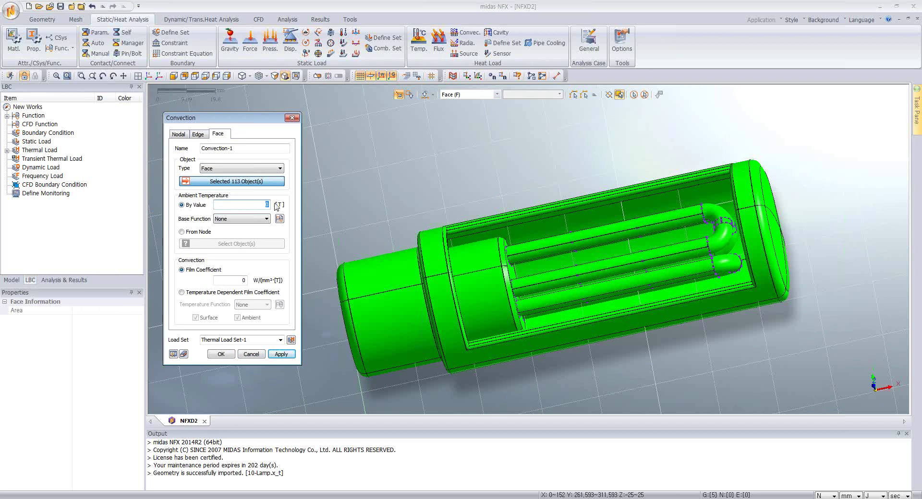
{"action": "type", "text": "20"}
{"action": "left_click", "coordinate": [239, 281]}
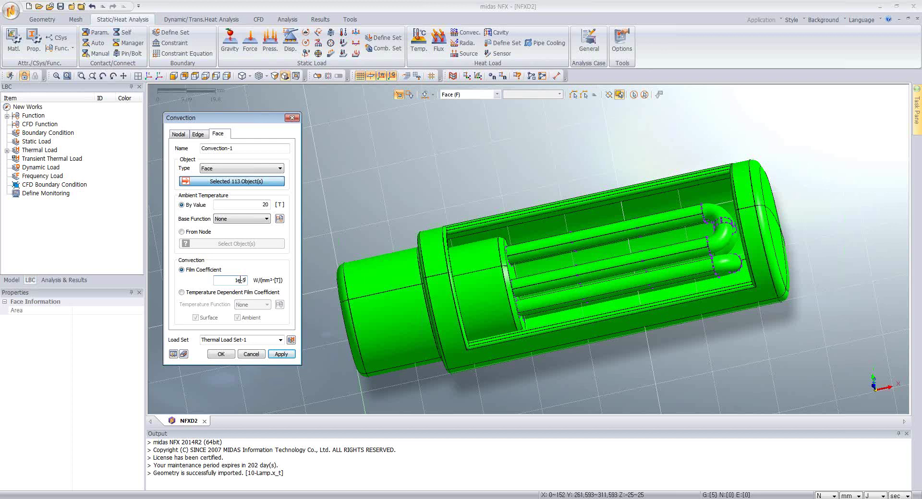
{"action": "key", "text": "BackSpace"}
{"action": "type", "text": "9"}
{"action": "left_click", "coordinate": [222, 354]}
Locate the Convection-1 load under Thermal Load Set-1 and highlight its faces on the lamp
{"action": "middle_click_drag", "start_coordinate": [514, 358], "coordinate": [529, 120]}
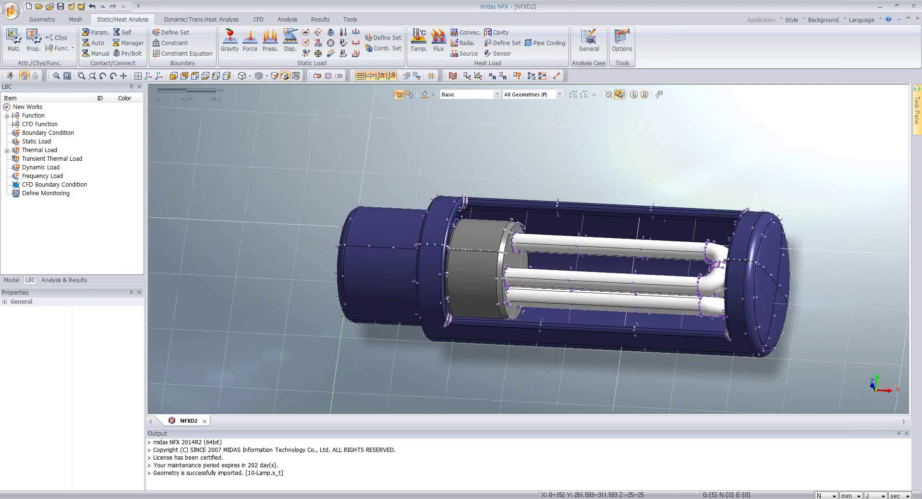
{"action": "left_click", "coordinate": [7, 150]}
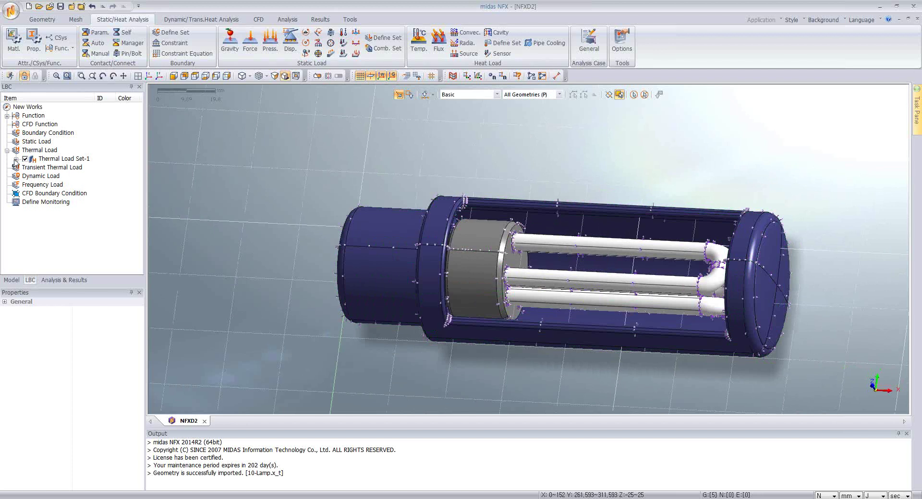
{"action": "left_click", "coordinate": [16, 159]}
{"action": "left_click", "coordinate": [25, 176]}
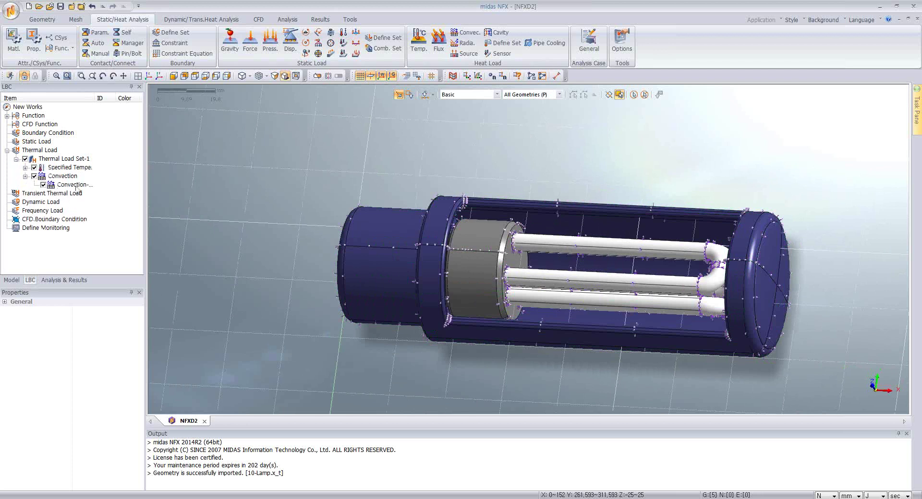
{"action": "left_click", "coordinate": [78, 186]}
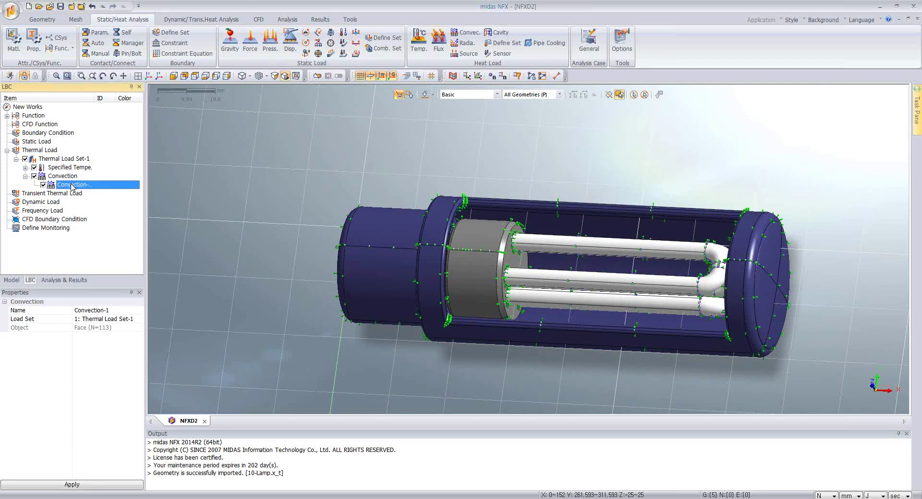
{"action": "right_click", "coordinate": [71, 186]}
{"action": "left_click", "coordinate": [68, 186]}
Check the film coefficient of Convection-1 with the length unit in m, and return the length unit to mm
{"action": "left_click", "coordinate": [852, 497]}
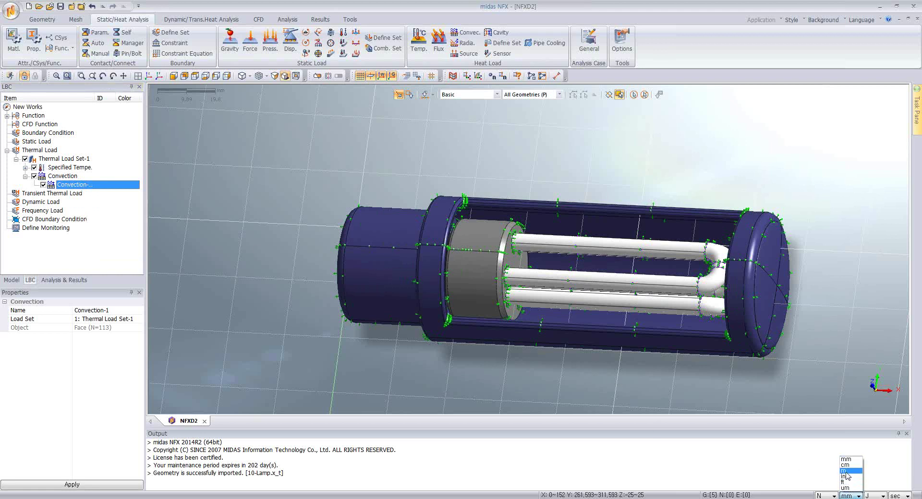
{"action": "left_click", "coordinate": [845, 472]}
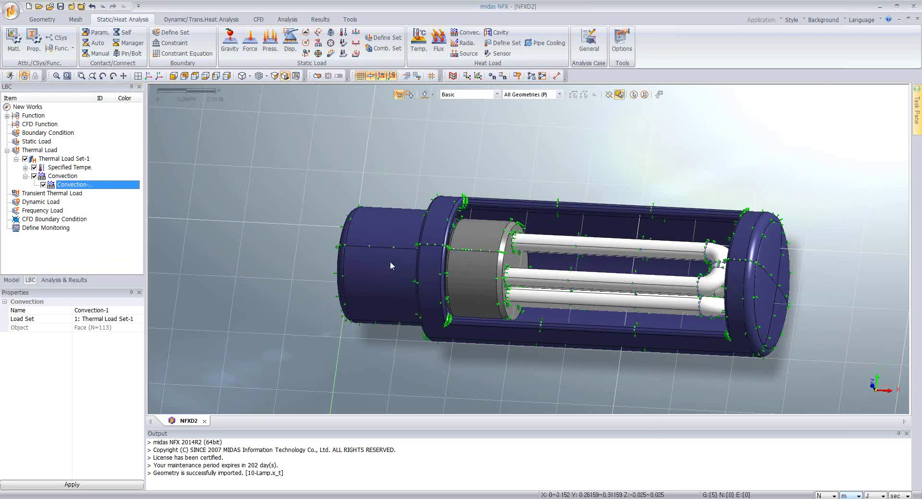
{"action": "right_click", "coordinate": [71, 184]}
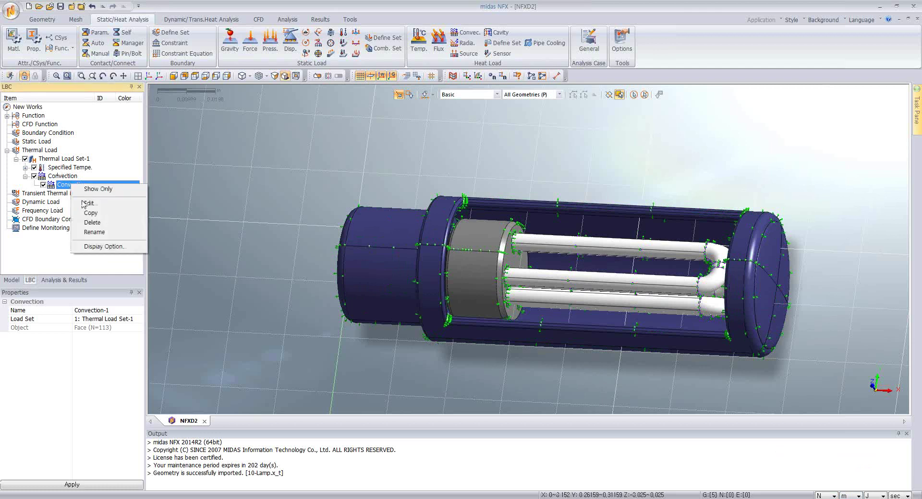
{"action": "left_click", "coordinate": [81, 203]}
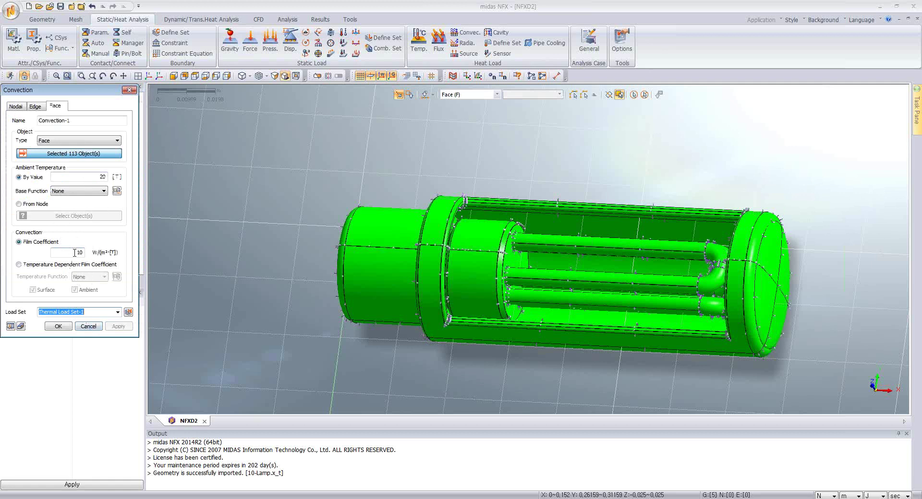
{"action": "left_click", "coordinate": [89, 327]}
{"action": "left_click", "coordinate": [847, 496]}
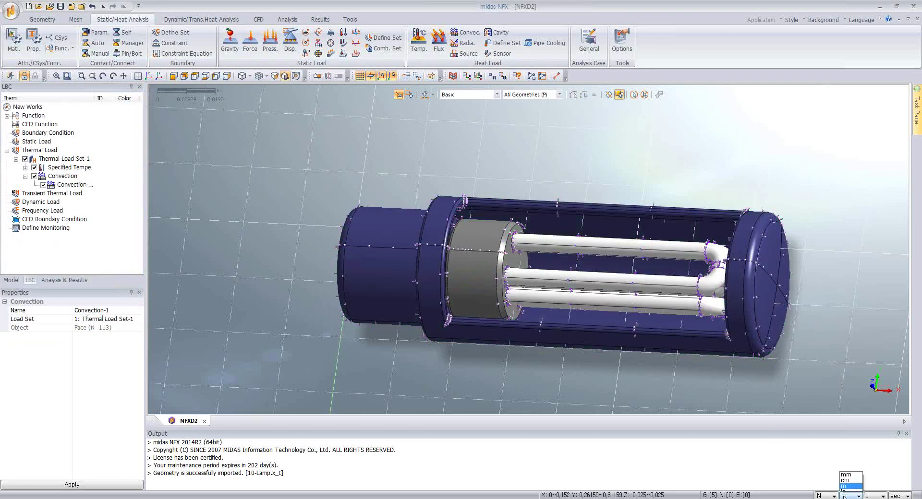
{"action": "left_click", "coordinate": [848, 465]}
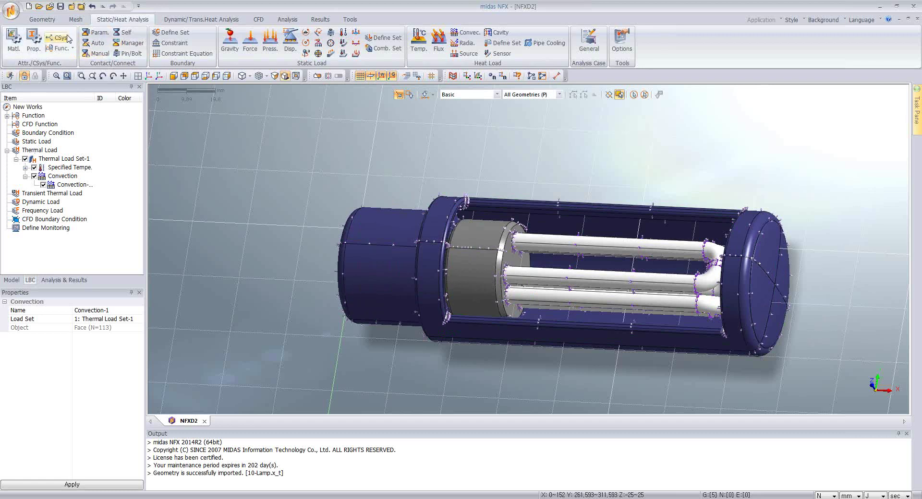
Mesh the three lamp tubes as solids with an element size of 2.2 and the Glass property
{"action": "left_click", "coordinate": [75, 19]}
{"action": "left_click", "coordinate": [169, 43]}
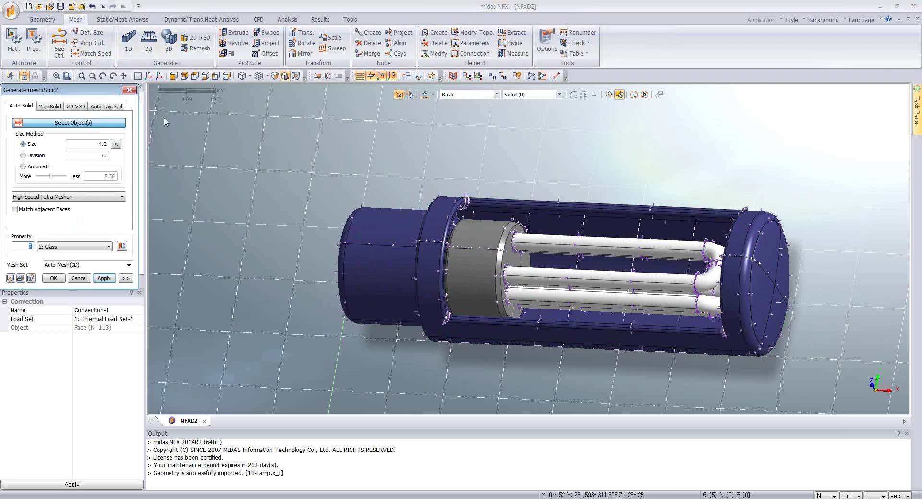
{"action": "left_click_drag", "start_coordinate": [91, 91], "coordinate": [217, 139]}
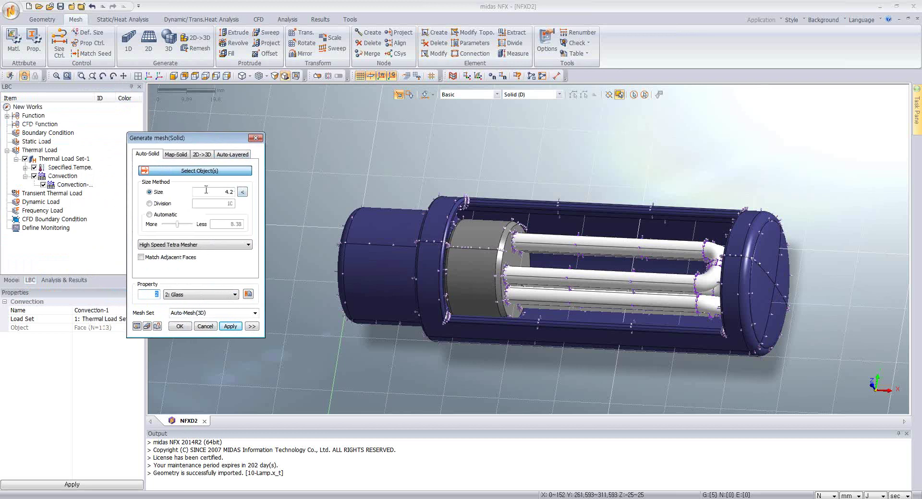
{"action": "left_click_drag", "start_coordinate": [219, 193], "coordinate": [250, 194]}
{"action": "type", "text": "2.2"}
{"action": "left_click", "coordinate": [545, 276]}
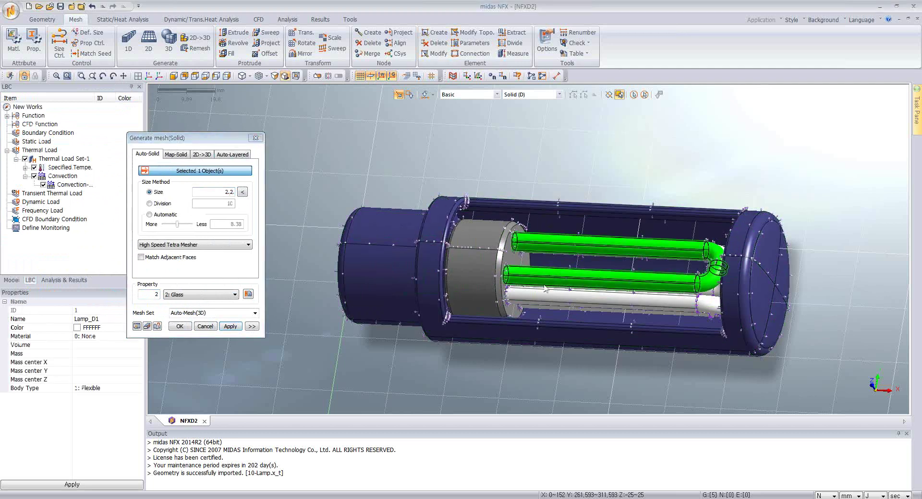
{"action": "left_click", "coordinate": [541, 297]}
{"action": "middle_click_drag", "start_coordinate": [542, 296], "coordinate": [546, 273]}
{"action": "left_click", "coordinate": [546, 274]}
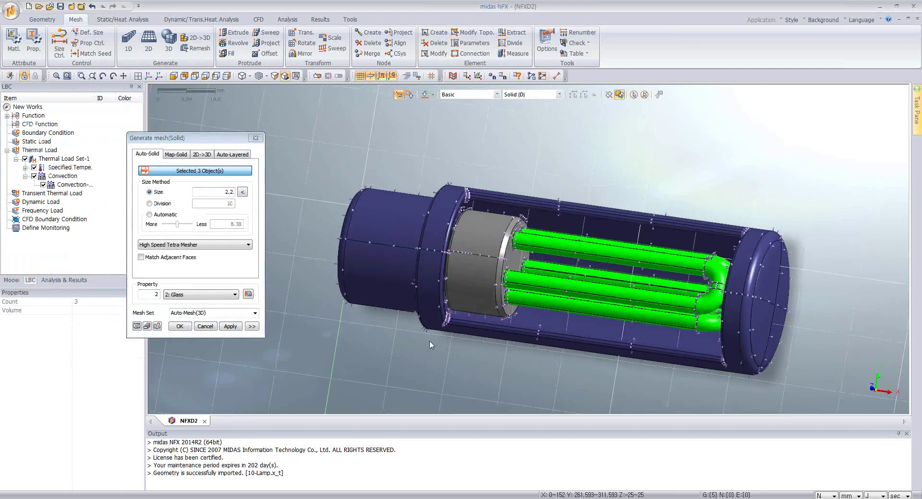
{"action": "left_click", "coordinate": [194, 296]}
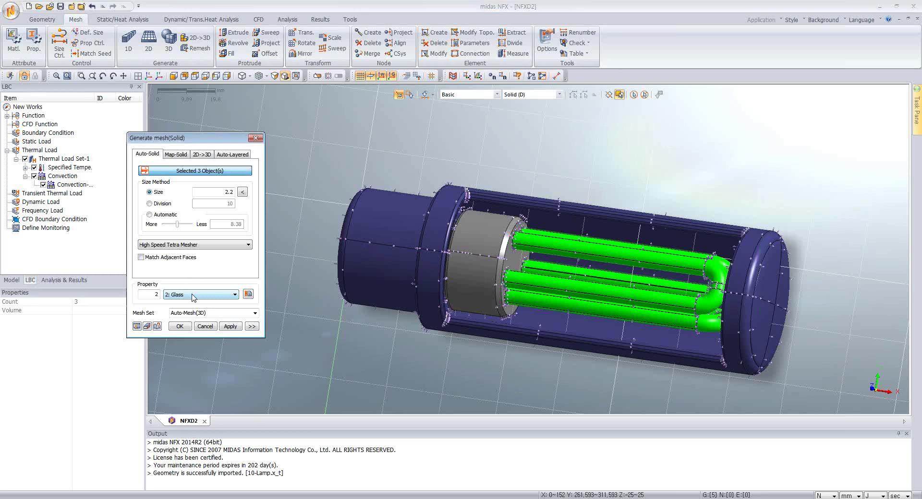
{"action": "left_click", "coordinate": [177, 309]}
{"action": "left_click", "coordinate": [230, 326]}
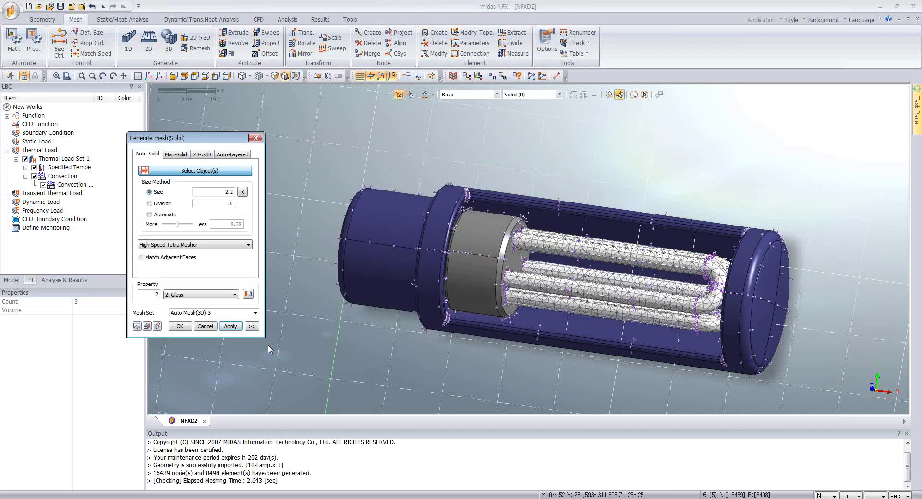
Mesh the support and the lamp case as solids with an element size of 2.2 and the Aluminium property
{"action": "left_click", "coordinate": [470, 263]}
{"action": "left_click", "coordinate": [426, 264]}
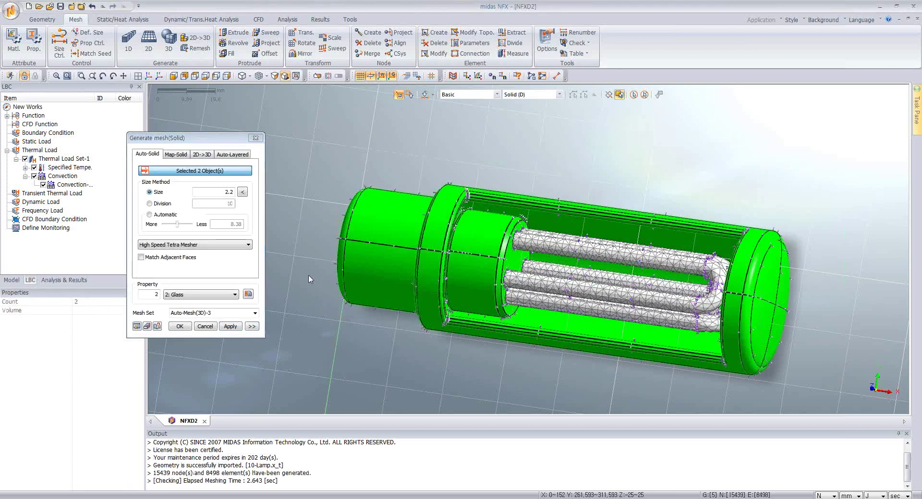
{"action": "left_click", "coordinate": [205, 294]}
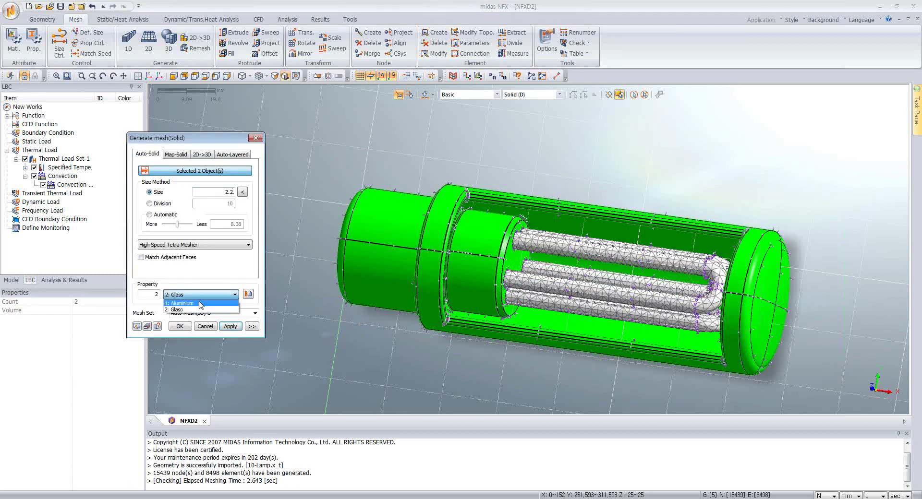
{"action": "left_click", "coordinate": [204, 303]}
{"action": "left_click", "coordinate": [180, 326]}
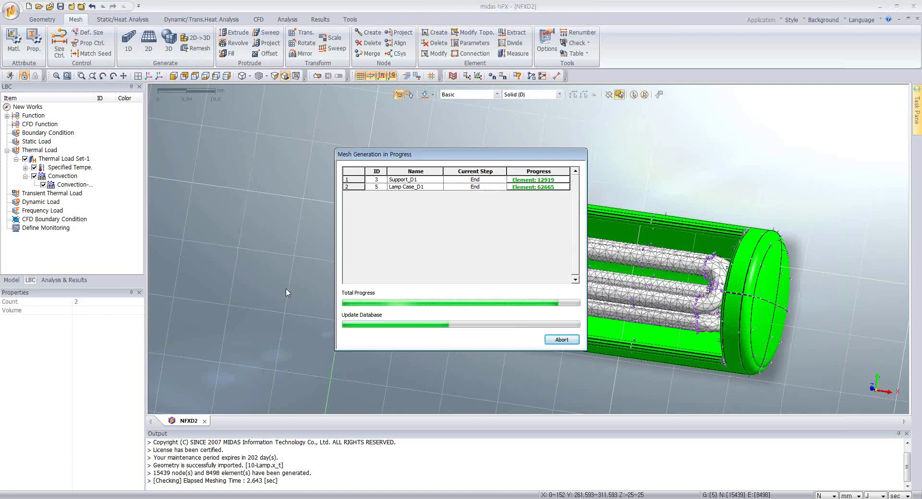
{"action": "middle_click_drag", "start_coordinate": [405, 171], "coordinate": [407, 226]}
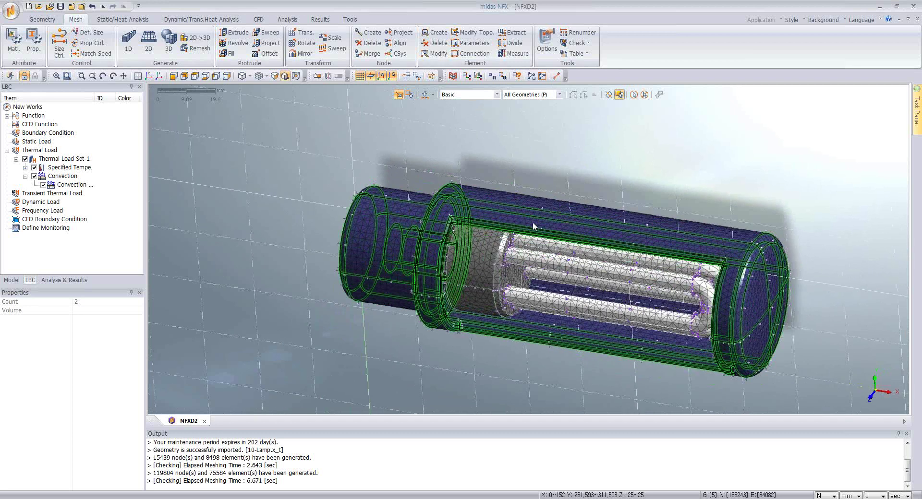
{"action": "scroll", "coordinate": [546, 229], "scroll_direction": "up", "scroll_amount": 2}
{"action": "middle_click_drag", "start_coordinate": [546, 229], "coordinate": [291, 202]}
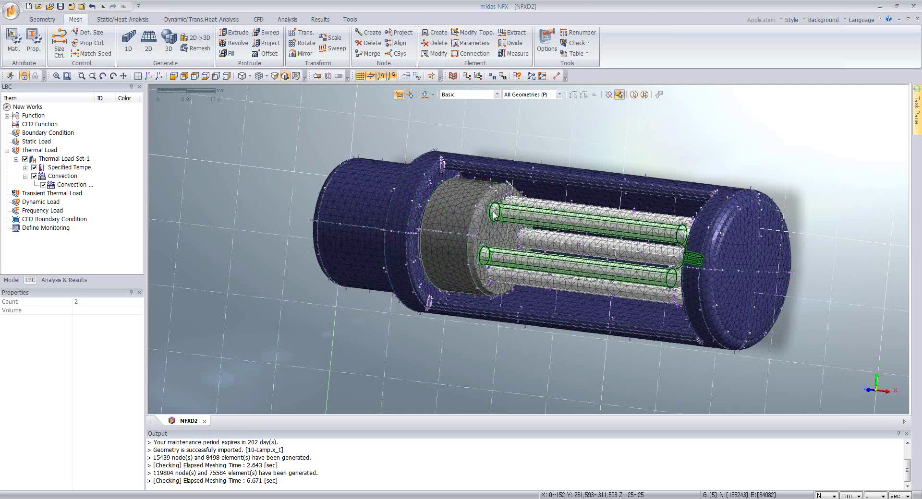
Create automatic welded surface-to-surface contact with object type Geometry across all five lamp bodies
{"action": "left_click", "coordinate": [103, 20]}
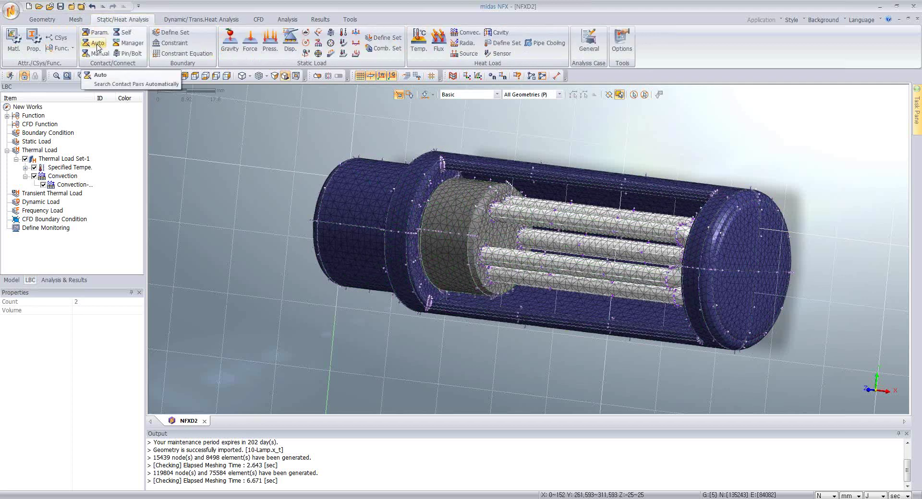
{"action": "left_click", "coordinate": [98, 45]}
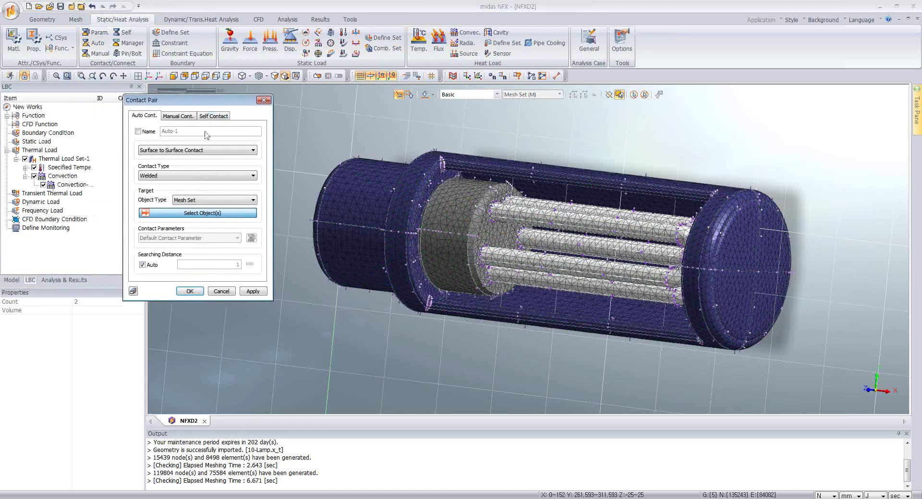
{"action": "left_click", "coordinate": [183, 201]}
{"action": "left_click", "coordinate": [183, 203]}
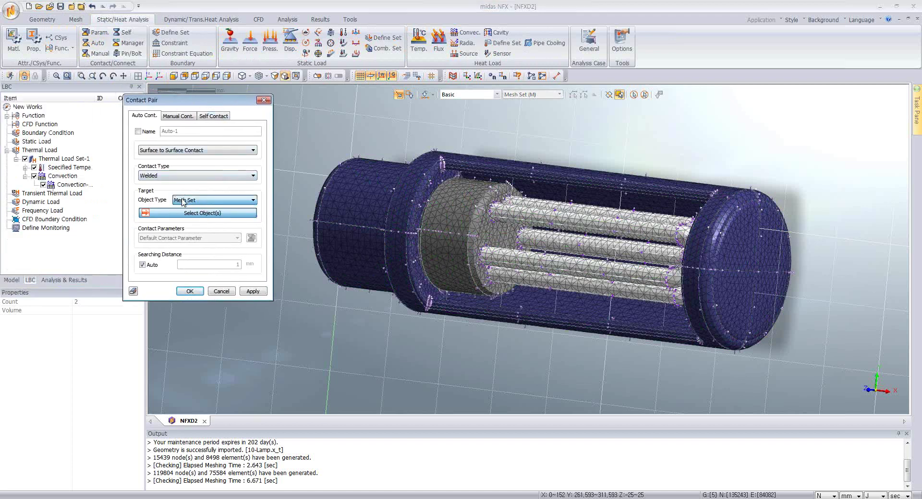
{"action": "left_click", "coordinate": [182, 201]}
{"action": "left_click", "coordinate": [185, 216]}
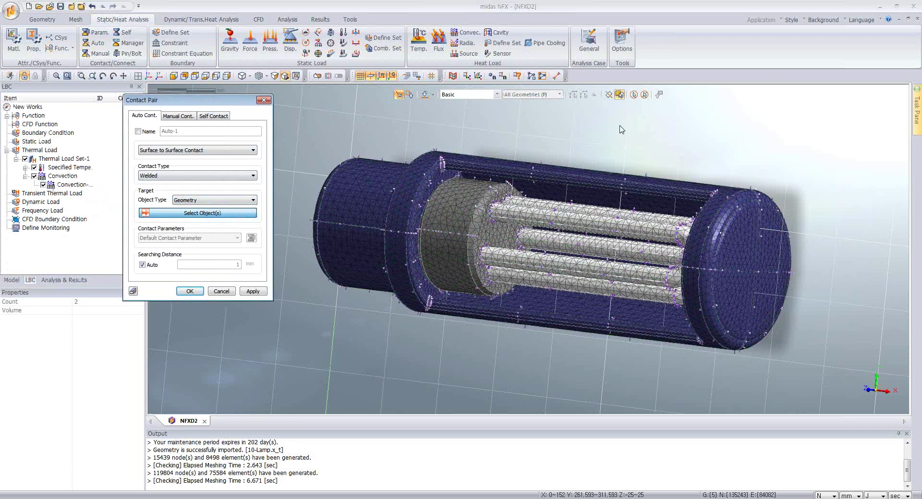
{"action": "left_click", "coordinate": [632, 94]}
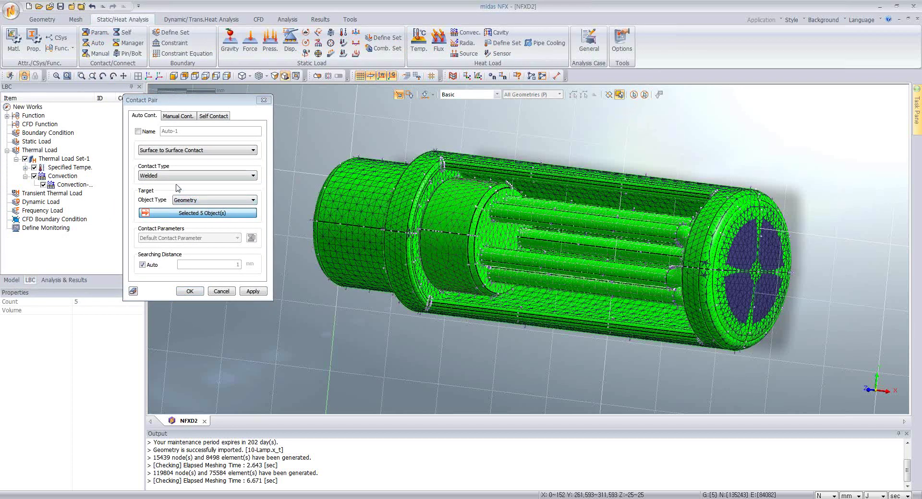
{"action": "left_click", "coordinate": [190, 291]}
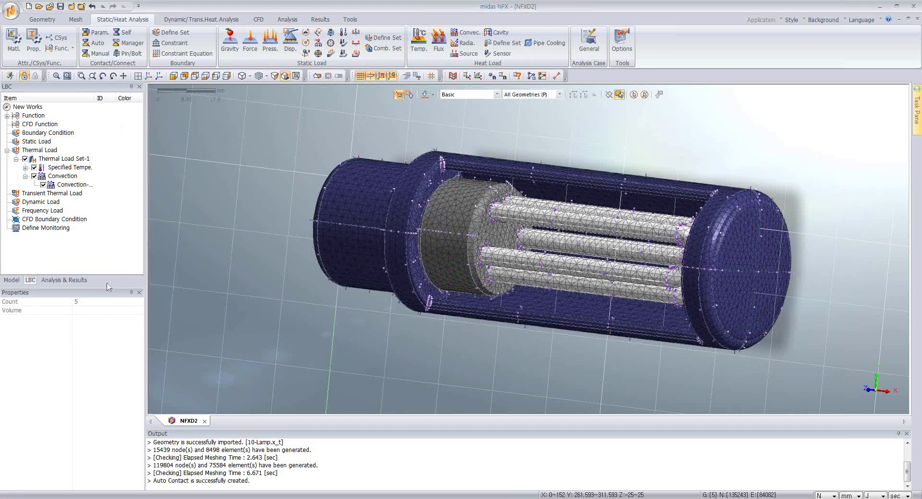
Review the automatically generated contact pairs and highlight the contact between the support and the lamp tube
{"action": "left_click", "coordinate": [11, 280]}
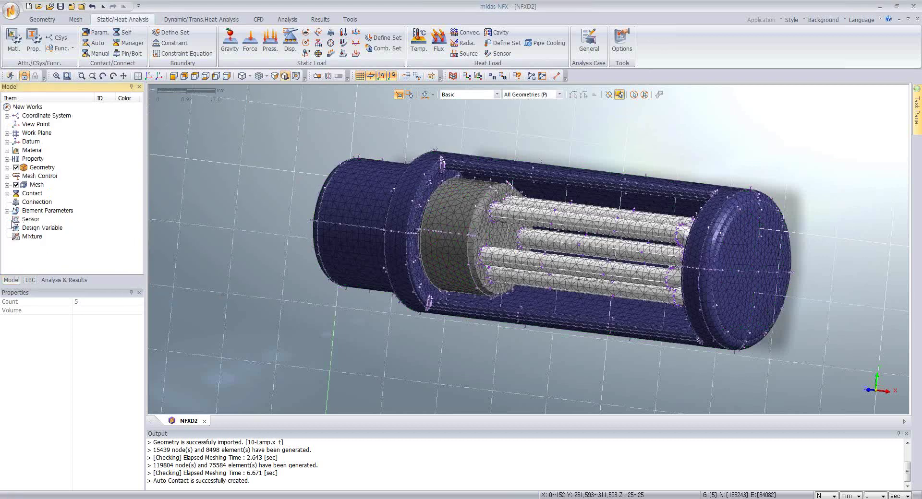
{"action": "left_click", "coordinate": [7, 193]}
{"action": "left_click", "coordinate": [15, 210]}
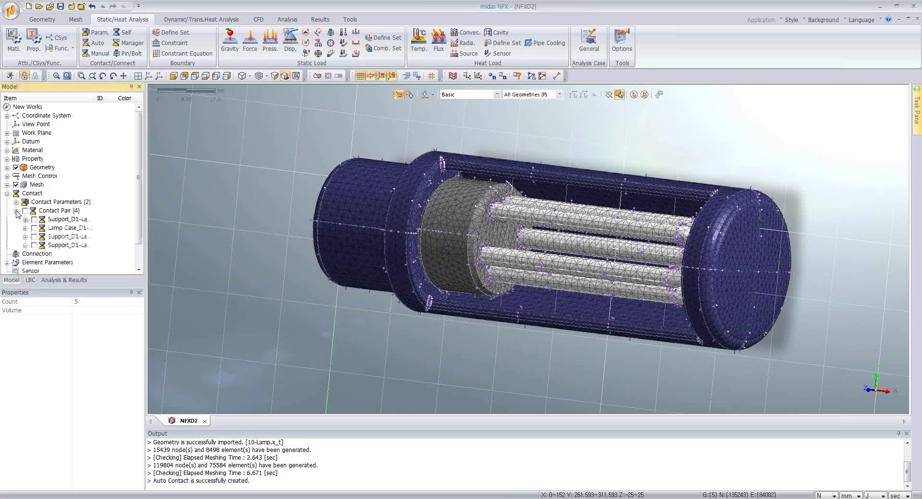
{"action": "left_click", "coordinate": [68, 228]}
{"action": "left_click", "coordinate": [67, 219]}
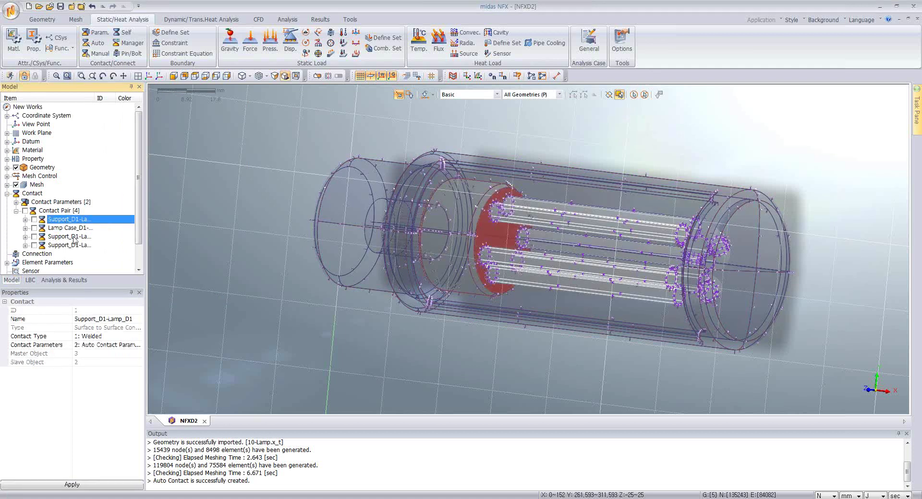
{"action": "left_click", "coordinate": [16, 211]}
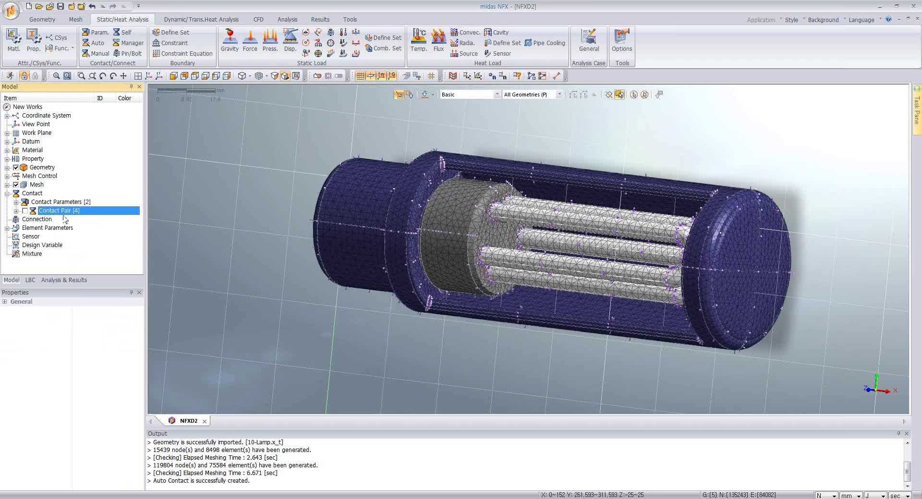
Define a general analysis case titled case1 with the Nonlinear Steady Heat Transfer solution type
{"action": "left_click", "coordinate": [62, 280]}
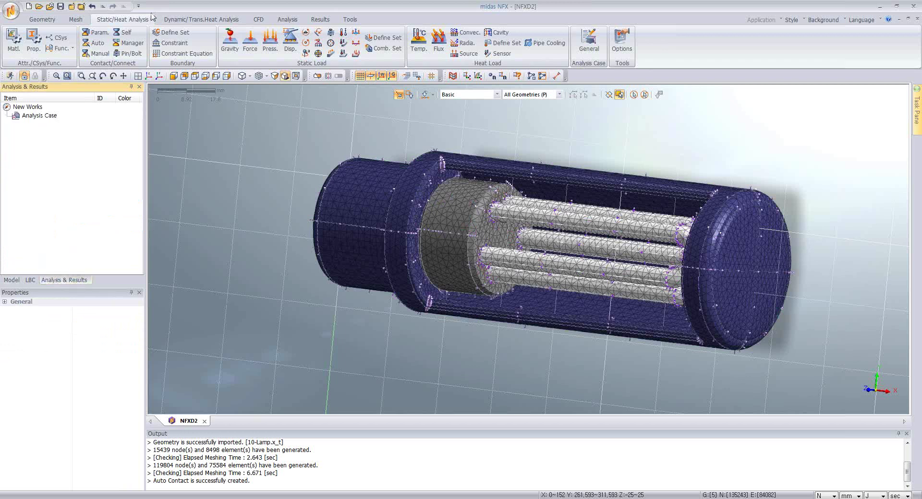
{"action": "left_click", "coordinate": [288, 22]}
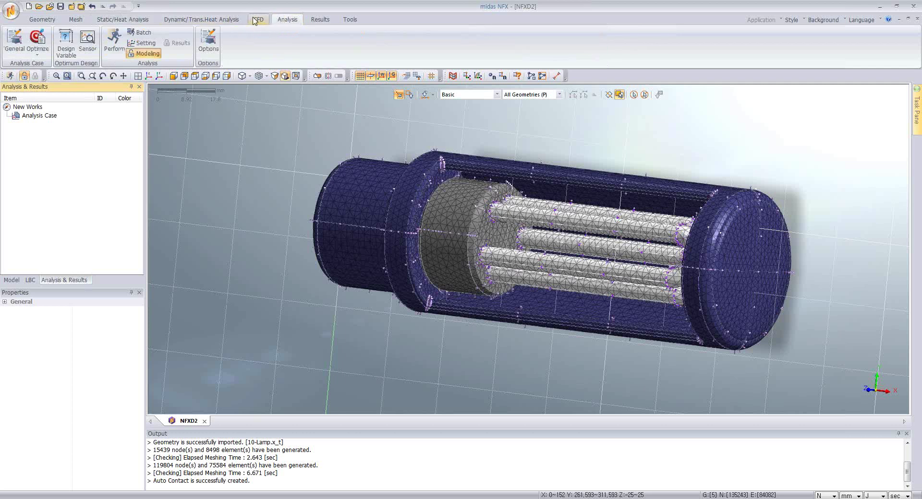
{"action": "left_click", "coordinate": [14, 41]}
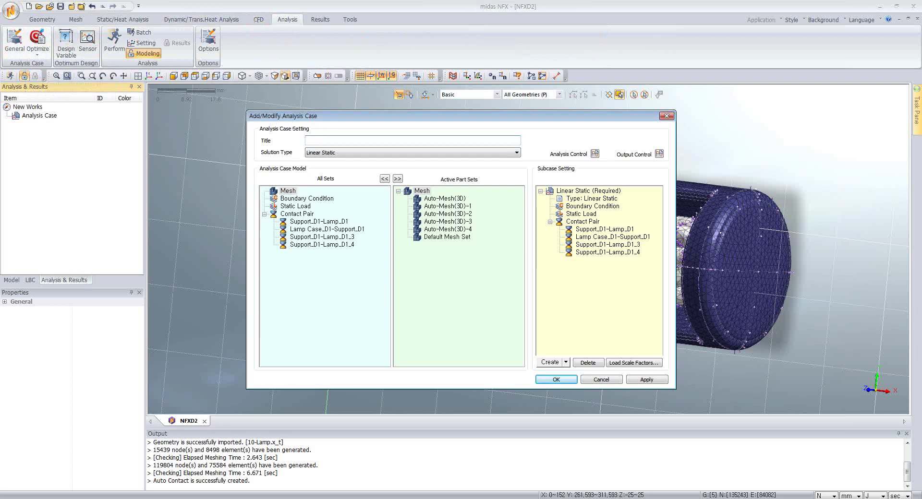
{"action": "type", "text": "case1"}
{"action": "left_click", "coordinate": [321, 152]}
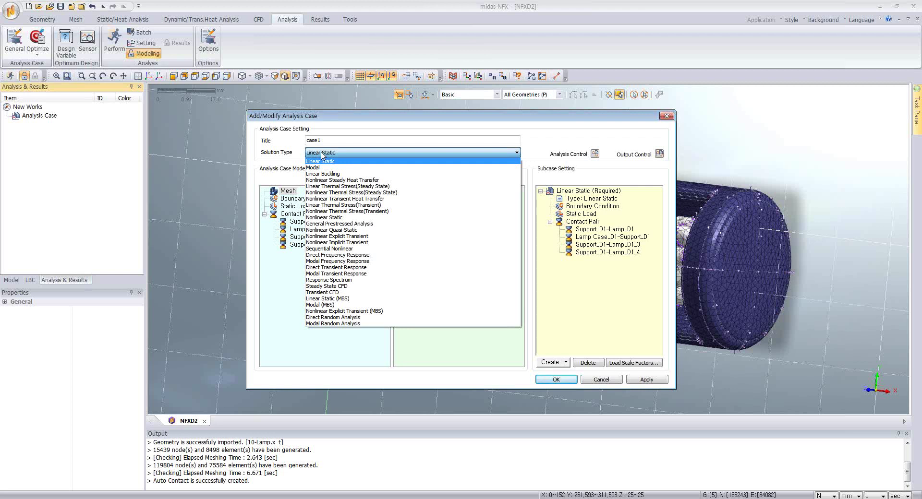
{"action": "left_click", "coordinate": [331, 181]}
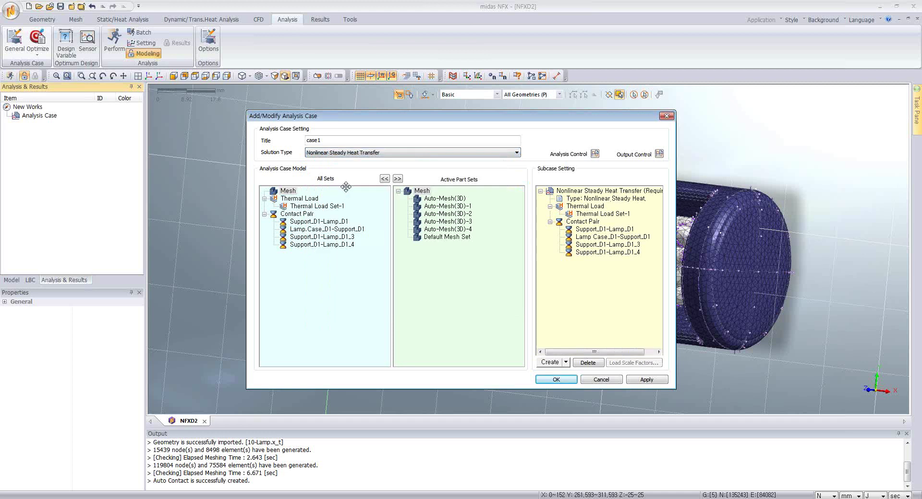
{"action": "left_click", "coordinate": [398, 179]}
Enable an initial temperature of 20 in the heat transfer subcase control and create the analysis case
{"action": "left_click", "coordinate": [592, 193]}
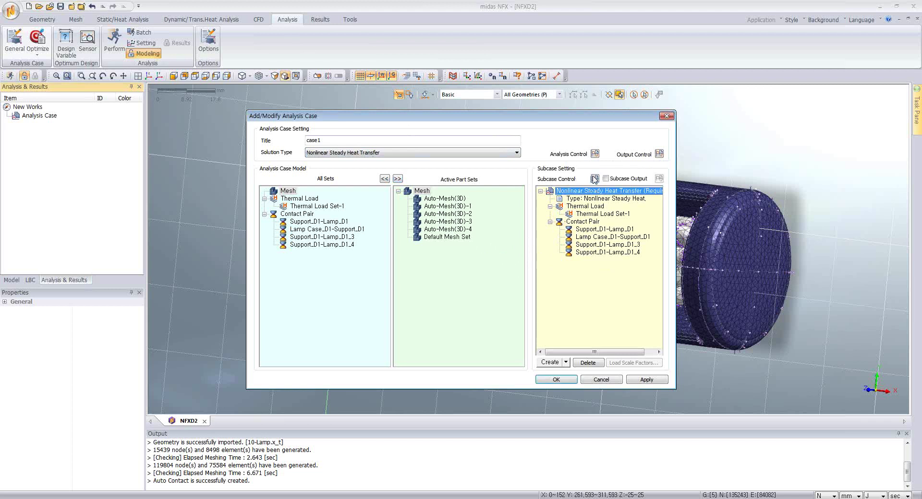
{"action": "left_click", "coordinate": [594, 179]}
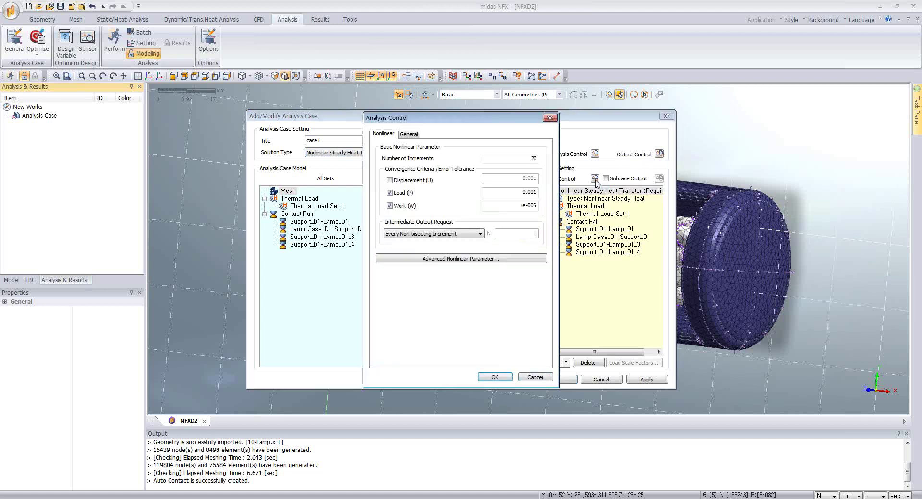
{"action": "left_click", "coordinate": [416, 135]}
{"action": "left_click", "coordinate": [402, 158]}
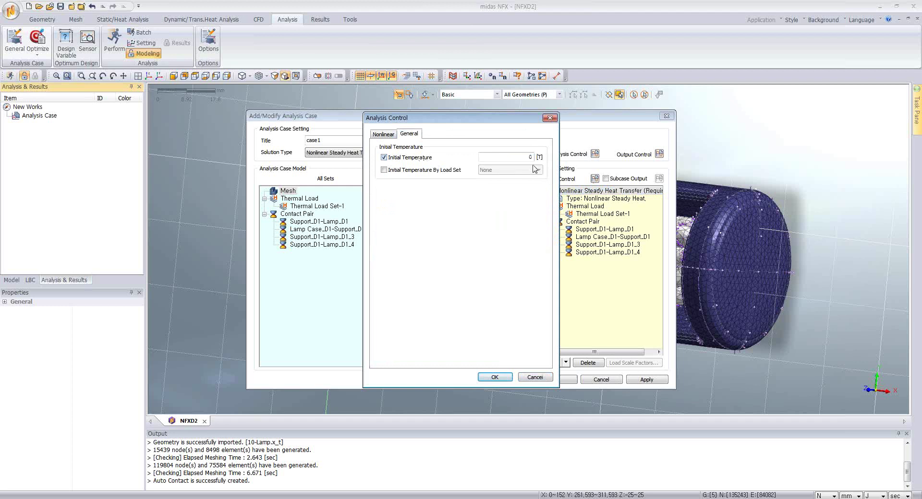
{"action": "left_click_drag", "start_coordinate": [522, 160], "coordinate": [536, 161]}
{"action": "type", "text": "20"}
{"action": "left_click", "coordinate": [504, 377]}
{"action": "key", "text": "Return"}
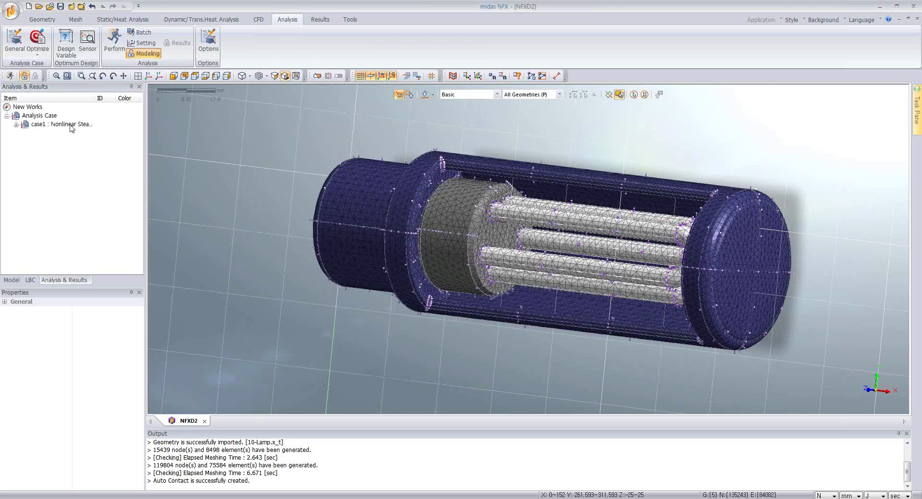
Solve case1, saving the model as Lamp3.nfx in the Webinar Models folder
{"action": "right_click", "coordinate": [73, 125]}
{"action": "key", "text": "Escape"}
{"action": "key", "text": "ctrl+s"}
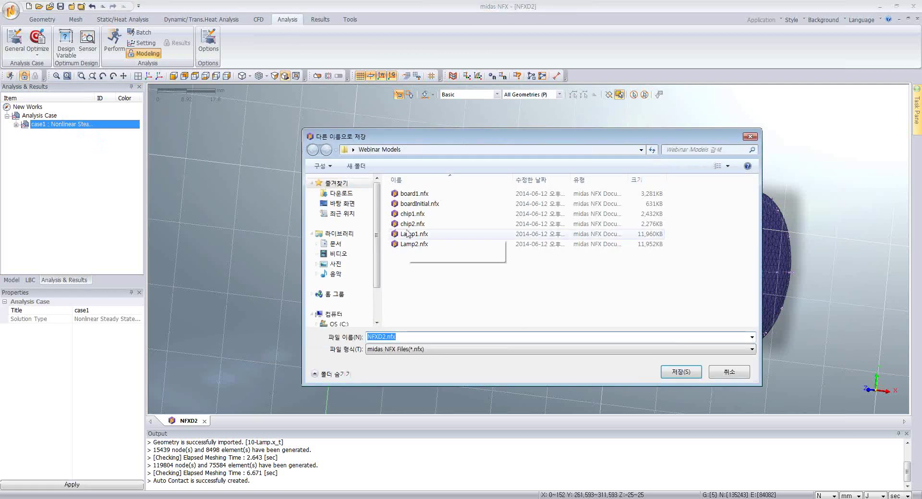
{"action": "left_click", "coordinate": [424, 224]}
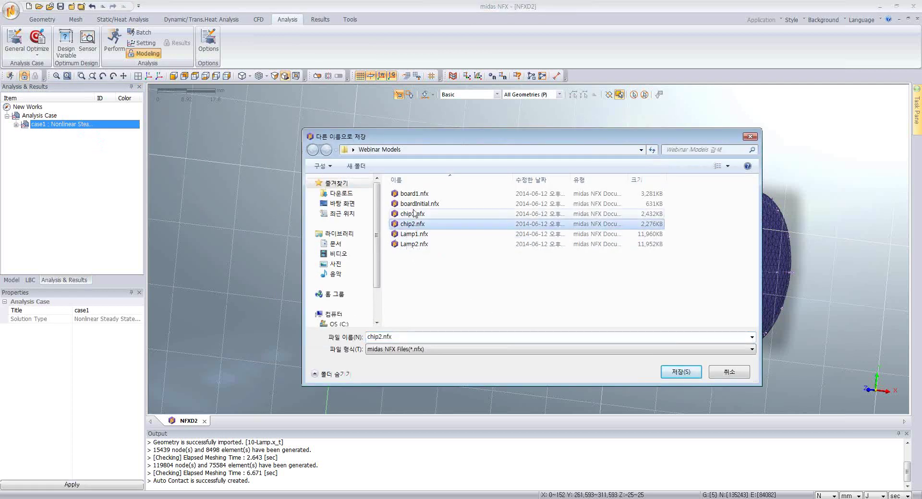
{"action": "left_click", "coordinate": [411, 245]}
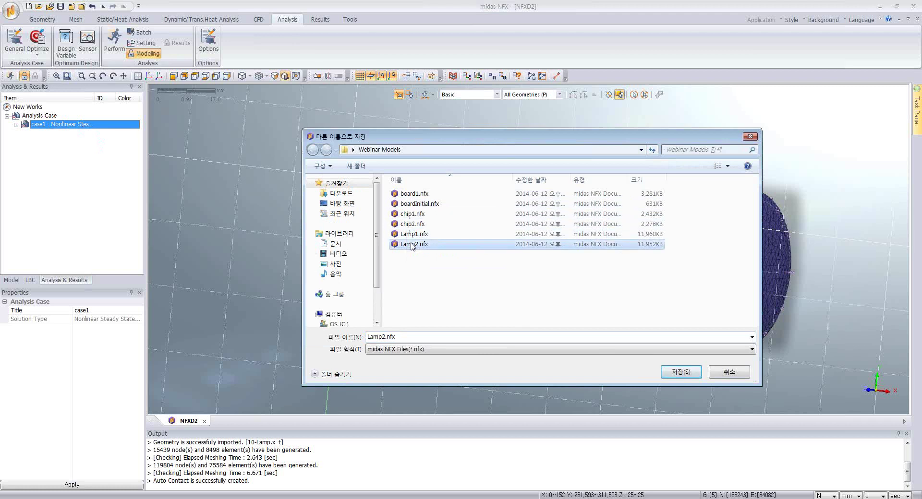
{"action": "left_click", "coordinate": [383, 336]}
{"action": "left_click", "coordinate": [383, 337]}
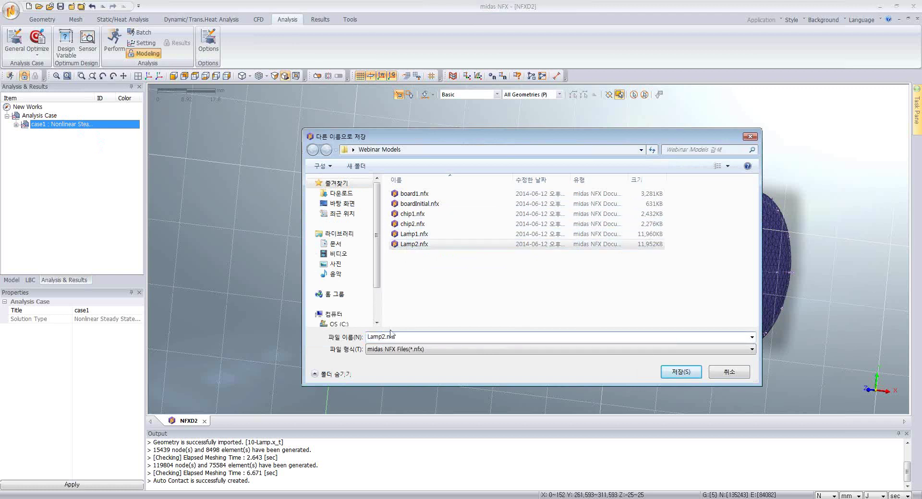
{"action": "key", "text": "BackSpace"}
{"action": "key", "text": "Return"}
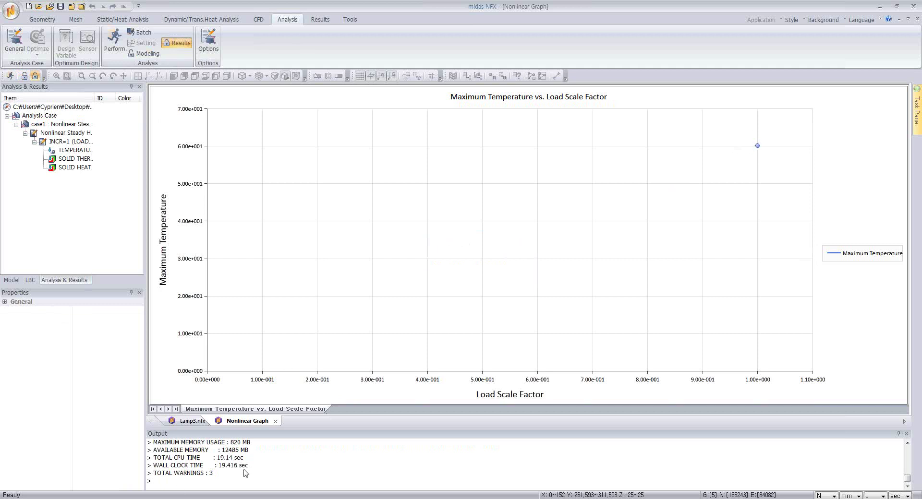
Display the nodal temperature contour on the lamp model and examine it from several angles
{"action": "left_click", "coordinate": [181, 422]}
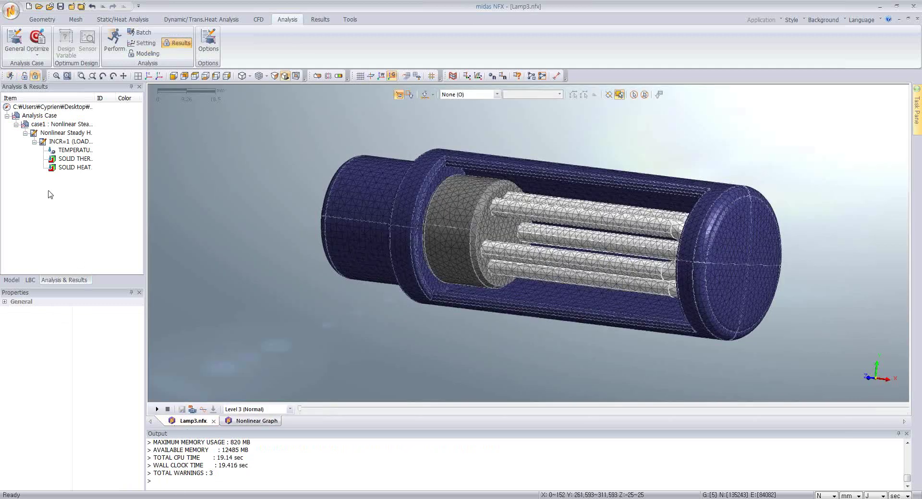
{"action": "double_click", "coordinate": [75, 151]}
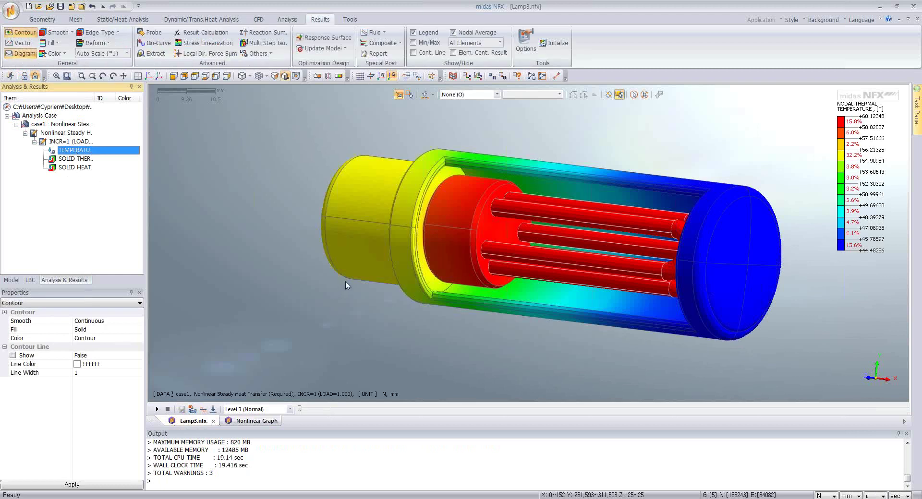
{"action": "middle_click_drag", "start_coordinate": [346, 285], "coordinate": [384, 298]}
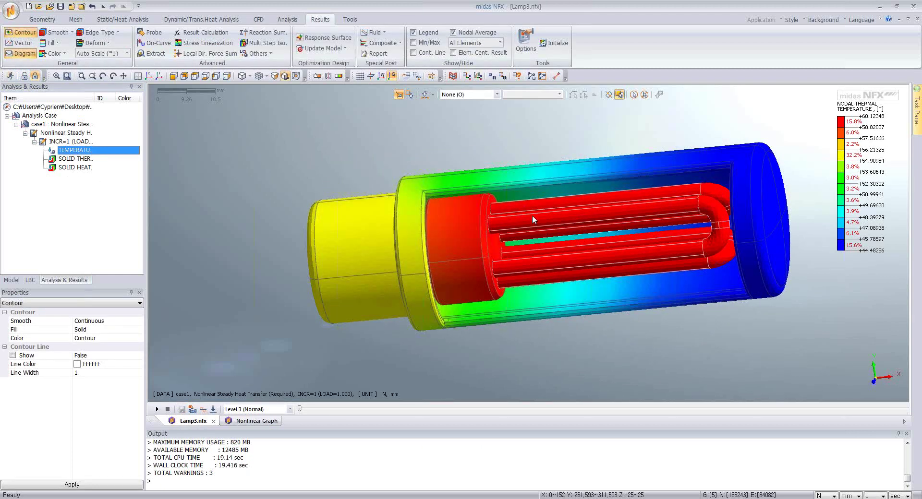
{"action": "middle_click_drag", "start_coordinate": [532, 215], "coordinate": [439, 204]}
{"action": "scroll", "coordinate": [450, 192], "scroll_direction": "up", "scroll_amount": 2}
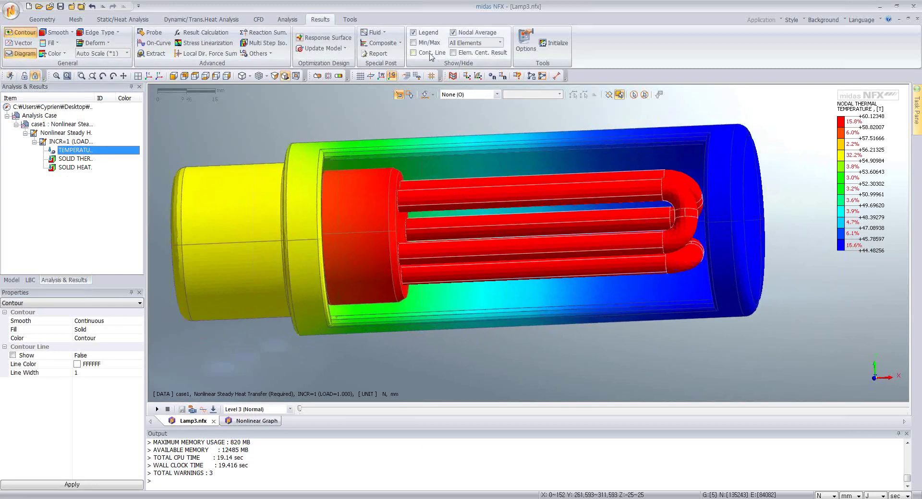
Turn on the minimum and maximum value labels on the lamp's temperature plot and inspect their locations
{"action": "left_click", "coordinate": [414, 43]}
{"action": "middle_click_drag", "start_coordinate": [491, 198], "coordinate": [438, 199]}
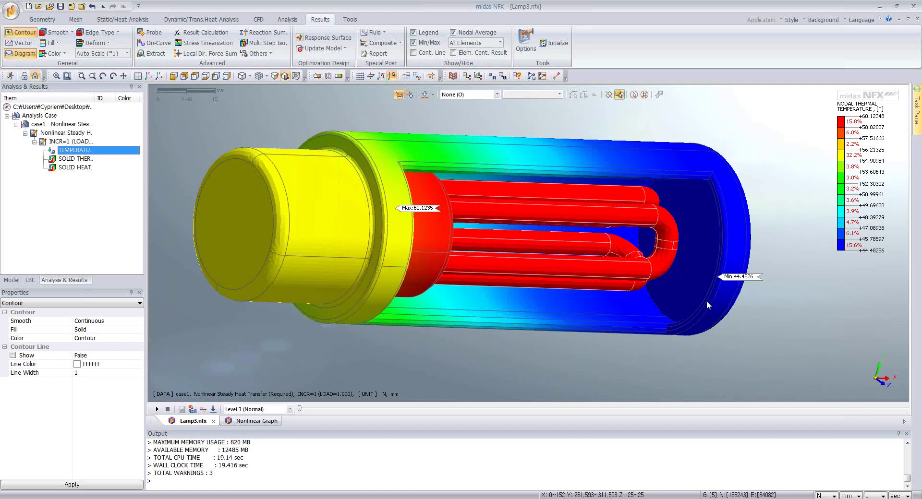
{"action": "middle_click_drag", "start_coordinate": [707, 260], "coordinate": [483, 230]}
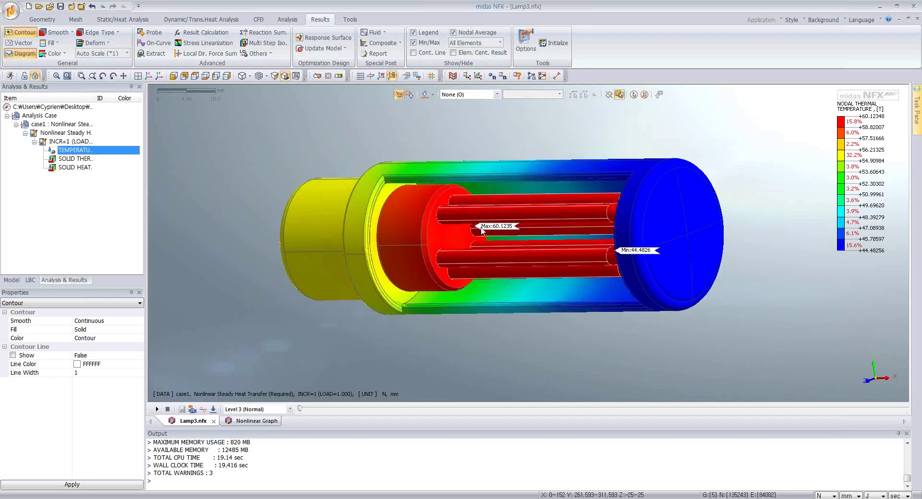
Display the solid thermal gradient contour and the solid heat flux contour on the lamp to examine both
{"action": "left_click", "coordinate": [67, 159]}
{"action": "double_click", "coordinate": [68, 162]}
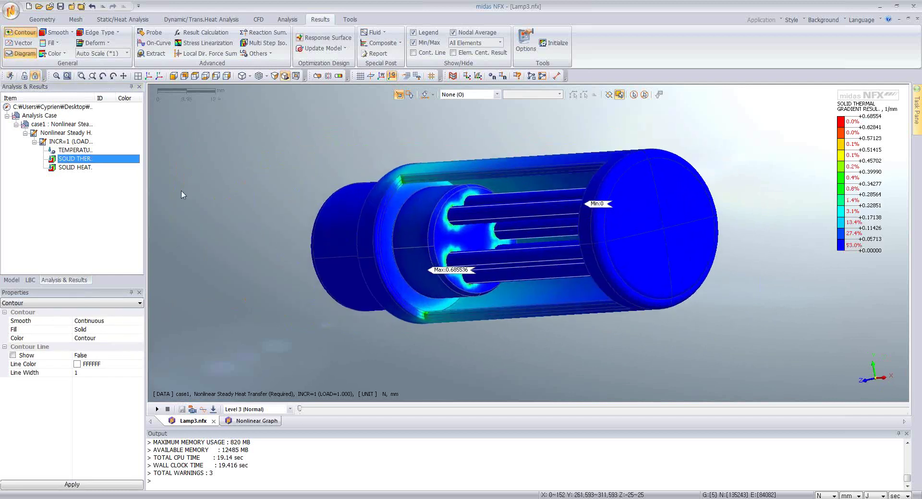
{"action": "double_click", "coordinate": [87, 168]}
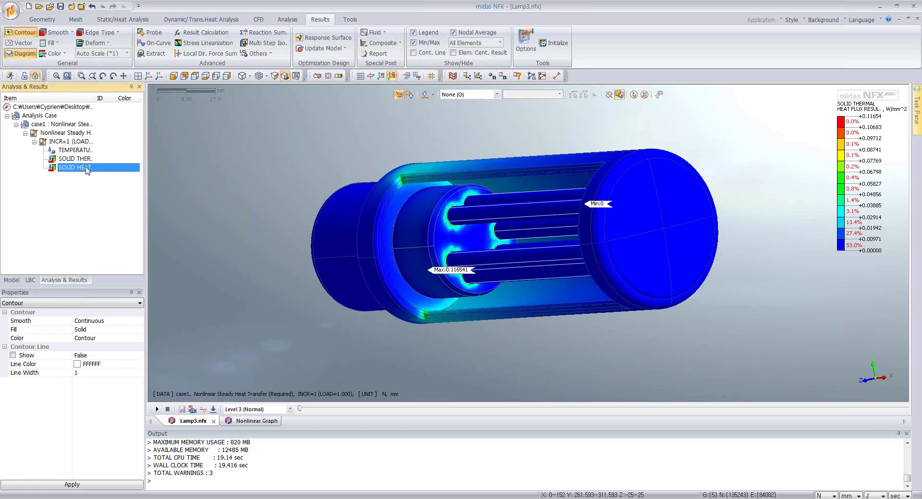
{"action": "middle_click_drag", "start_coordinate": [445, 218], "coordinate": [289, 176]}
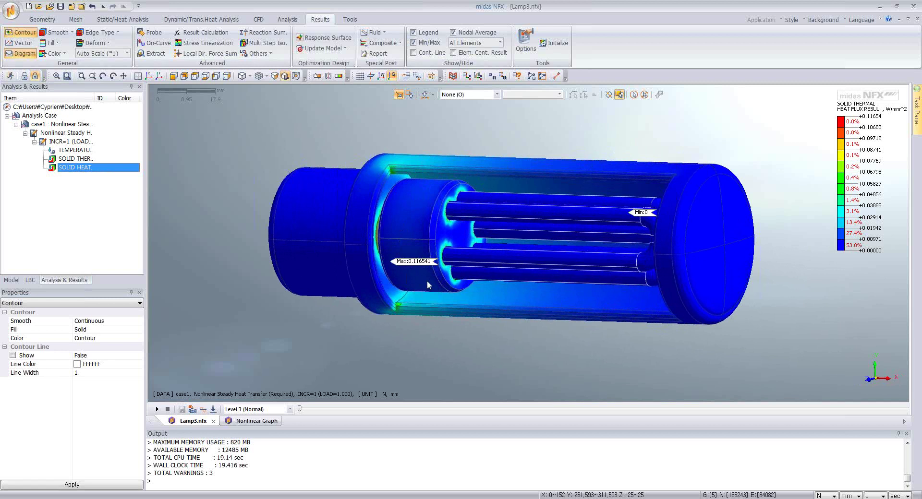
{"action": "middle_click_drag", "start_coordinate": [427, 284], "coordinate": [544, 217]}
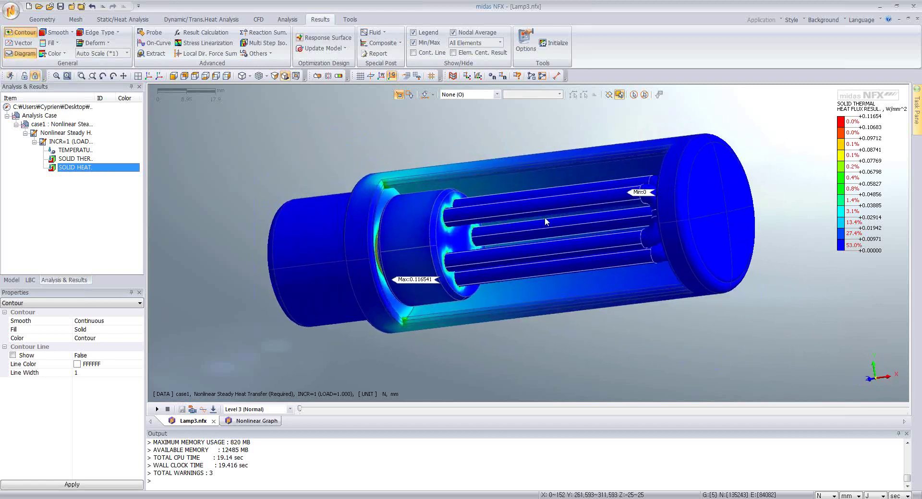
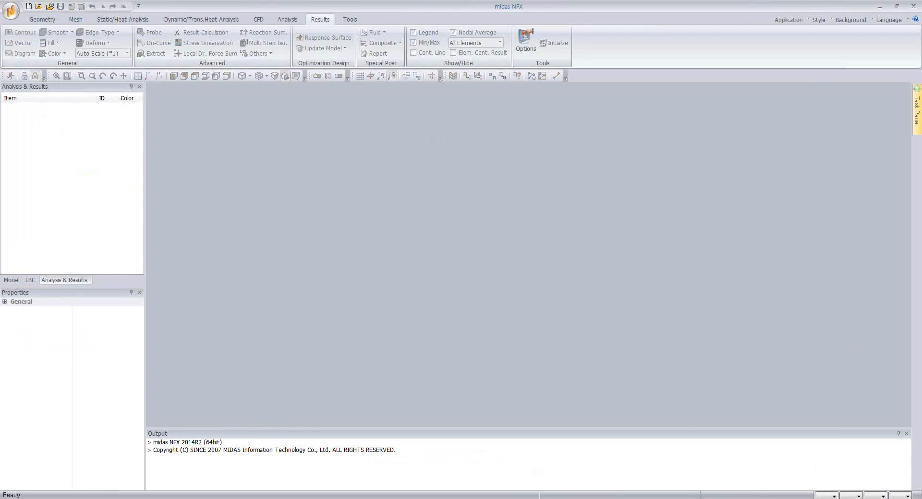
Open the model file boardInitial.nfx from the Webinar Models folder on the desktop
{"action": "left_click", "coordinate": [10, 9]}
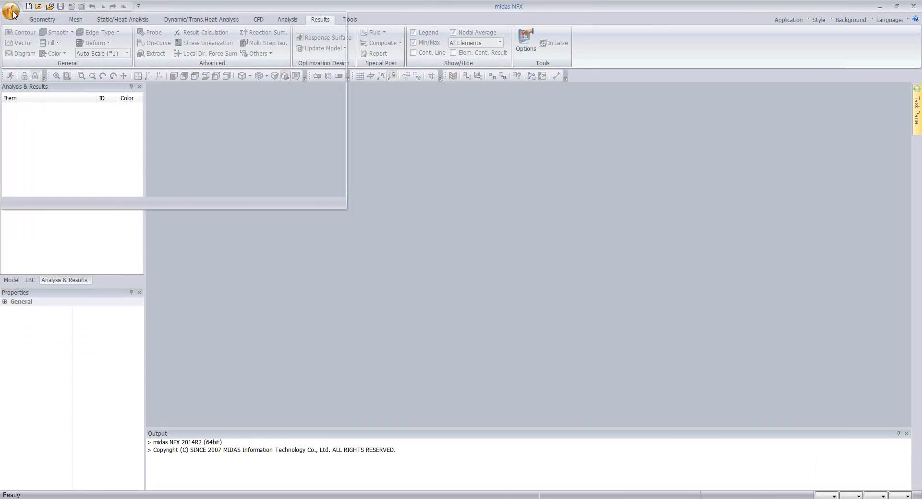
{"action": "left_click", "coordinate": [35, 64]}
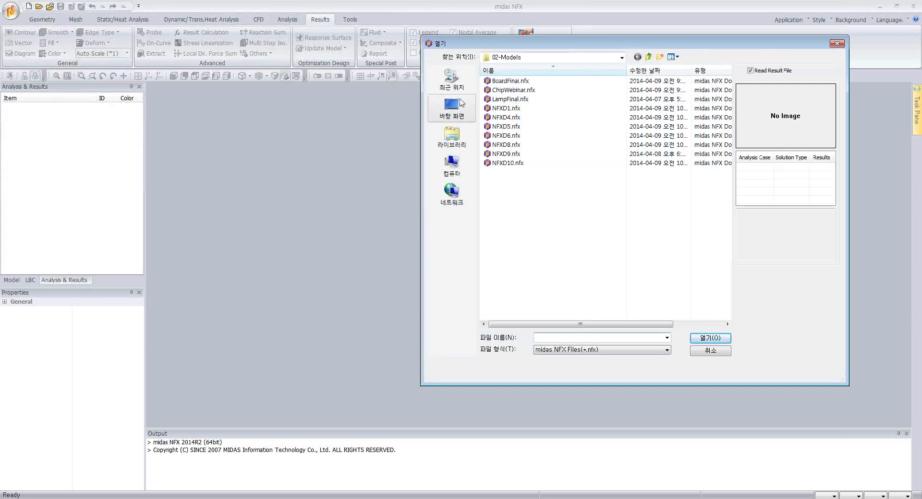
{"action": "left_click", "coordinate": [454, 107]}
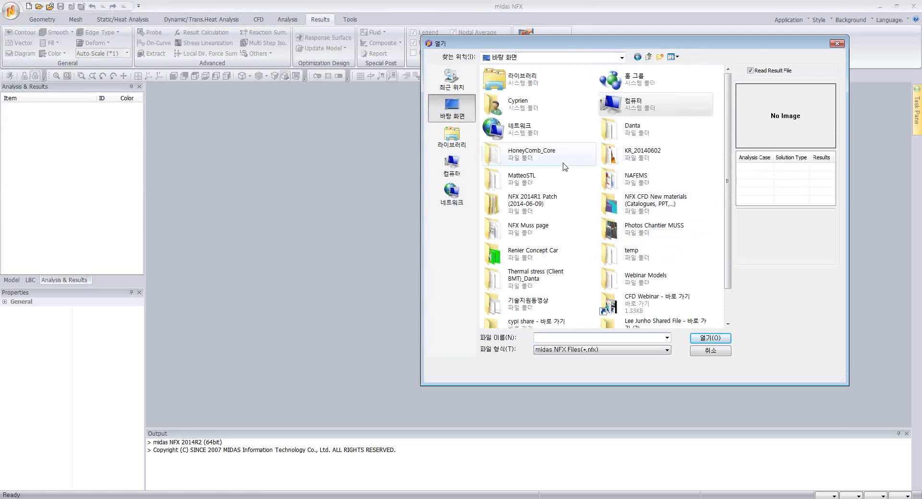
{"action": "double_click", "coordinate": [635, 284]}
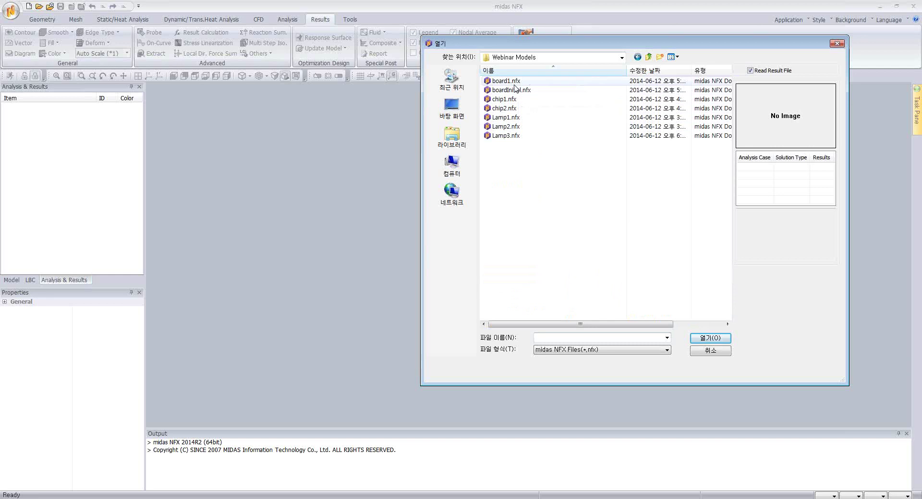
{"action": "left_click", "coordinate": [513, 90]}
{"action": "left_click", "coordinate": [710, 338]}
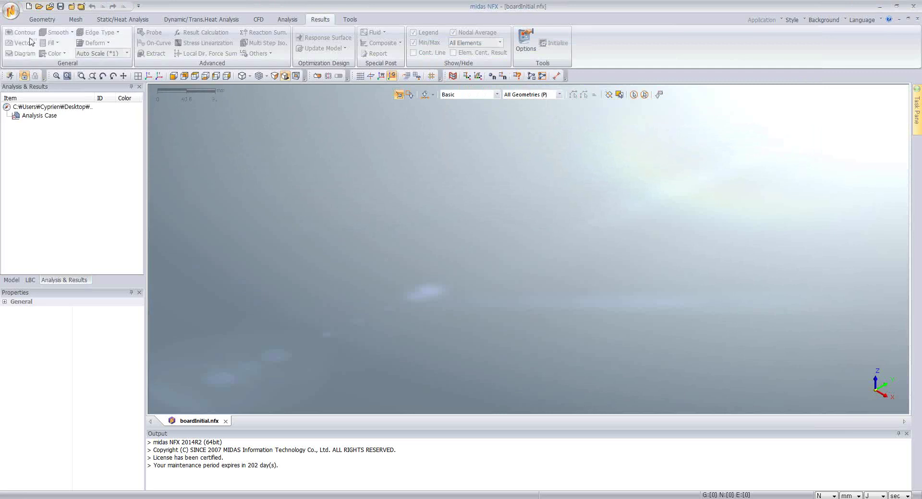
Import the Parasolid geometry 12-Board.x_t from the 02-Models folder of Heat Transfer Webinar, with mm as the length unit
{"action": "left_click", "coordinate": [42, 19]}
{"action": "left_click", "coordinate": [20, 44]}
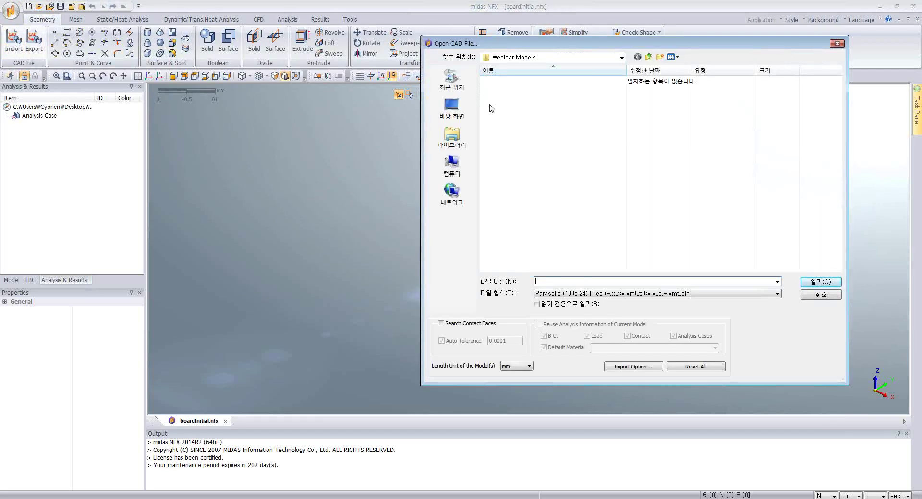
{"action": "left_click_drag", "start_coordinate": [505, 44], "coordinate": [439, 89]}
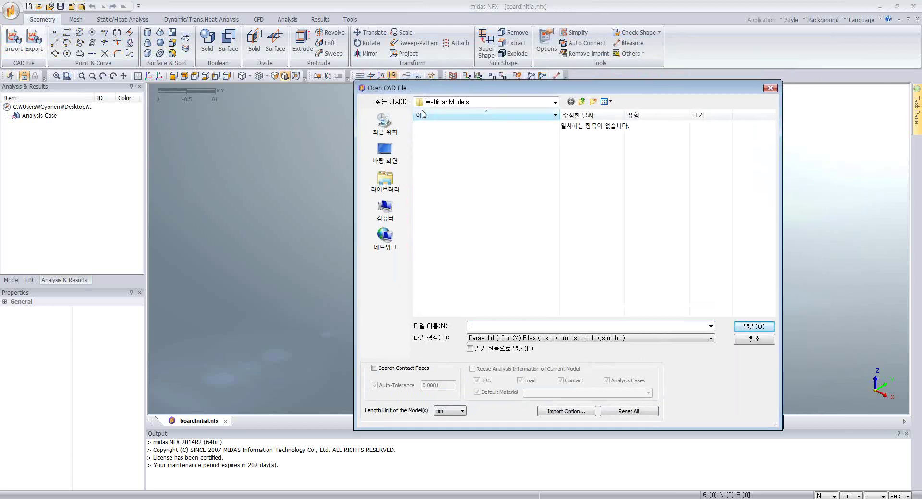
{"action": "left_click", "coordinate": [391, 153]}
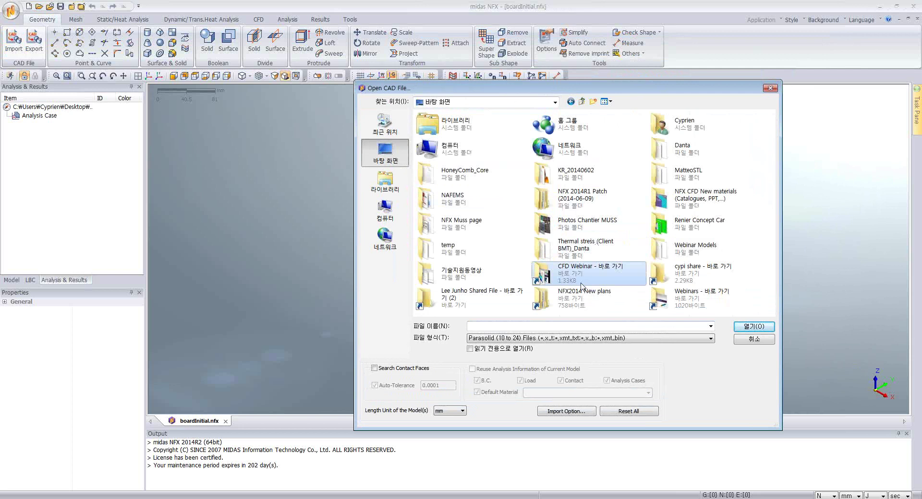
{"action": "double_click", "coordinate": [713, 309]}
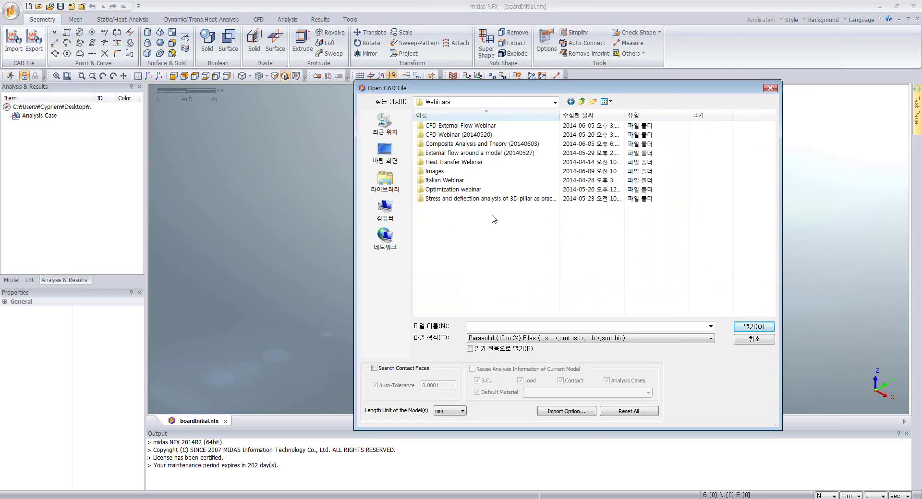
{"action": "double_click", "coordinate": [441, 164]}
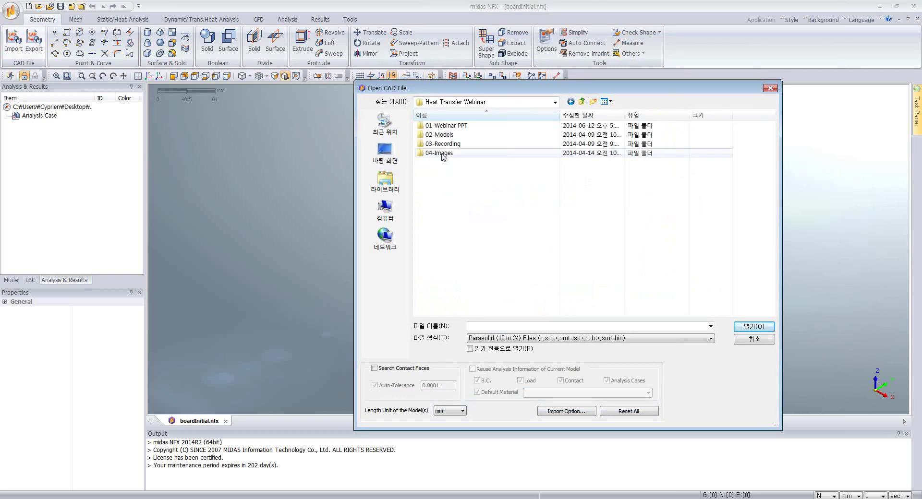
{"action": "double_click", "coordinate": [445, 135]}
{"action": "left_click", "coordinate": [443, 144]}
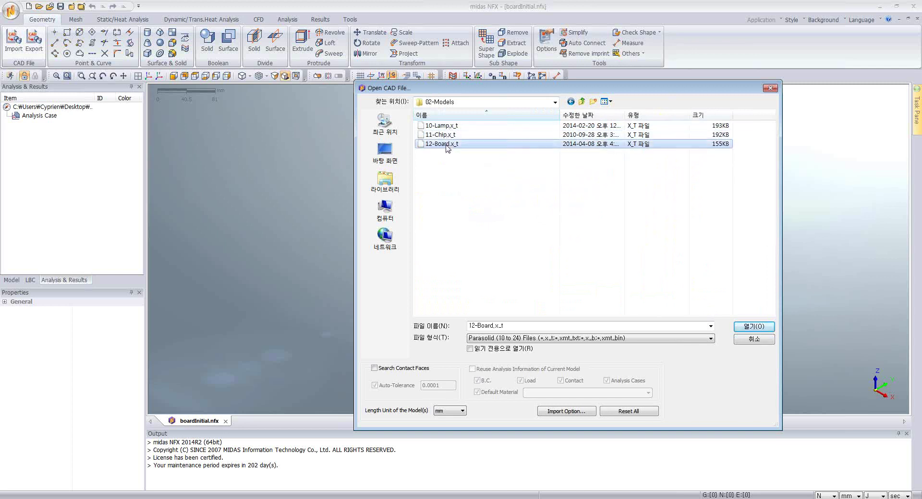
{"action": "left_click", "coordinate": [754, 327]}
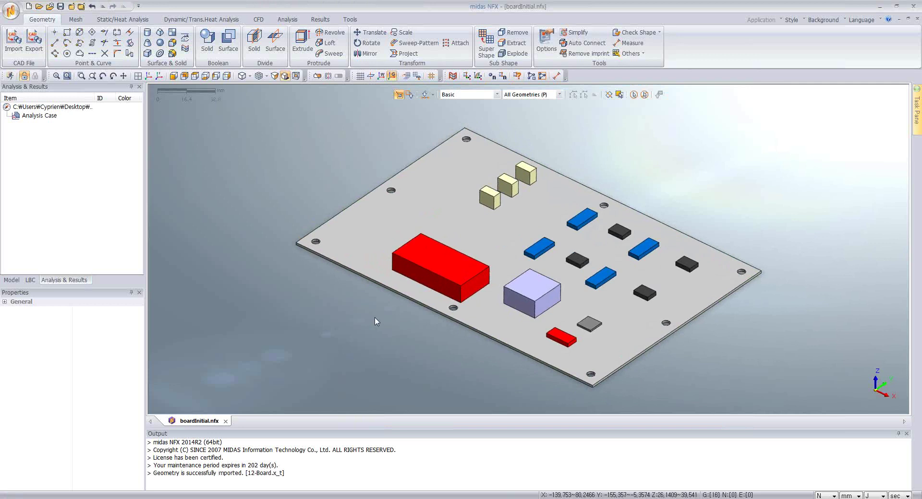
Hide the large red block and the lilac block to examine the board surface beneath them
{"action": "middle_click_drag", "start_coordinate": [494, 315], "coordinate": [550, 288]}
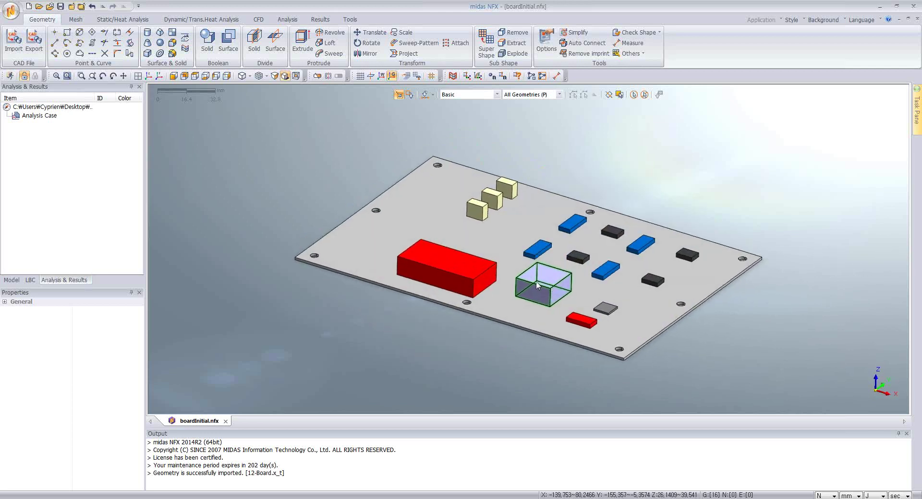
{"action": "scroll", "coordinate": [535, 274], "scroll_direction": "up", "scroll_amount": 2}
{"action": "scroll", "coordinate": [531, 263], "scroll_direction": "up", "scroll_amount": 2}
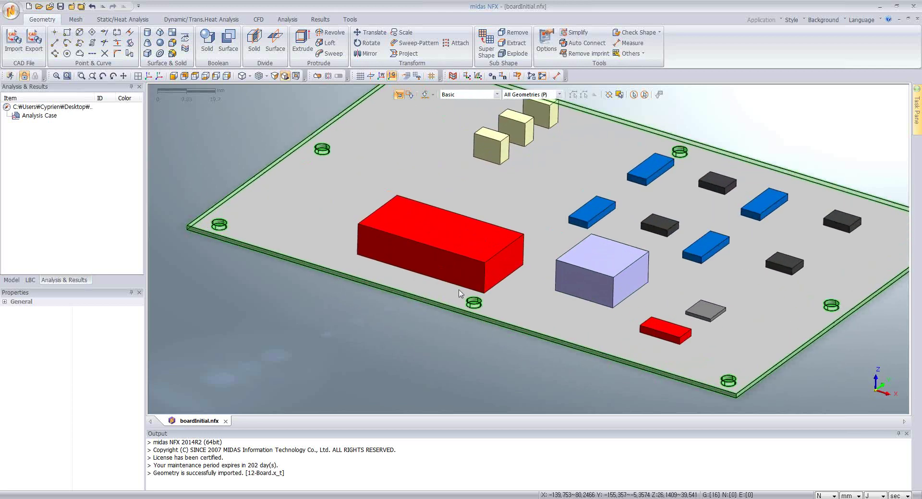
{"action": "left_click", "coordinate": [466, 252]}
{"action": "middle_click_drag", "start_coordinate": [510, 267], "coordinate": [505, 269]}
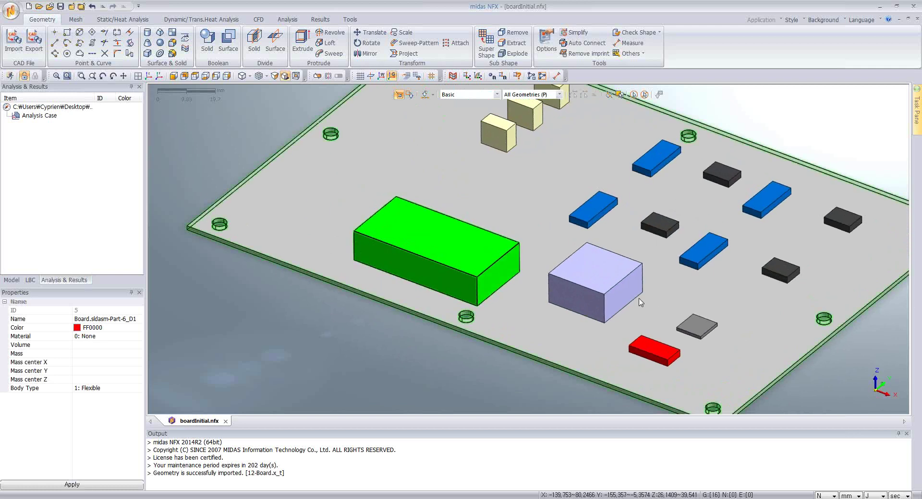
{"action": "left_click", "coordinate": [607, 290]}
{"action": "right_click", "coordinate": [606, 289]}
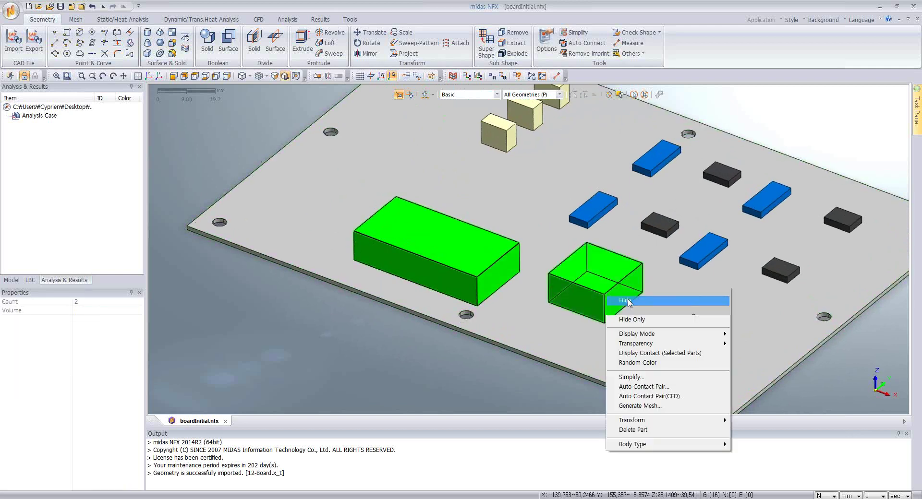
{"action": "left_click", "coordinate": [623, 302]}
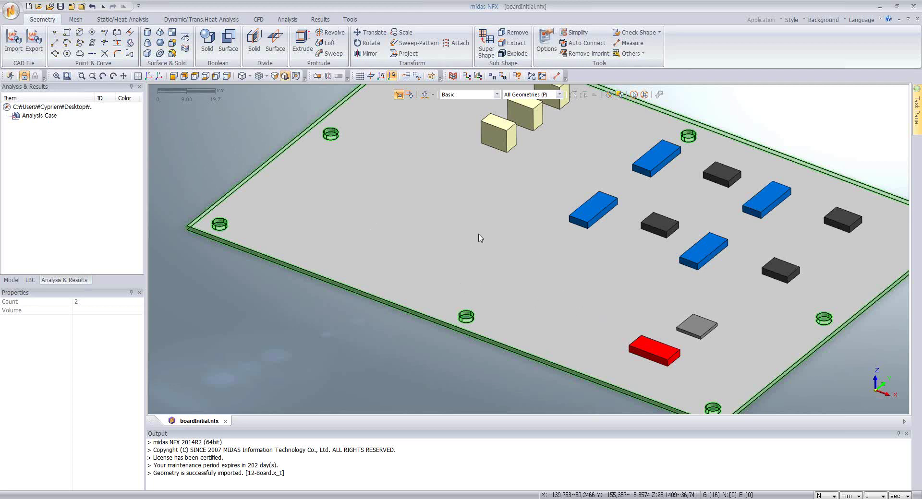
Restore the previous geometry visibility to bring back the two hidden blocks on the board
{"action": "scroll", "coordinate": [480, 238], "scroll_direction": "down", "scroll_amount": 5}
{"action": "key", "text": "Escape"}
{"action": "right_click", "coordinate": [281, 302]}
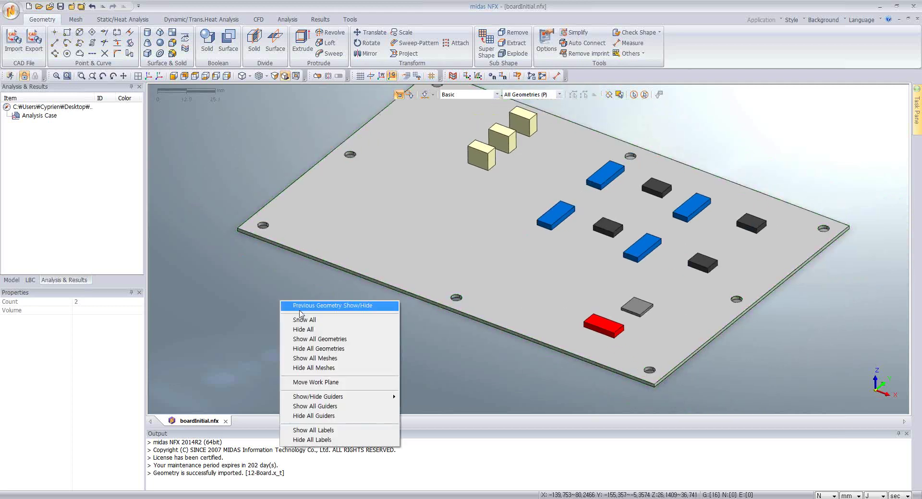
{"action": "left_click", "coordinate": [301, 310]}
{"action": "scroll", "coordinate": [412, 202], "scroll_direction": "down", "scroll_amount": 2}
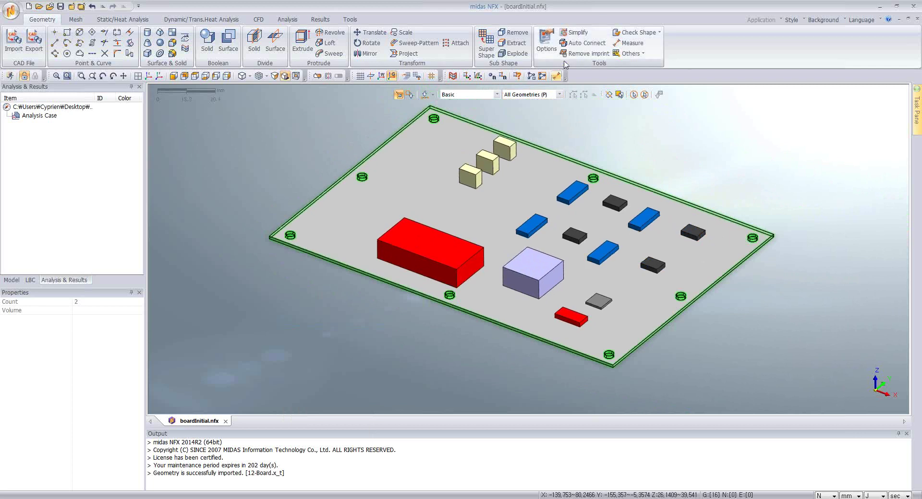
Auto-connect all the solids of the board assembly with the Boolean share-face method
{"action": "left_click", "coordinate": [587, 43]}
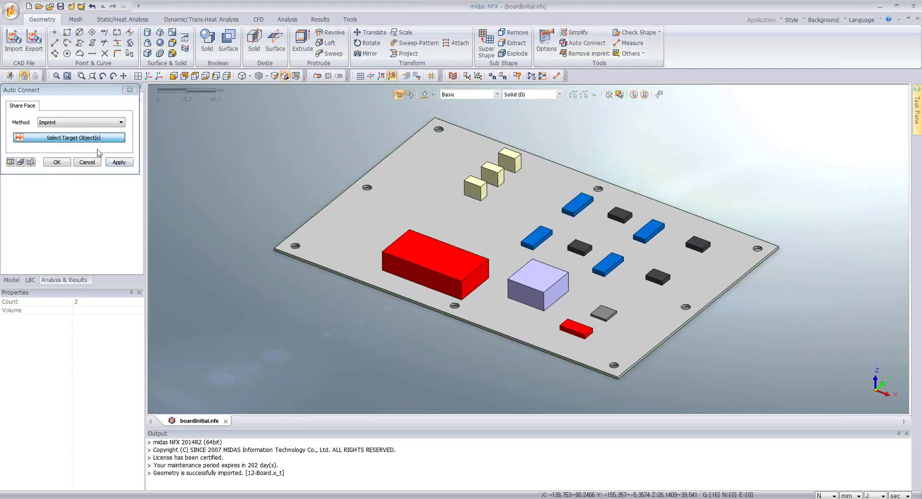
{"action": "left_click", "coordinate": [77, 123]}
{"action": "left_click", "coordinate": [77, 135]}
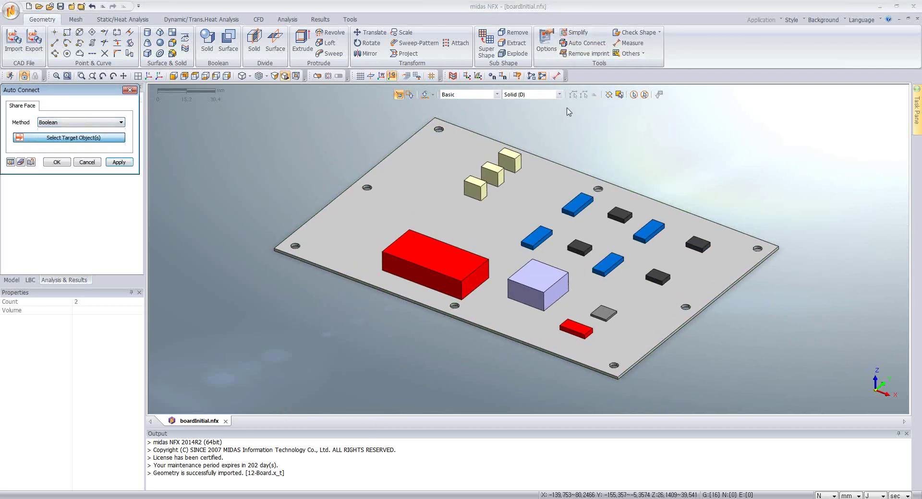
{"action": "left_click", "coordinate": [619, 95]}
{"action": "left_click", "coordinate": [57, 162]}
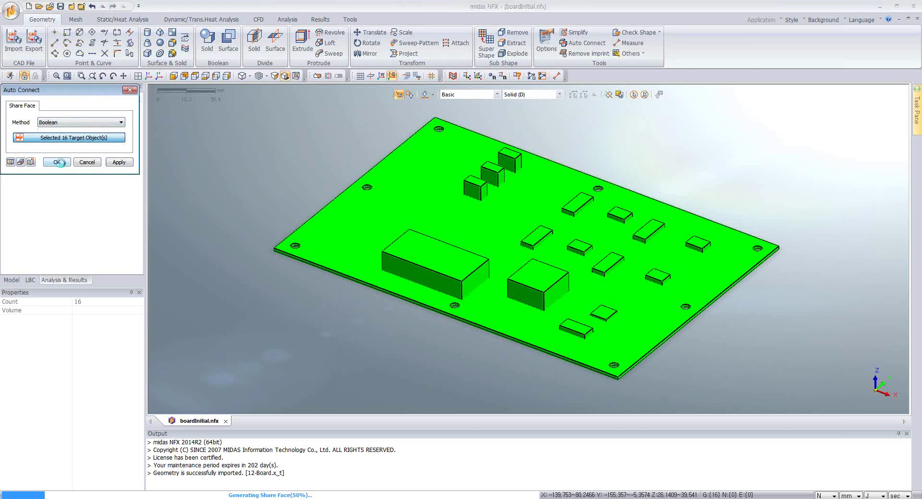
Hide the large red and lilac blocks to examine the board faces beneath them, and show everything again
{"action": "left_click", "coordinate": [426, 276]}
{"action": "left_click", "coordinate": [535, 286]}
{"action": "right_click", "coordinate": [534, 284]}
{"action": "left_click", "coordinate": [554, 311]}
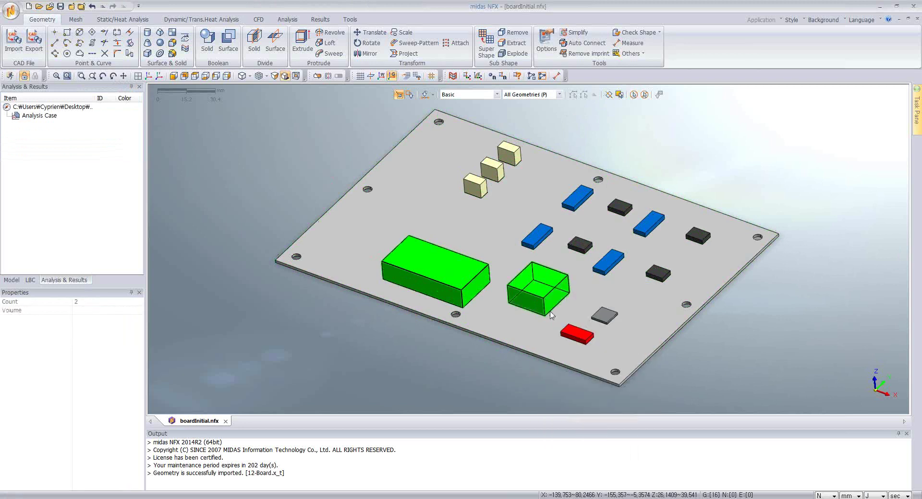
{"action": "right_click", "coordinate": [463, 230]}
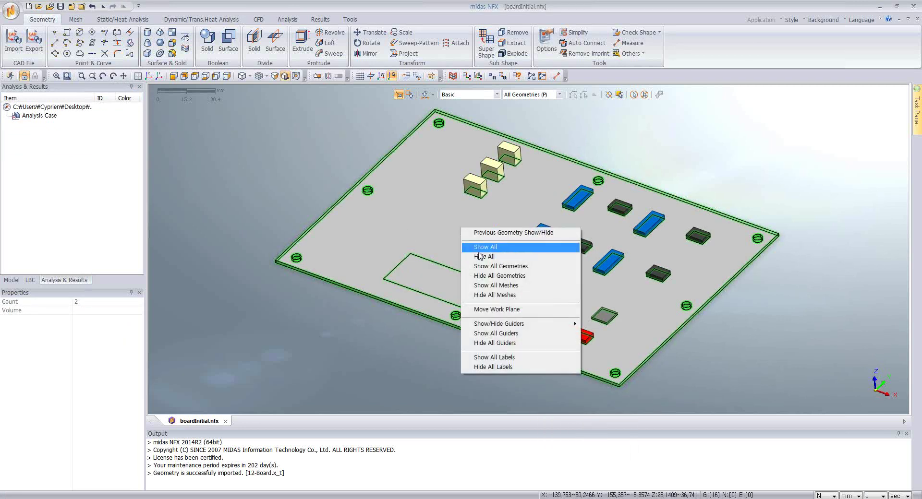
{"action": "left_click", "coordinate": [476, 247]}
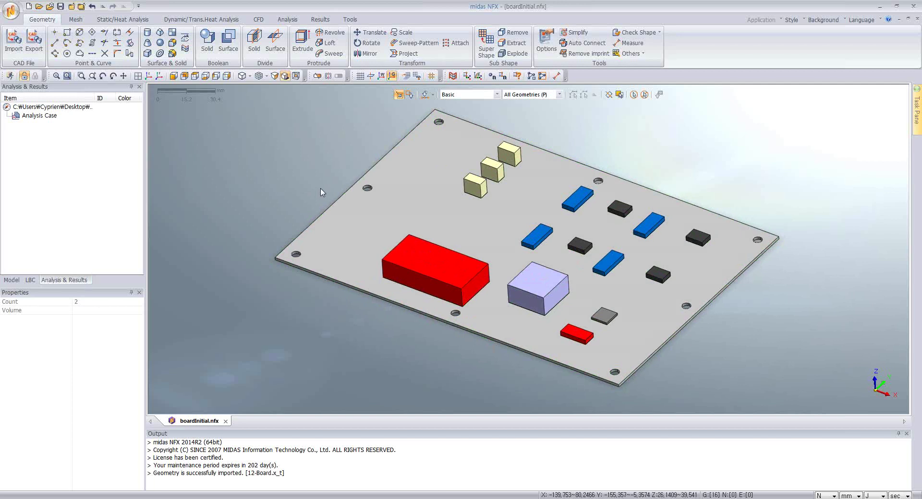
Review the material list and the thermal properties of the Component material without changing anything
{"action": "left_click", "coordinate": [76, 20]}
{"action": "left_click", "coordinate": [13, 41]}
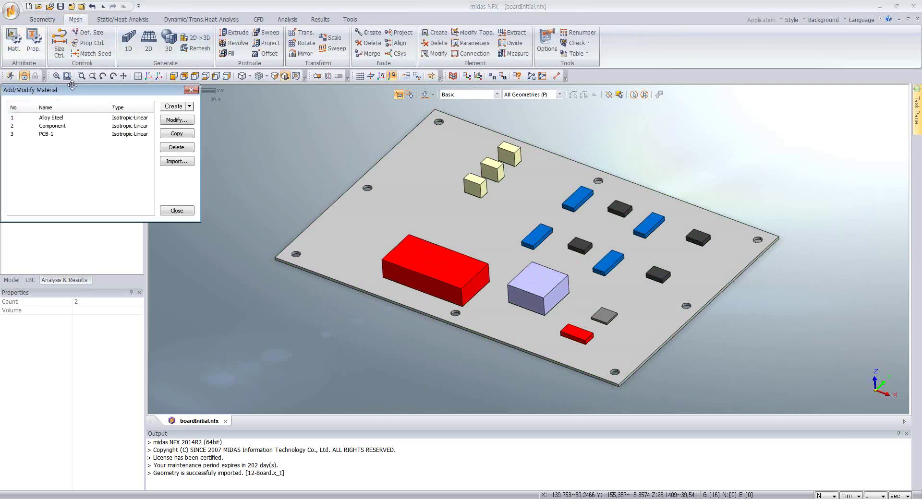
{"action": "left_click", "coordinate": [62, 126]}
{"action": "left_click", "coordinate": [172, 120]}
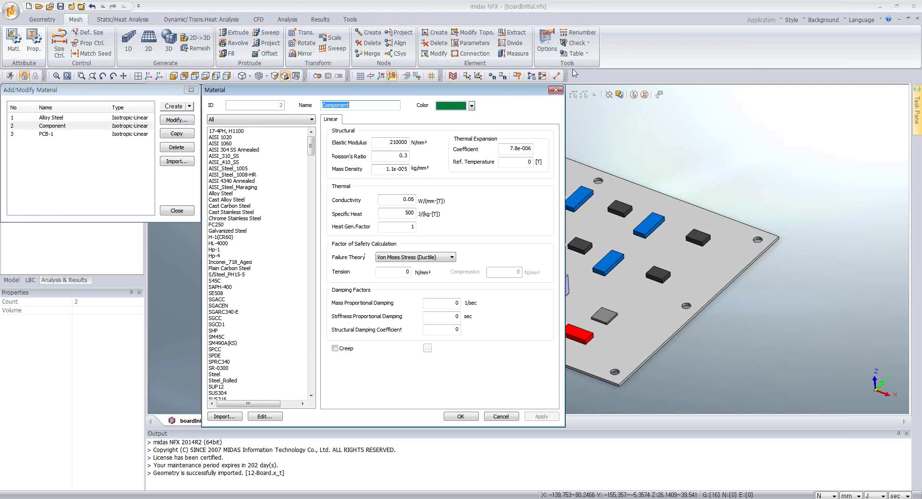
{"action": "left_click", "coordinate": [556, 90]}
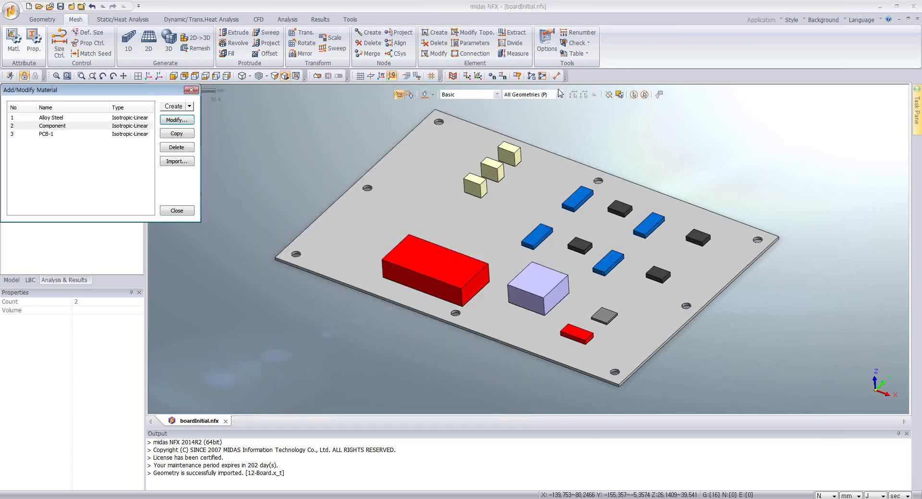
{"action": "left_click", "coordinate": [66, 134]}
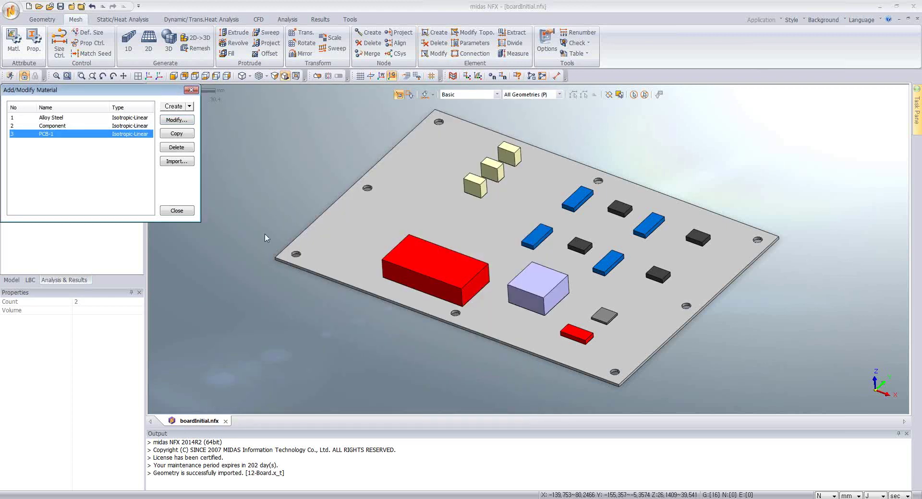
{"action": "left_click", "coordinate": [191, 90]}
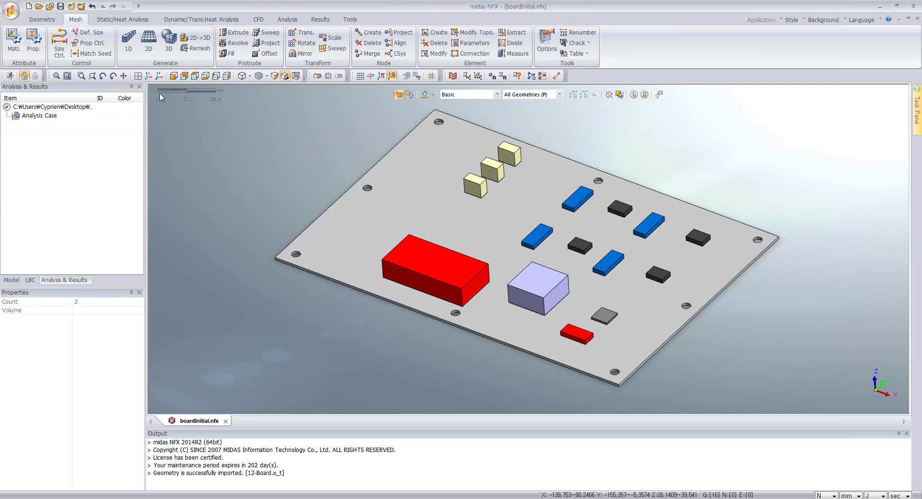
Create a 3D solid property named Component that uses the Component material
{"action": "left_click", "coordinate": [33, 43]}
{"action": "left_click", "coordinate": [190, 107]}
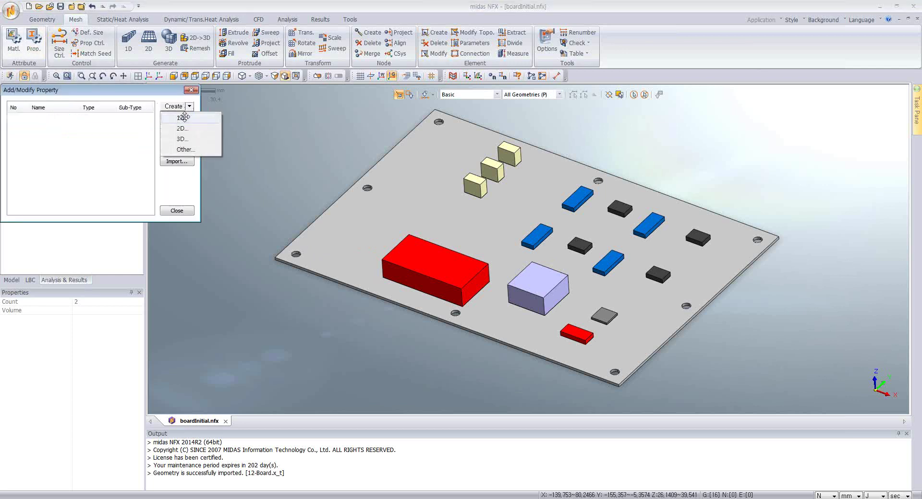
{"action": "left_click", "coordinate": [185, 136]}
{"action": "left_click", "coordinate": [326, 145]}
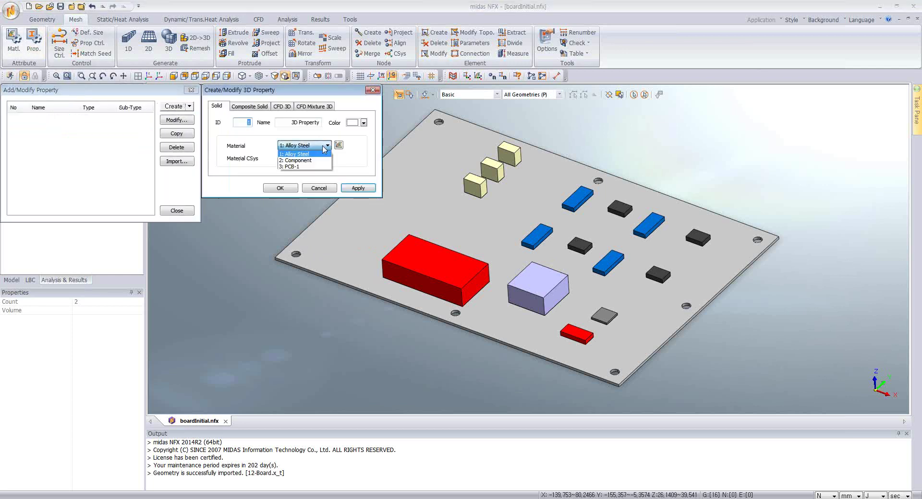
{"action": "left_click", "coordinate": [300, 159]}
{"action": "left_click_drag", "start_coordinate": [293, 126], "coordinate": [326, 136]}
{"action": "type", "text": "Com"}
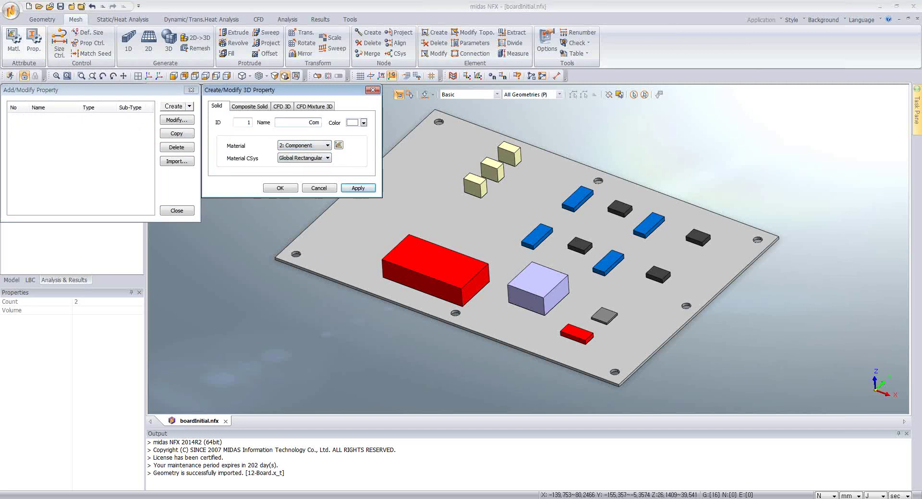
{"action": "type", "text": "ponent"}
{"action": "left_click", "coordinate": [357, 187]}
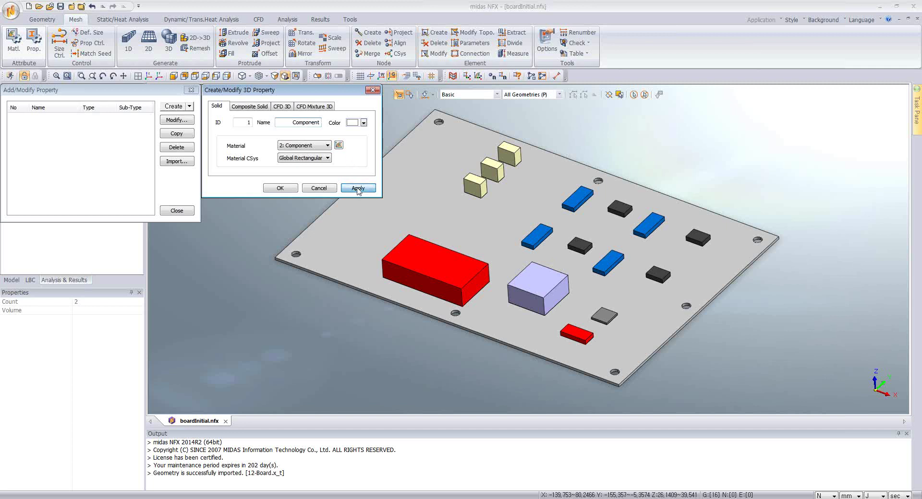
Create a second 3D solid property named PCB that uses the PCB-1 material, and finish the property definitions
{"action": "left_click", "coordinate": [294, 148]}
{"action": "left_click", "coordinate": [293, 168]}
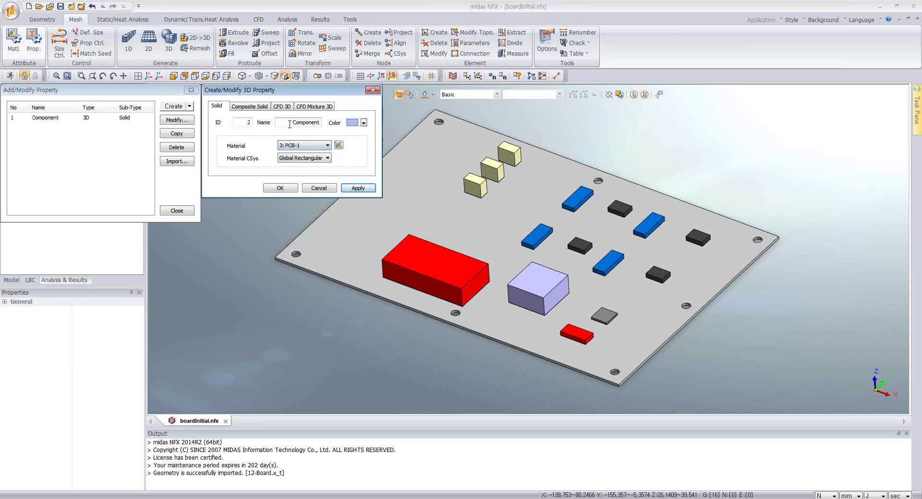
{"action": "left_click_drag", "start_coordinate": [289, 124], "coordinate": [326, 126]}
{"action": "type", "text": "PCB"}
{"action": "left_click", "coordinate": [280, 187]}
{"action": "left_click", "coordinate": [188, 212]}
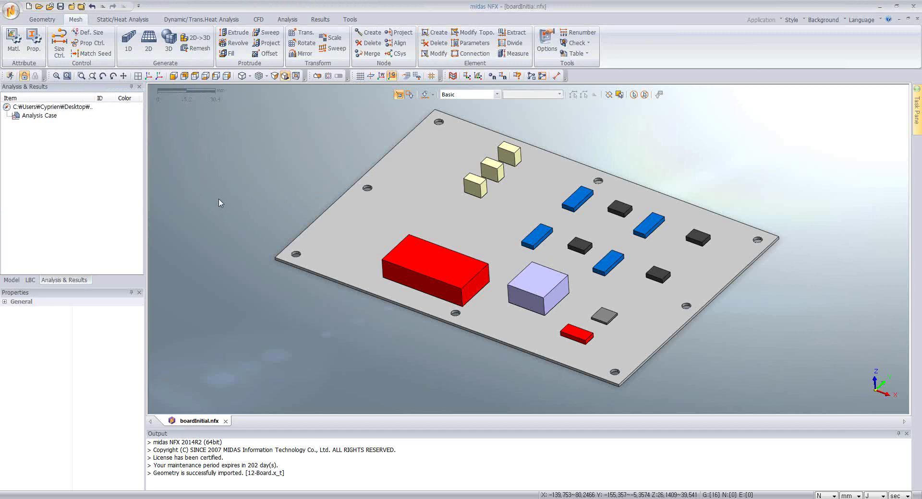
Examine the time-value table and curve of the Ambient Temp time function
{"action": "left_click", "coordinate": [30, 280]}
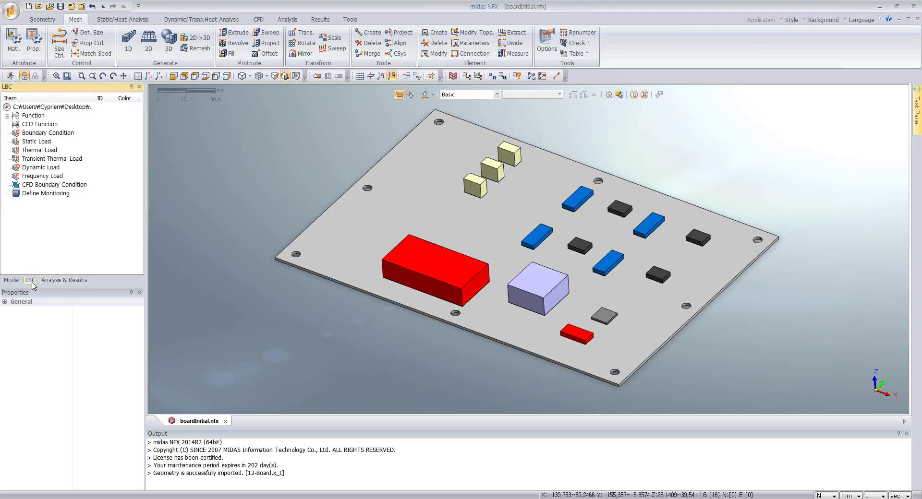
{"action": "left_click", "coordinate": [6, 116]}
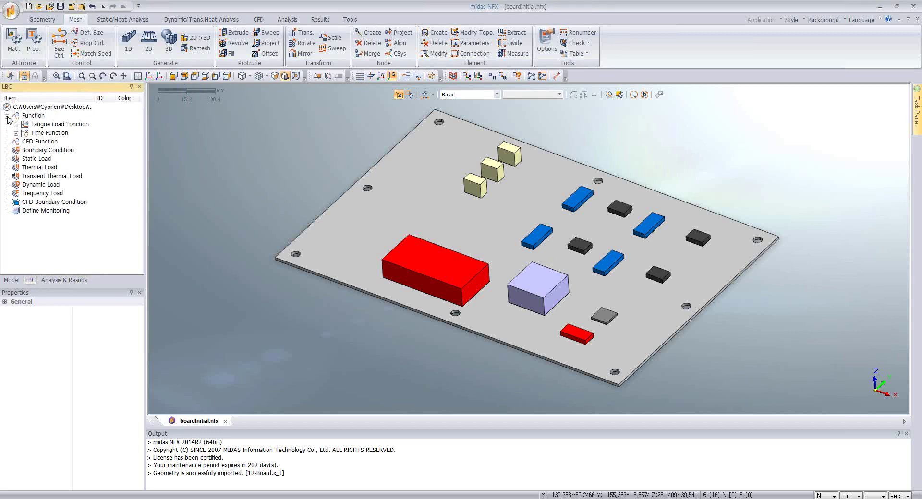
{"action": "left_click", "coordinate": [16, 133]}
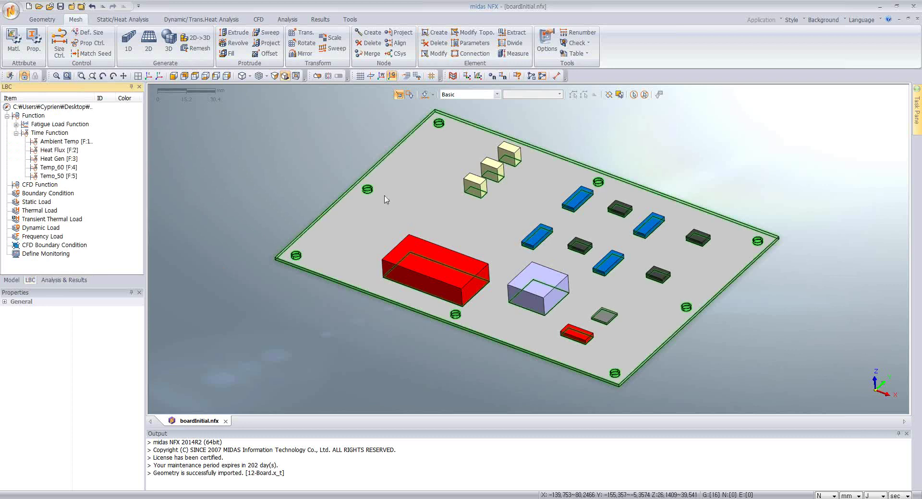
{"action": "left_click", "coordinate": [60, 142]}
{"action": "right_click", "coordinate": [69, 144]}
{"action": "left_click", "coordinate": [82, 145]}
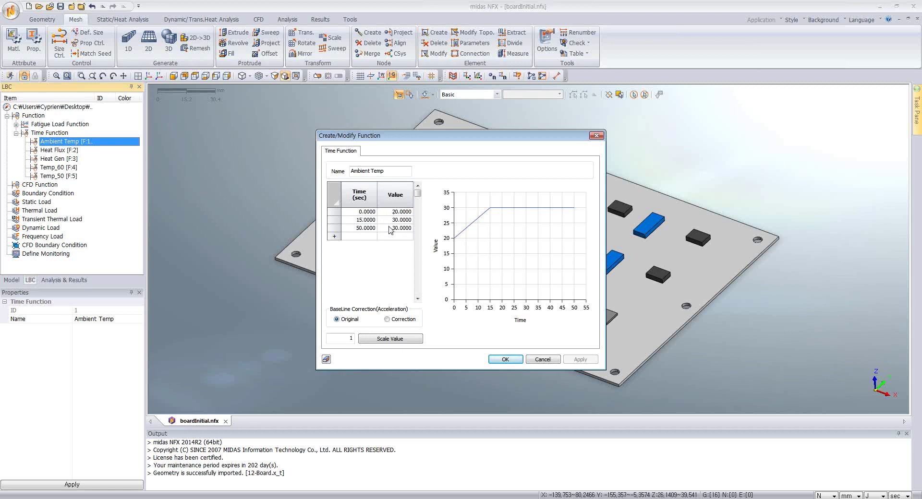
{"action": "left_click", "coordinate": [506, 359]}
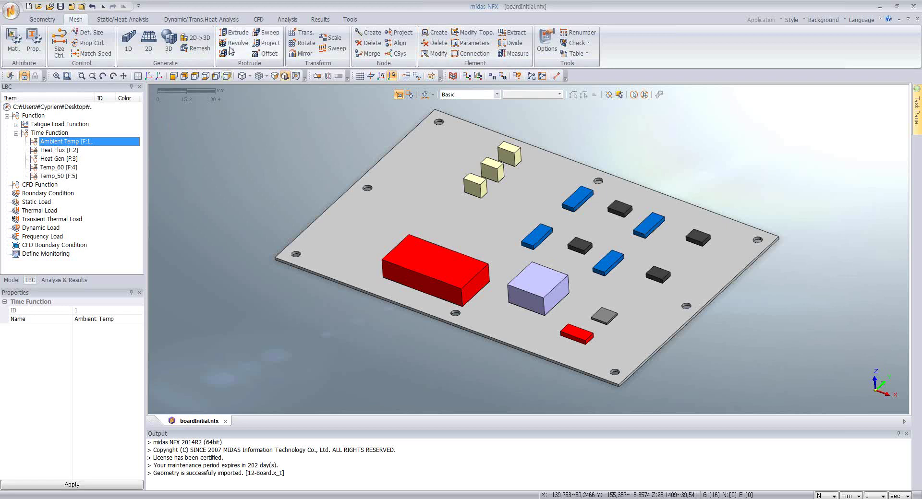
Apply a transient temperature of 1 with the Temp_50 time function to the four blue parts in Transient Thermal Load Set-1
{"action": "left_click", "coordinate": [128, 20]}
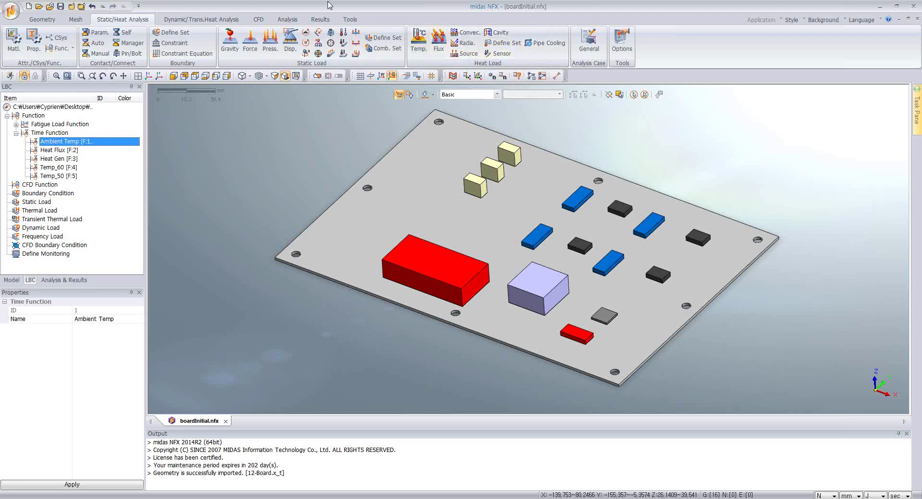
{"action": "left_click", "coordinate": [214, 20]}
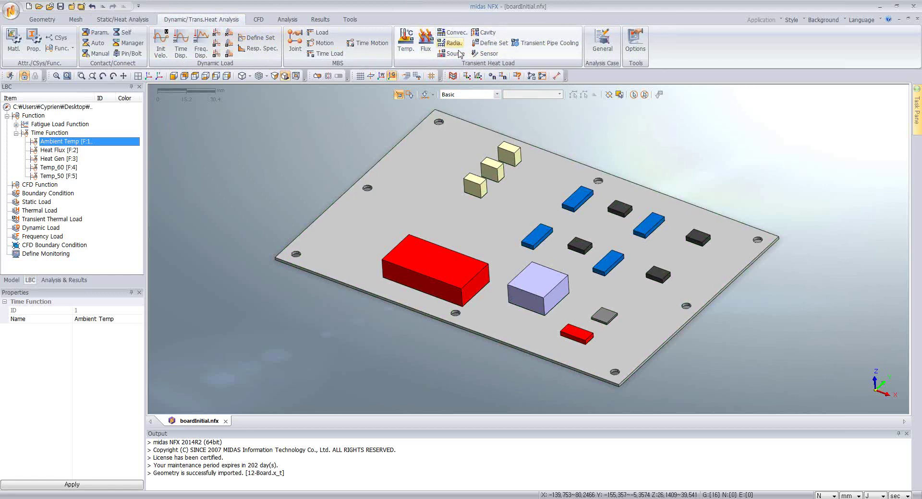
{"action": "scroll", "coordinate": [430, 219], "scroll_direction": "down", "scroll_amount": 2}
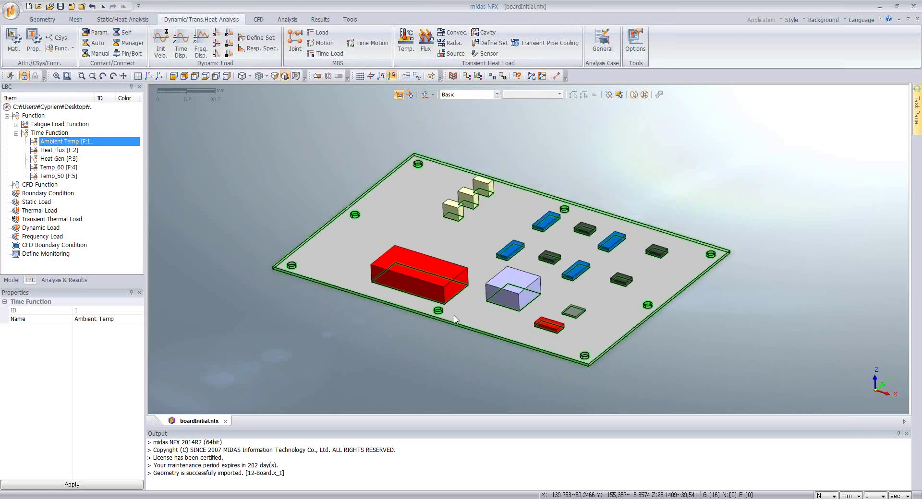
{"action": "scroll", "coordinate": [456, 321], "scroll_direction": "up", "scroll_amount": 3}
{"action": "middle_click_drag", "start_coordinate": [457, 327], "coordinate": [481, 262]}
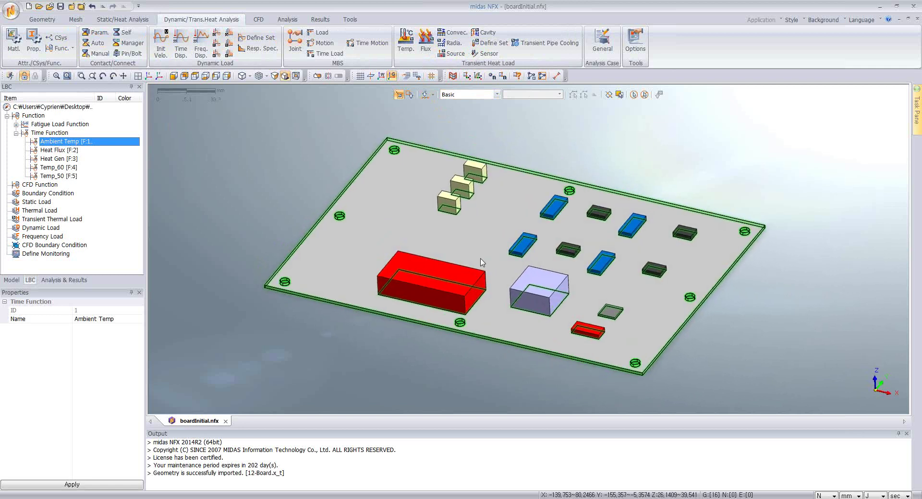
{"action": "left_click", "coordinate": [405, 41]}
{"action": "left_click_drag", "start_coordinate": [82, 91], "coordinate": [283, 134]}
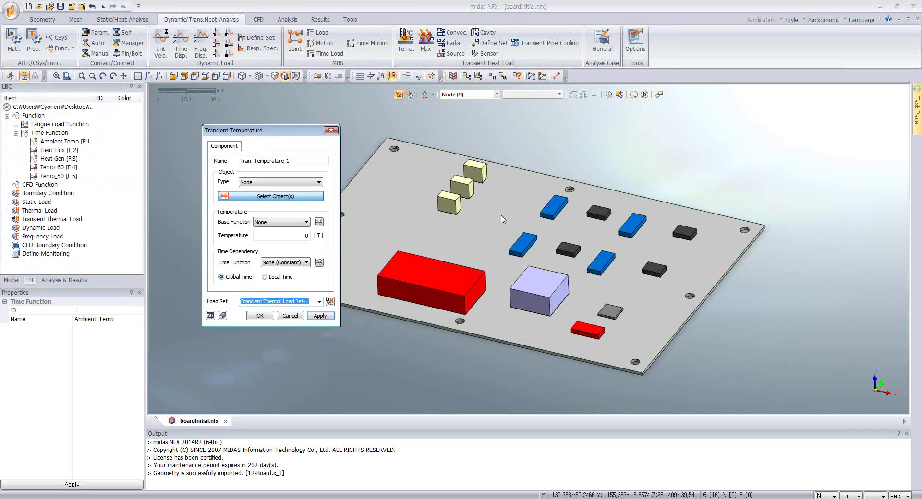
{"action": "left_click", "coordinate": [278, 182]}
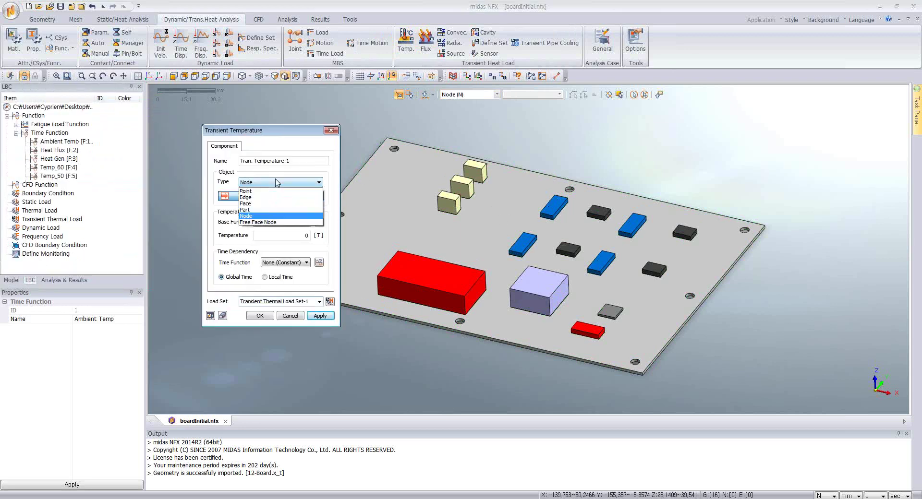
{"action": "left_click", "coordinate": [269, 210]}
{"action": "left_click", "coordinate": [554, 207]}
{"action": "left_click", "coordinate": [523, 244]}
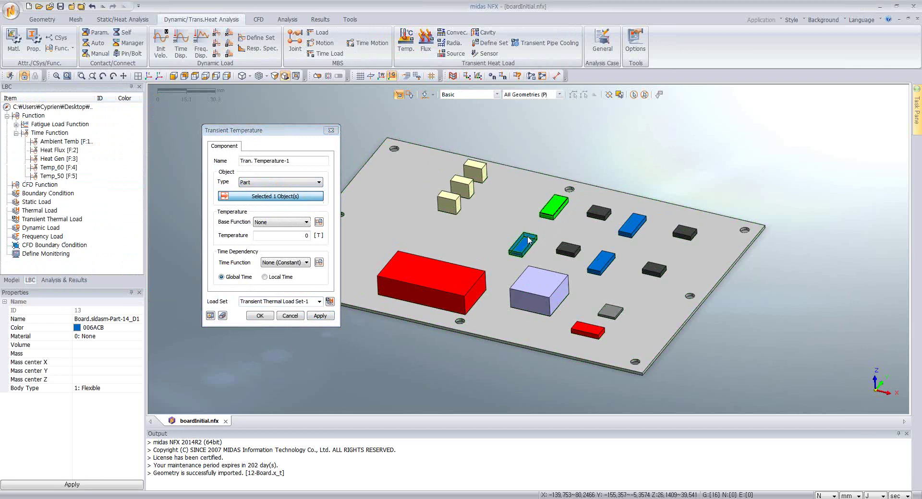
{"action": "left_click", "coordinate": [632, 224]}
{"action": "left_click", "coordinate": [601, 263]}
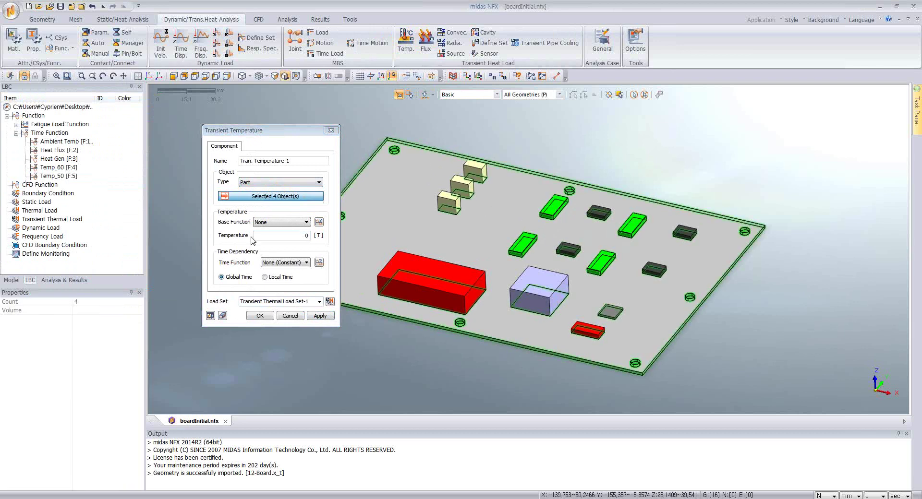
{"action": "left_click", "coordinate": [286, 262]}
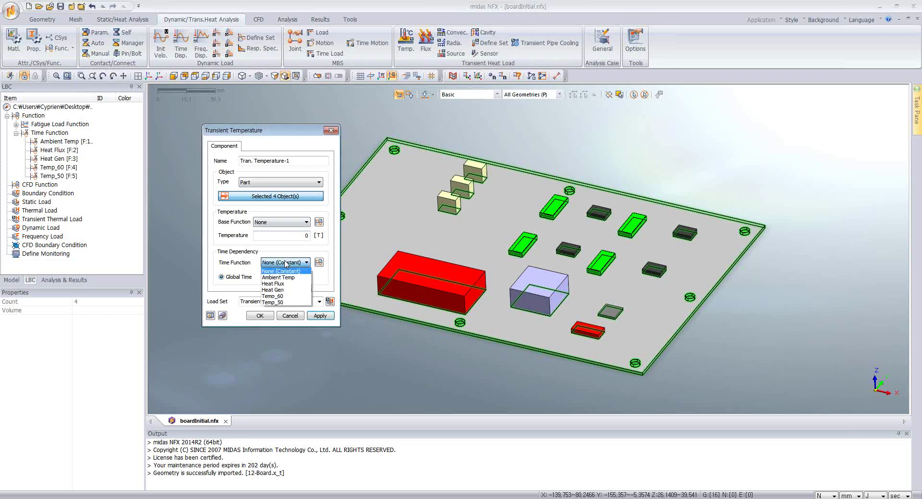
{"action": "left_click", "coordinate": [284, 302]}
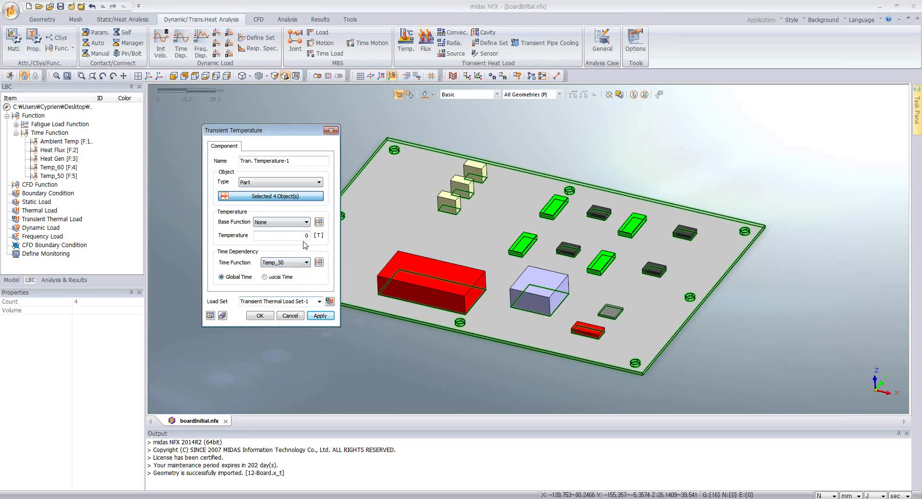
{"action": "double_click", "coordinate": [302, 235]}
{"action": "left_click", "coordinate": [319, 316]}
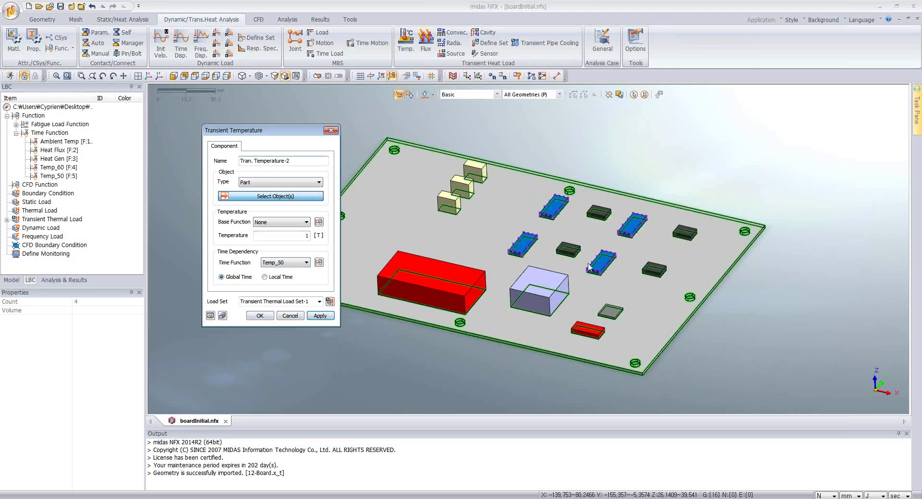
Apply a transient temperature of 1 with the Temp_60 time function to the four black parts, the grey chip and the small red part
{"action": "left_click", "coordinate": [599, 212]}
{"action": "left_click", "coordinate": [568, 249]}
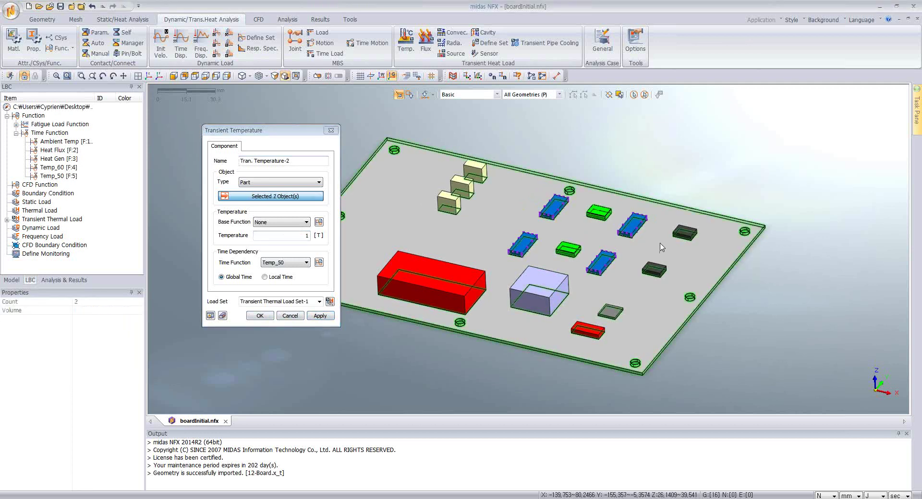
{"action": "left_click", "coordinate": [687, 235]}
{"action": "left_click", "coordinate": [654, 270]}
{"action": "left_click", "coordinate": [611, 312]}
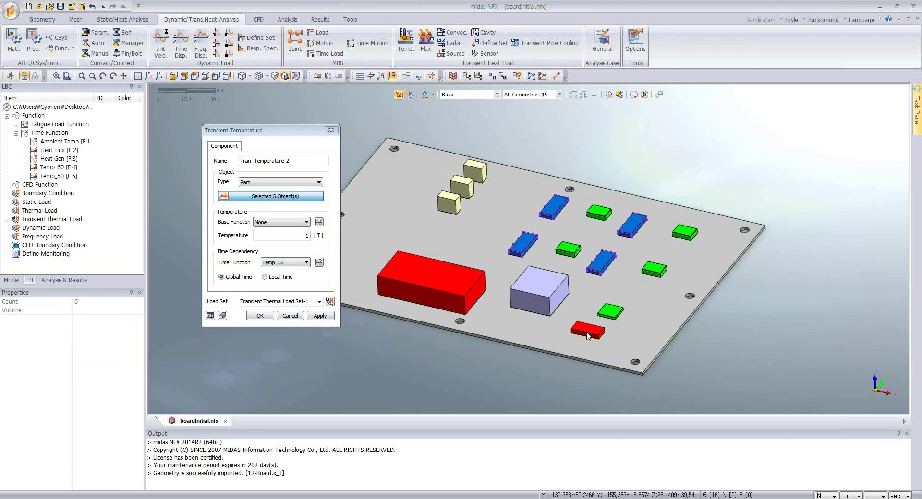
{"action": "left_click", "coordinate": [588, 331]}
{"action": "left_click", "coordinate": [306, 262]}
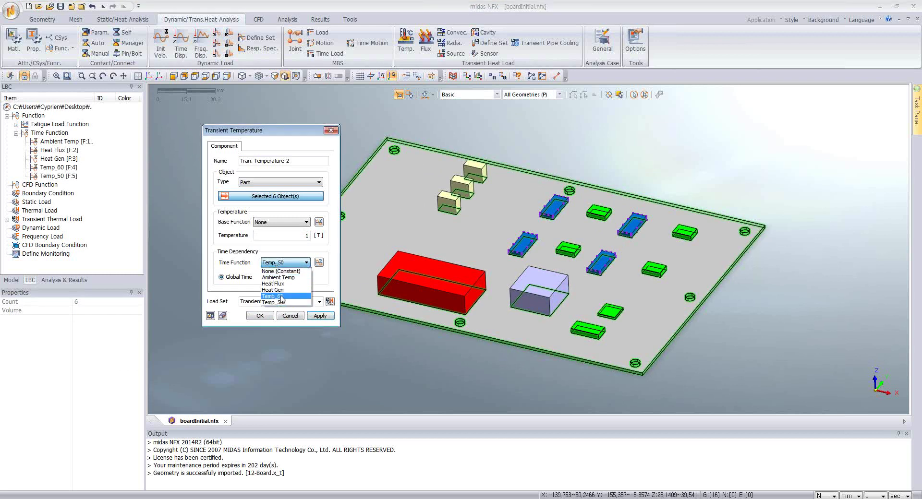
{"action": "left_click", "coordinate": [281, 297]}
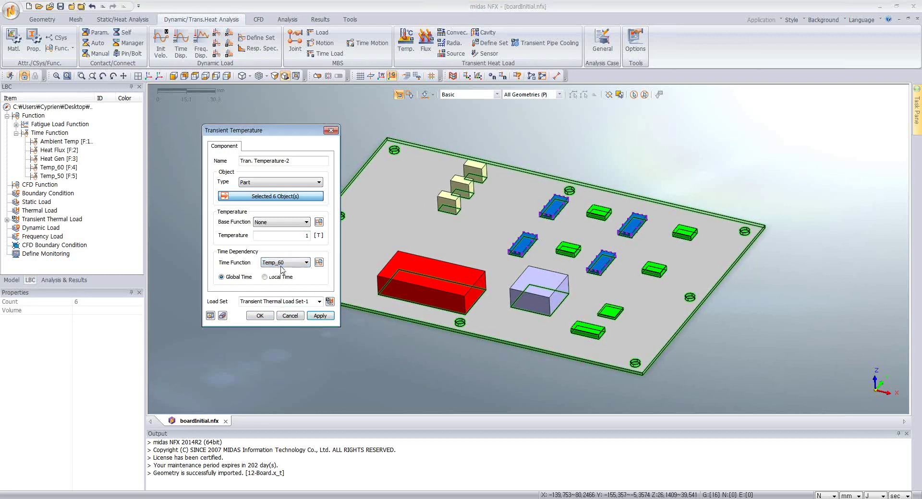
{"action": "left_click", "coordinate": [260, 316]}
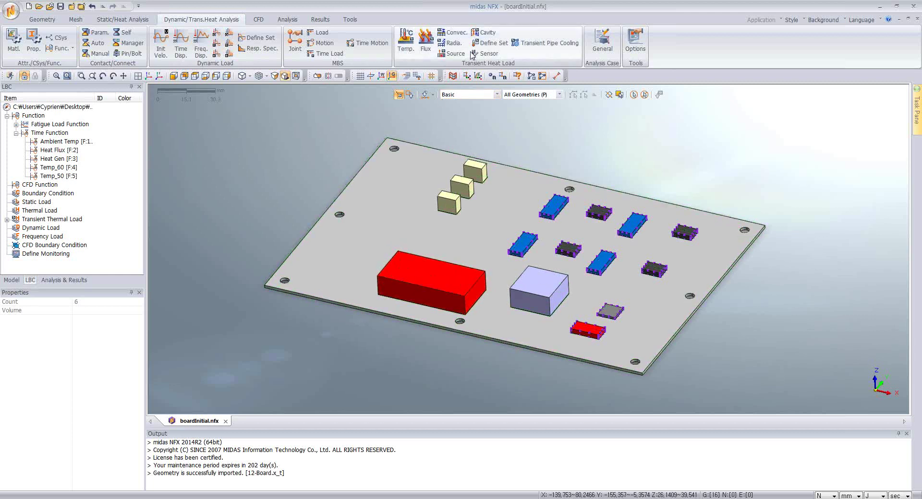
Apply a transient heat generation of 1 W/mm³ with the Heat Gen time function to the large red part
{"action": "left_click", "coordinate": [426, 44]}
{"action": "left_click", "coordinate": [461, 91]}
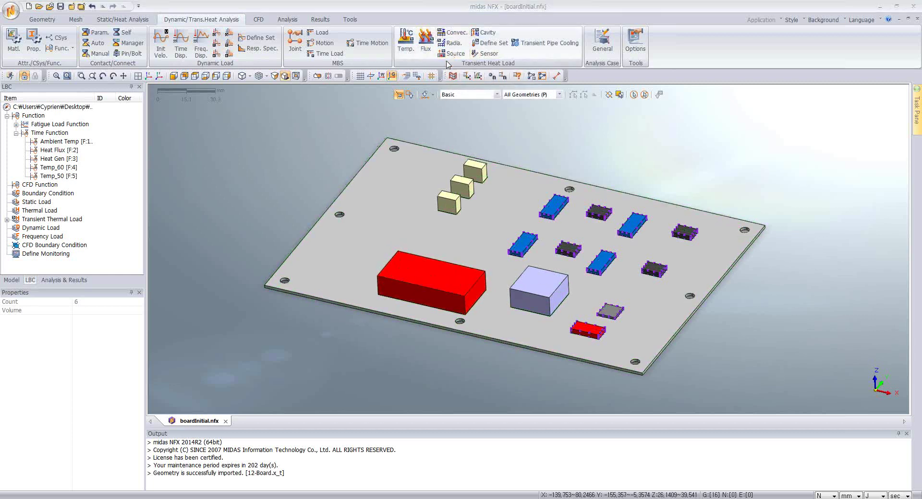
{"action": "left_click_drag", "start_coordinate": [92, 91], "coordinate": [215, 145]}
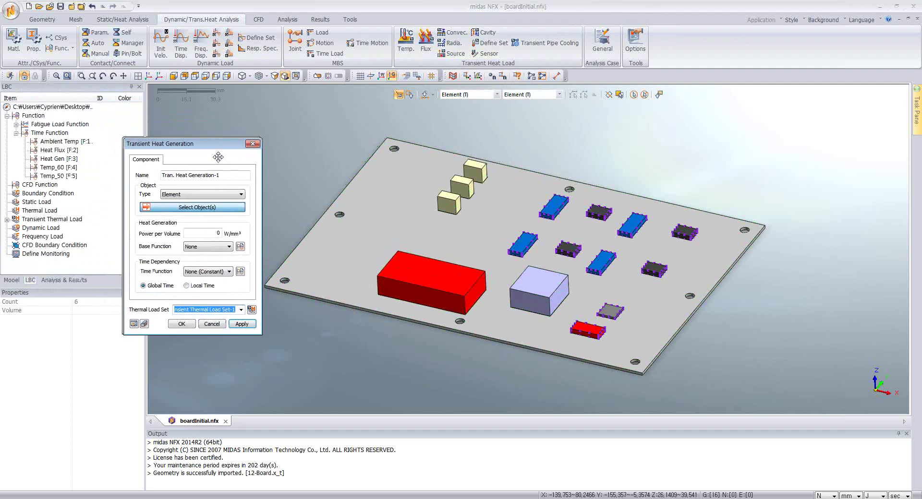
{"action": "left_click", "coordinate": [196, 194]}
{"action": "left_click", "coordinate": [173, 240]}
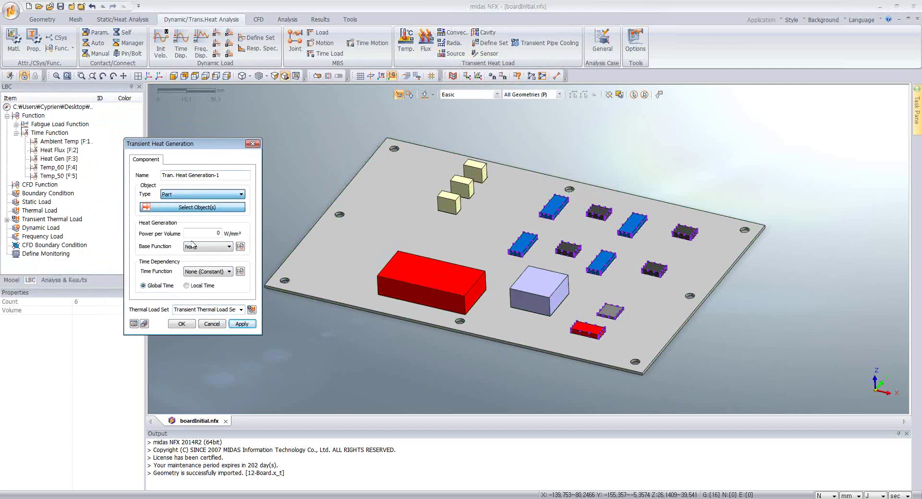
{"action": "left_click", "coordinate": [431, 287]}
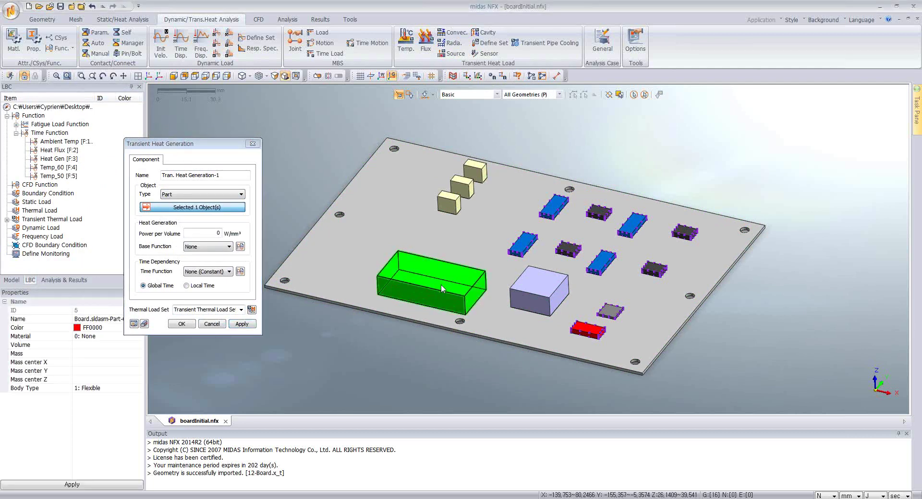
{"action": "left_click", "coordinate": [211, 233]}
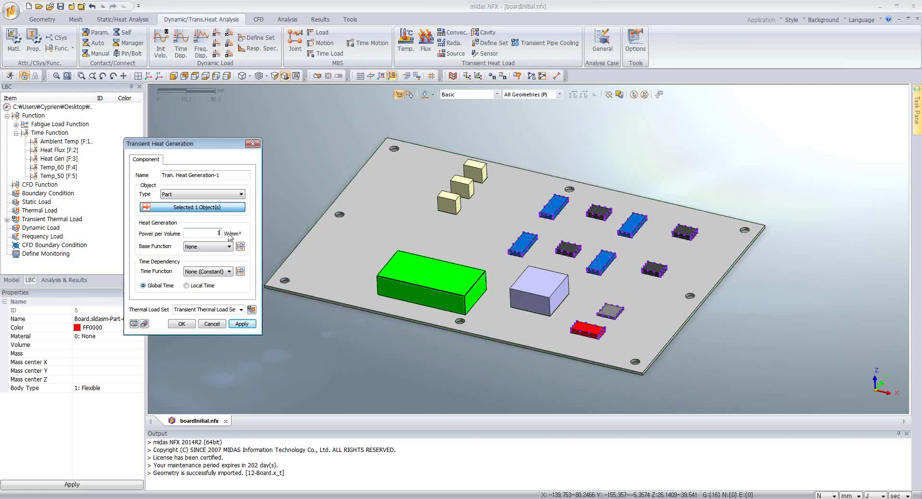
{"action": "left_click", "coordinate": [206, 272]}
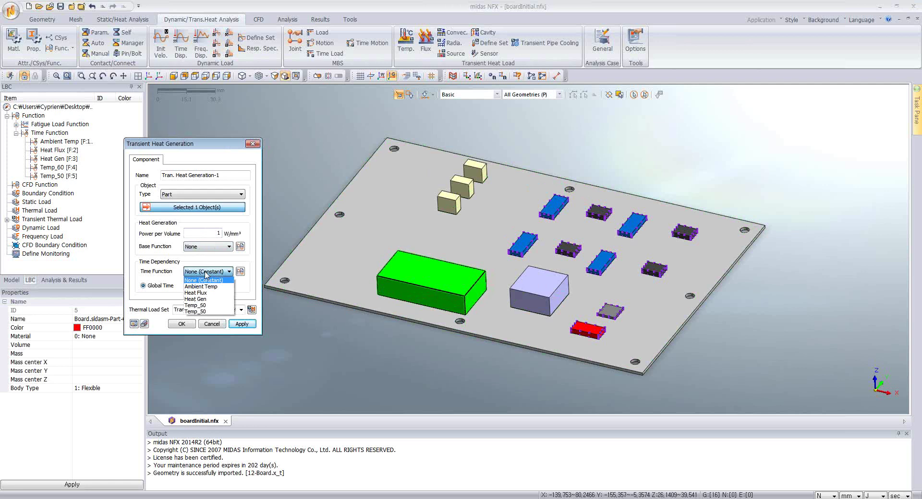
{"action": "left_click", "coordinate": [207, 299]}
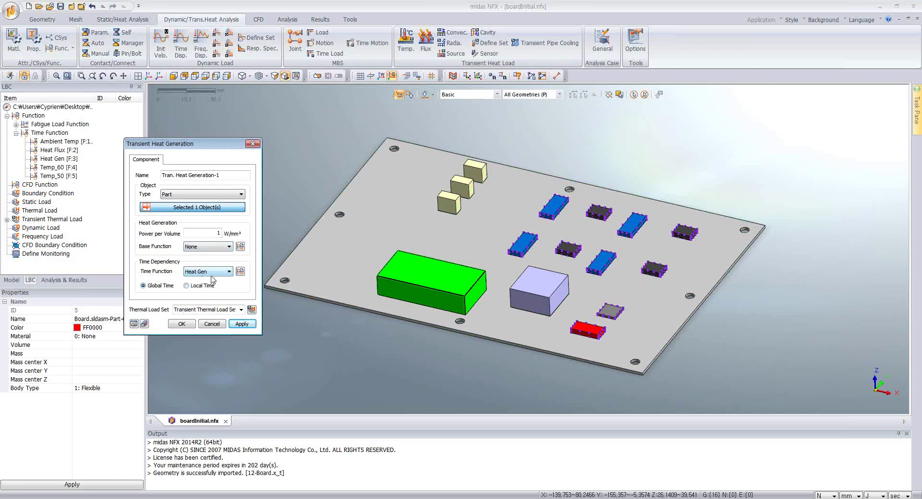
{"action": "left_click", "coordinate": [183, 324]}
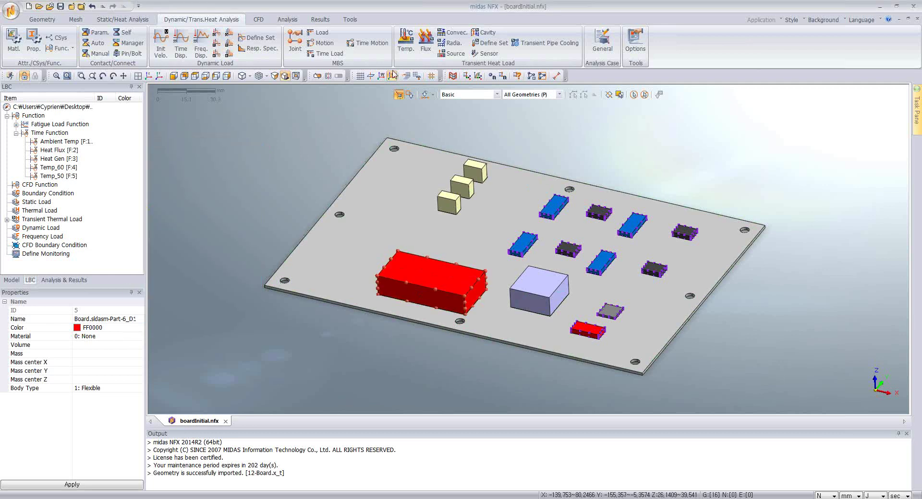
Apply a transient heat flux with the Heat Flux time function to the top faces of the three beige parts and the lavender block
{"action": "left_click", "coordinate": [426, 43]}
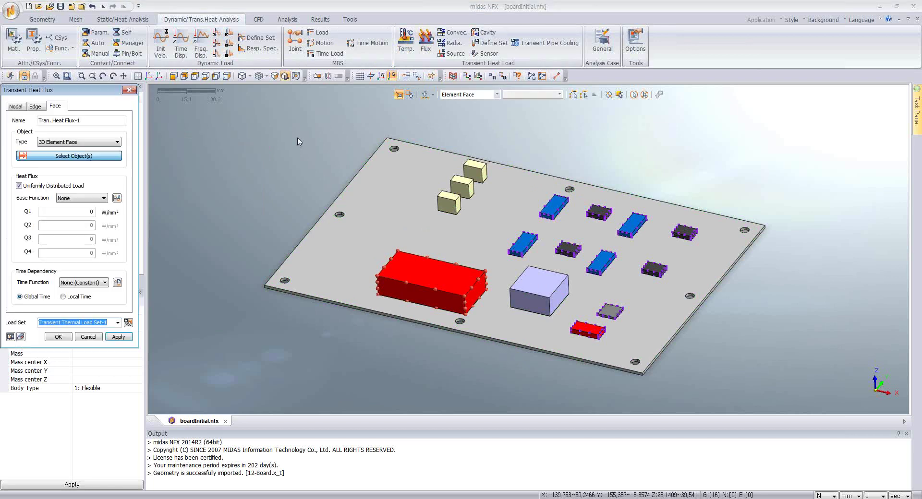
{"action": "left_click_drag", "start_coordinate": [98, 105], "coordinate": [249, 126]}
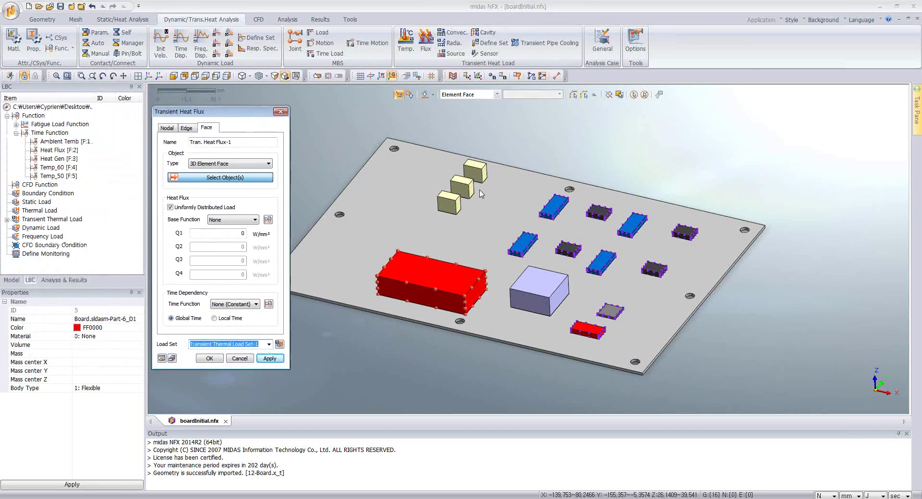
{"action": "left_click", "coordinate": [238, 165]}
{"action": "left_click", "coordinate": [233, 172]}
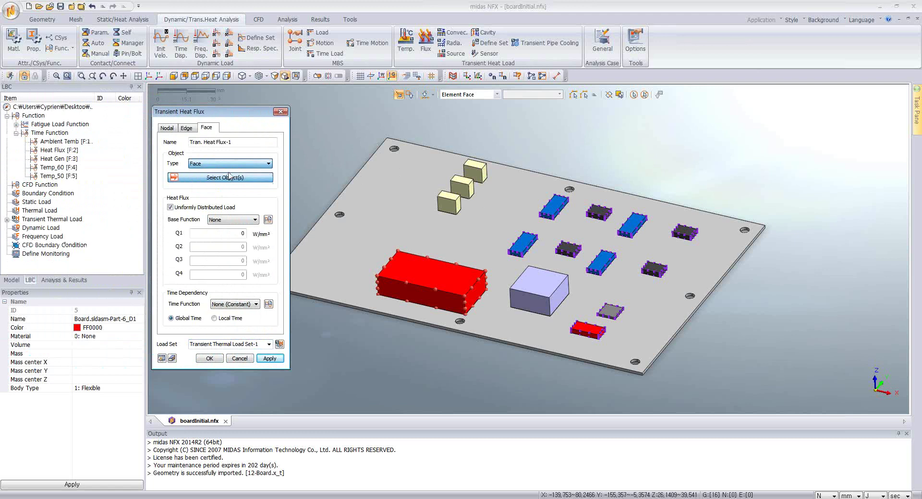
{"action": "left_click", "coordinate": [476, 168]}
{"action": "left_click", "coordinate": [461, 182]}
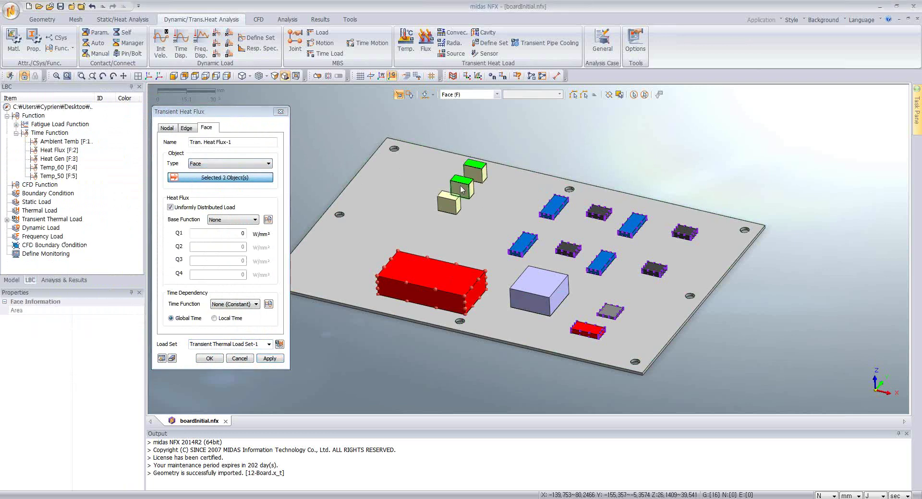
{"action": "left_click", "coordinate": [448, 197]}
{"action": "left_click", "coordinate": [539, 284]}
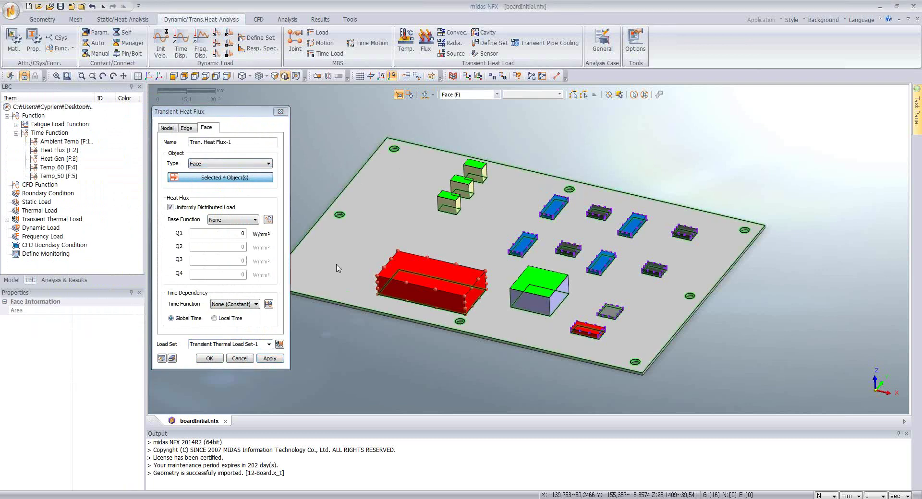
{"action": "left_click", "coordinate": [240, 234]}
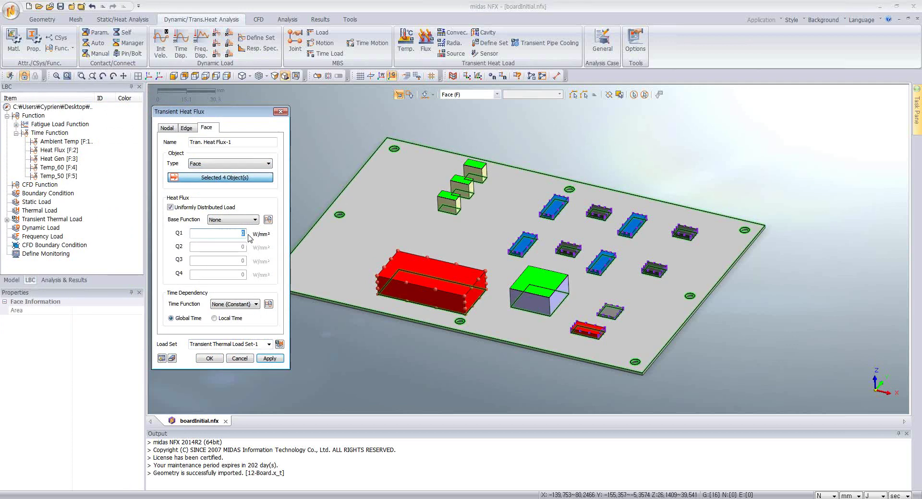
{"action": "left_click", "coordinate": [224, 304]}
{"action": "left_click", "coordinate": [222, 325]}
{"action": "left_click", "coordinate": [211, 359]}
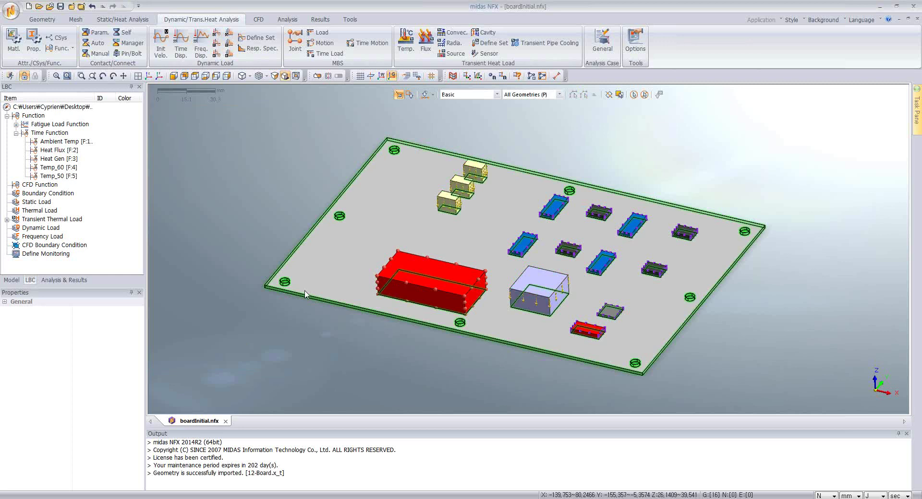
Select the exposed faces of the board and all components, including the underside, for a transient face convection using front selection only
{"action": "left_click", "coordinate": [452, 35]}
{"action": "left_click_drag", "start_coordinate": [96, 89], "coordinate": [163, 113]}
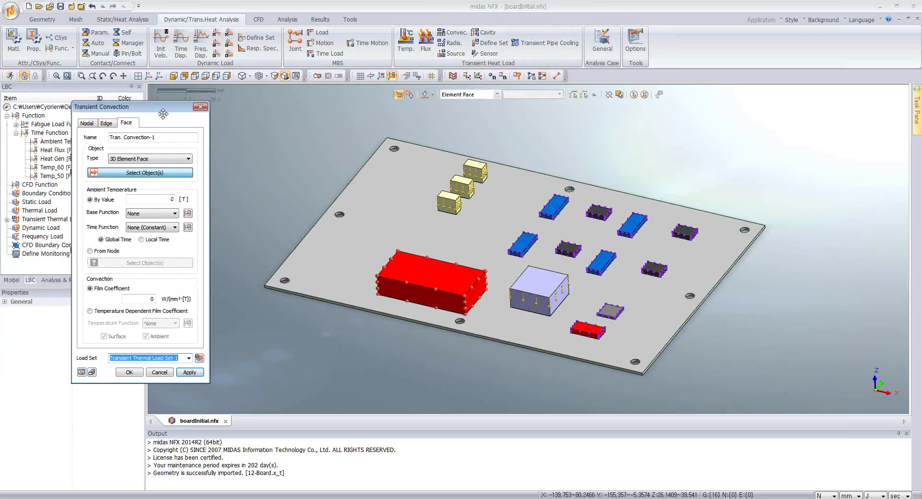
{"action": "left_click", "coordinate": [162, 159]}
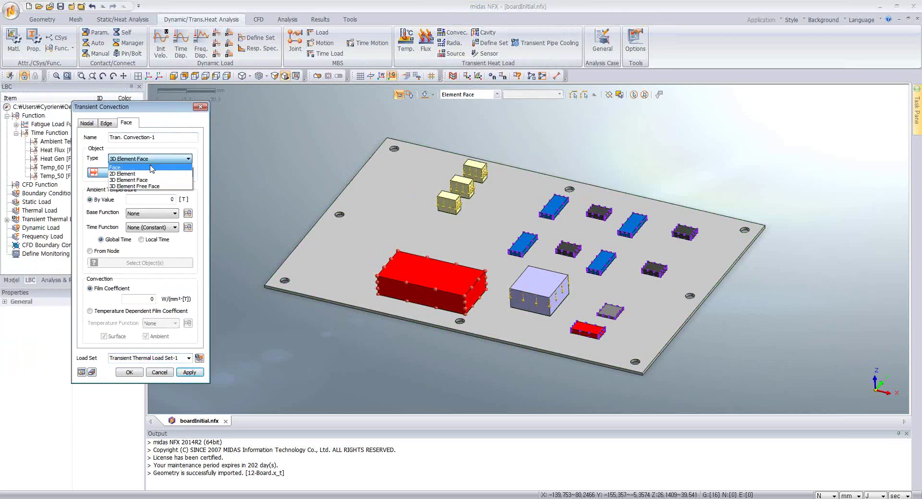
{"action": "left_click", "coordinate": [150, 169]}
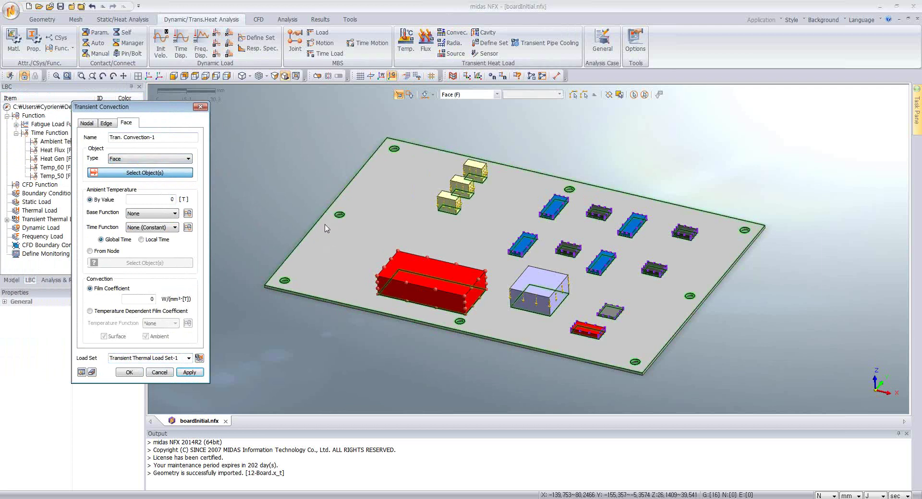
{"action": "middle_click_drag", "start_coordinate": [325, 226], "coordinate": [339, 233]}
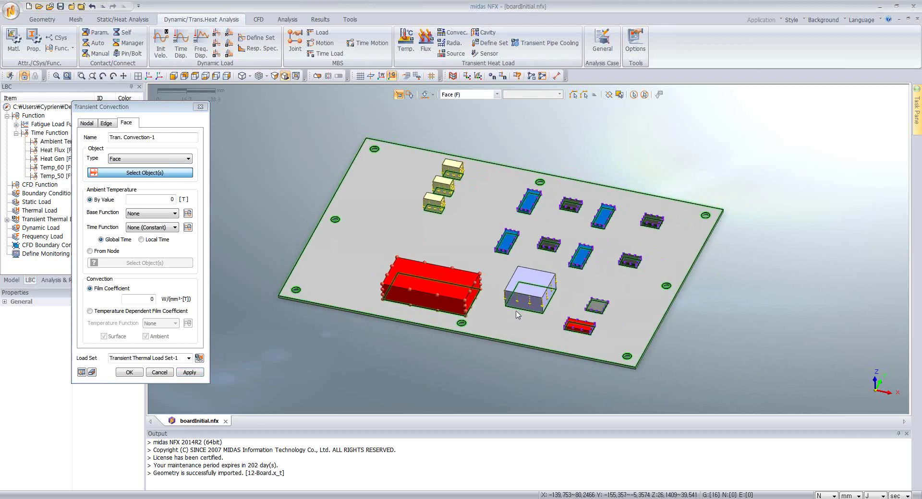
{"action": "middle_click_drag", "start_coordinate": [303, 239], "coordinate": [335, 239]}
{"action": "scroll", "coordinate": [398, 243], "scroll_direction": "up", "scroll_amount": 2}
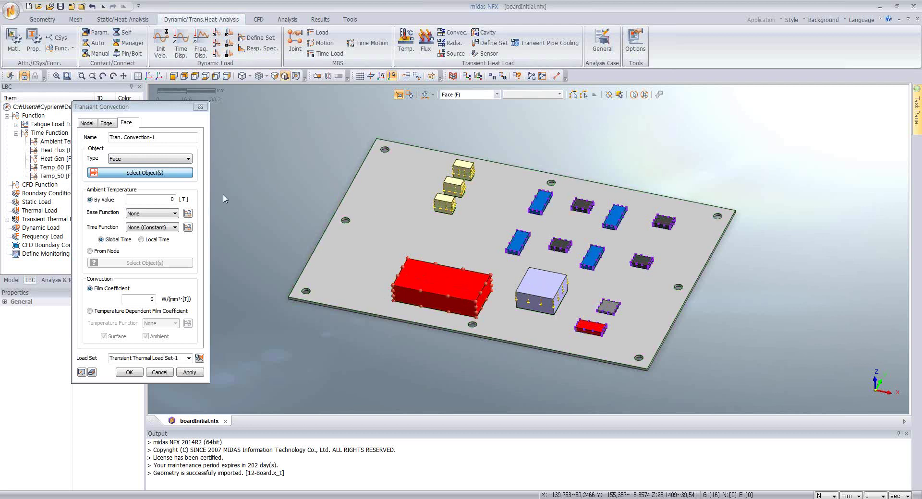
{"action": "middle_click_drag", "start_coordinate": [252, 190], "coordinate": [264, 195]}
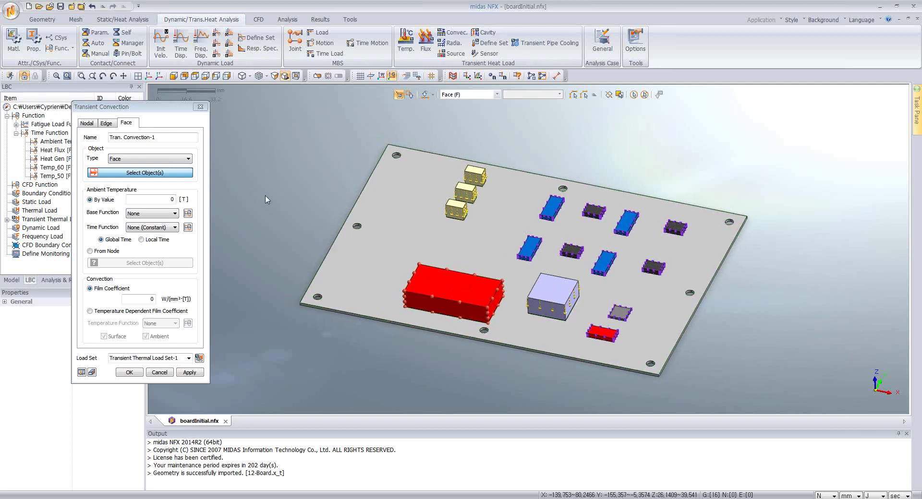
{"action": "left_click", "coordinate": [619, 95]}
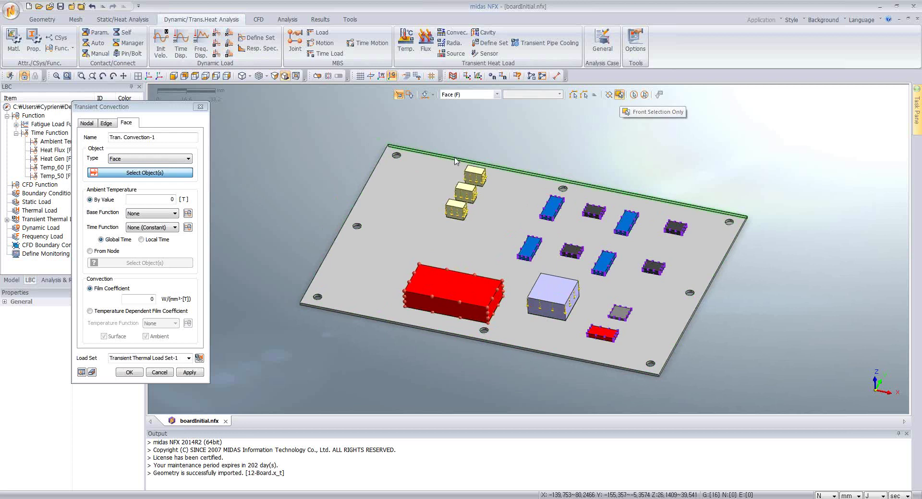
{"action": "left_click_drag", "start_coordinate": [254, 115], "coordinate": [526, 369]}
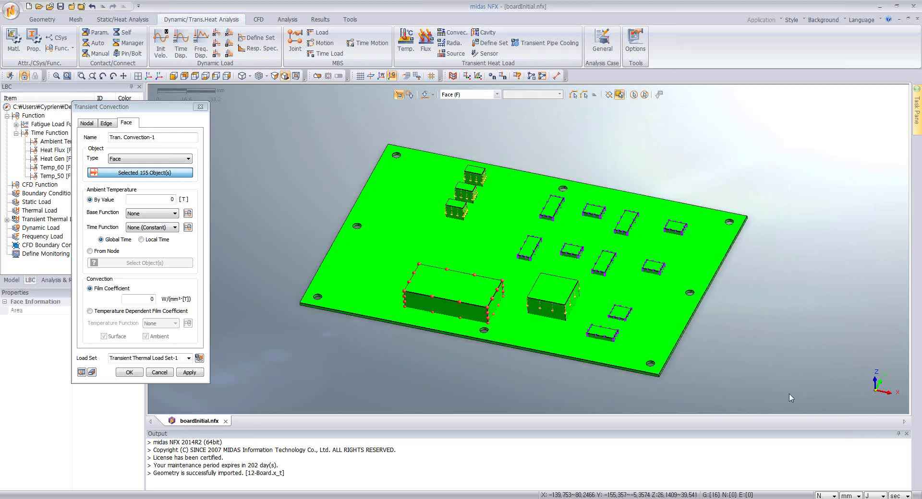
{"action": "middle_click_drag", "start_coordinate": [400, 257], "coordinate": [360, 142]}
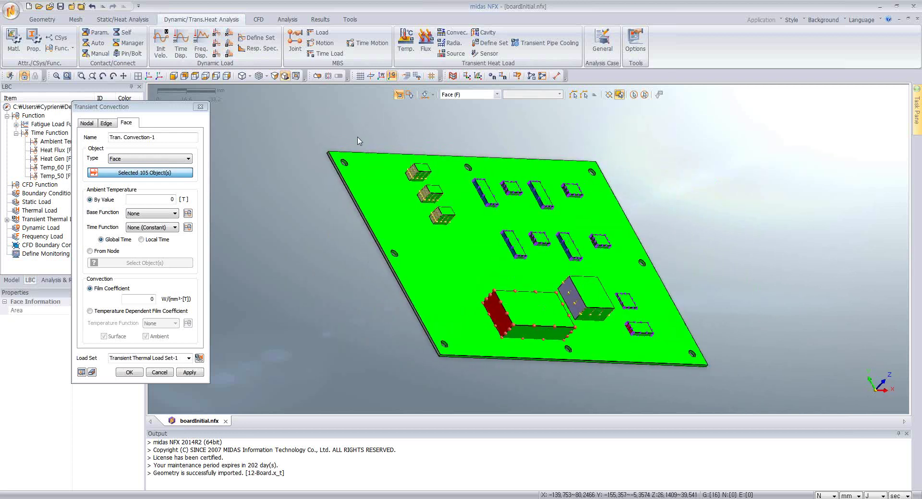
{"action": "left_click_drag", "start_coordinate": [278, 102], "coordinate": [707, 414]}
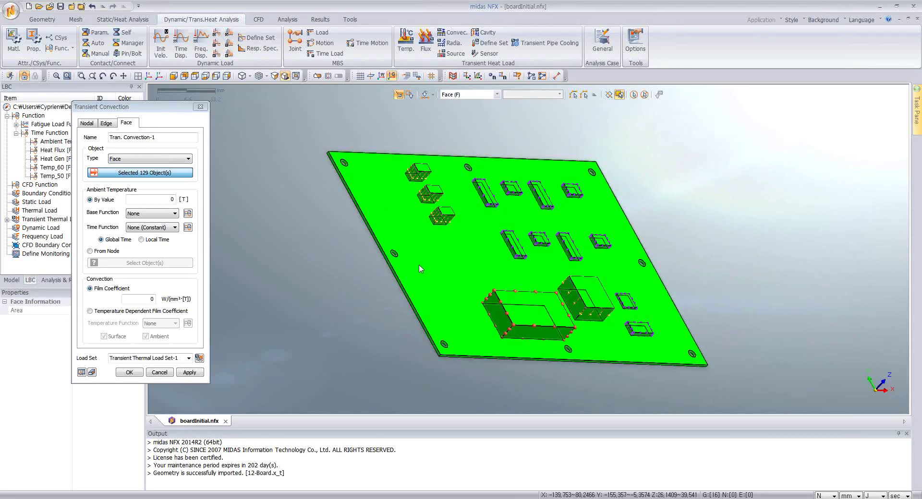
{"action": "middle_click_drag", "start_coordinate": [419, 269], "coordinate": [431, 209]}
{"action": "middle_click_drag", "start_coordinate": [399, 112], "coordinate": [423, 288]}
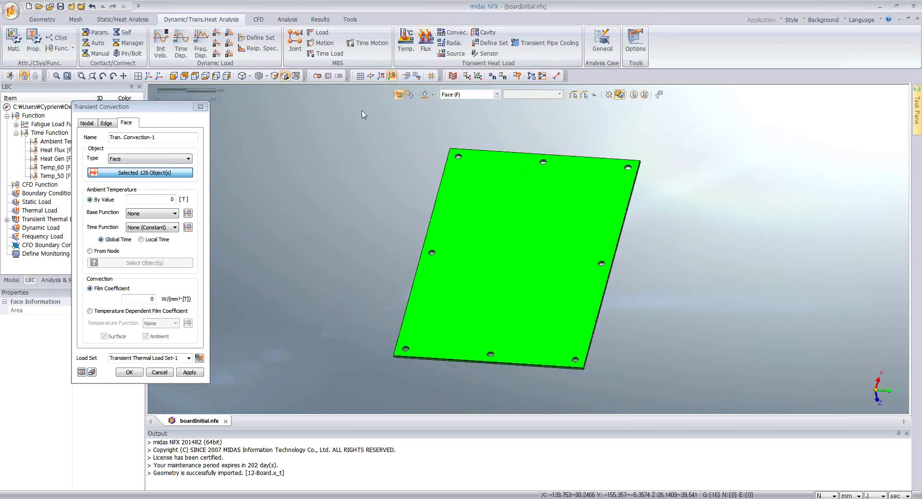
{"action": "left_click_drag", "start_coordinate": [293, 126], "coordinate": [711, 406]}
{"action": "middle_click_drag", "start_coordinate": [691, 199], "coordinate": [468, 283]}
{"action": "scroll", "coordinate": [583, 348], "scroll_direction": "up", "scroll_amount": 2}
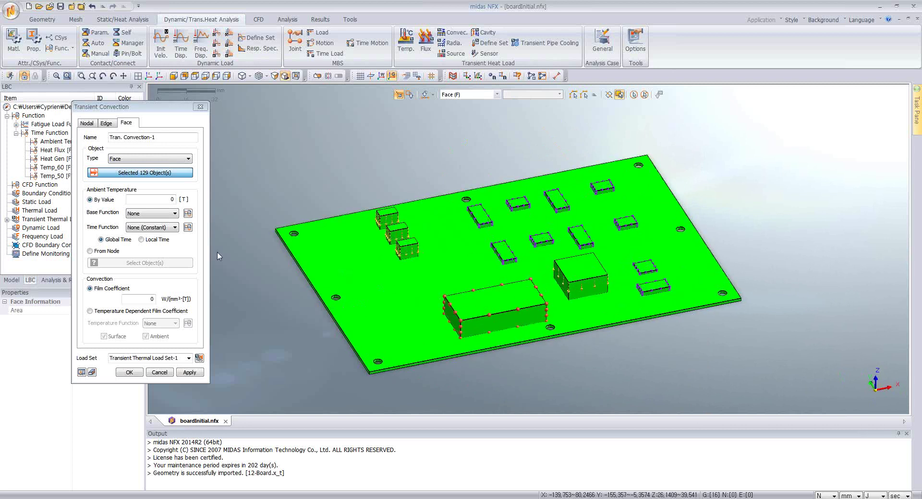
Set the convection's ambient temperature to 1 with the Ambient Temp time function and its film coefficient to 2e-5, and create the load
{"action": "left_click", "coordinate": [163, 200]}
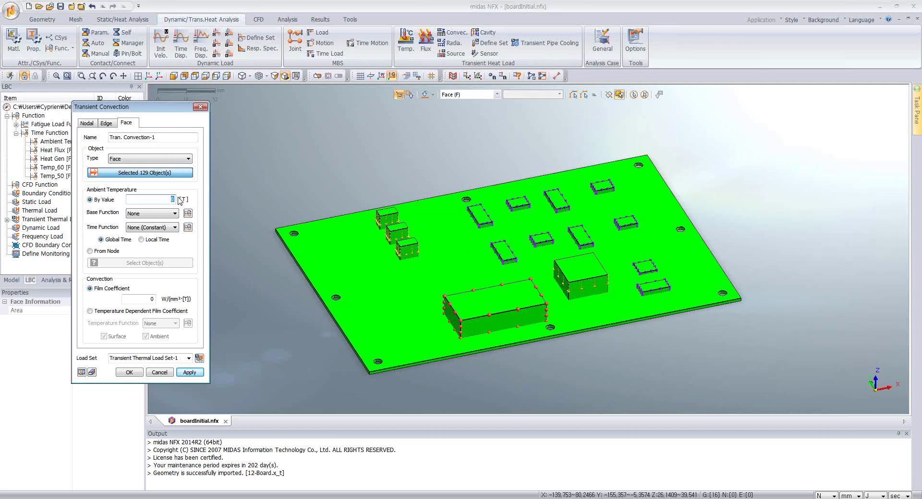
{"action": "type", "text": "1"}
{"action": "left_click", "coordinate": [163, 225]}
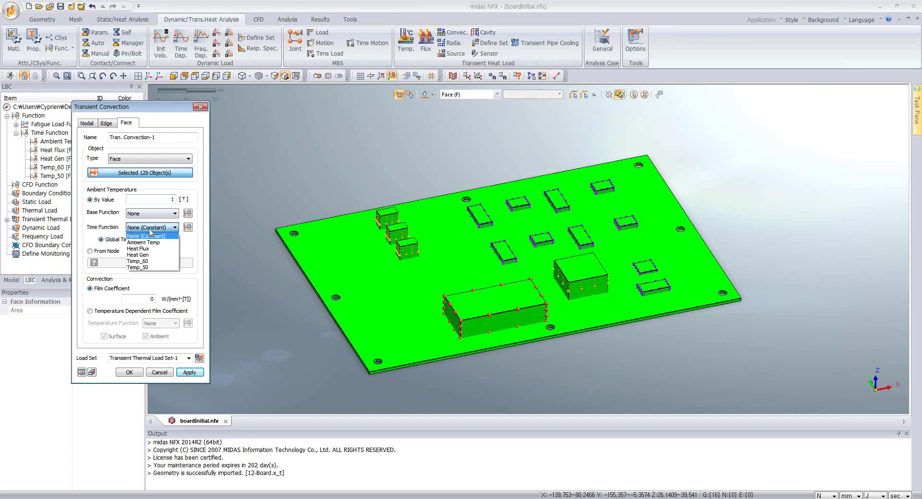
{"action": "left_click", "coordinate": [157, 245]}
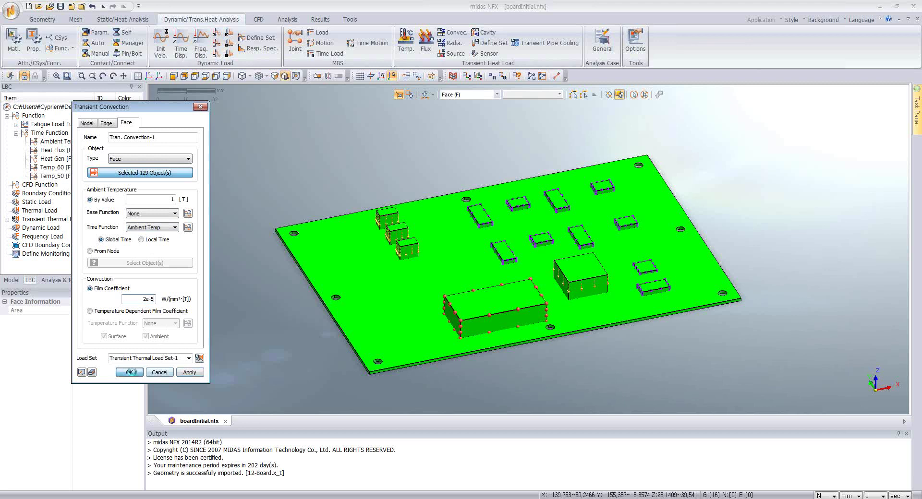
{"action": "left_click", "coordinate": [129, 373]}
Hide all load labels on the circuit board model
{"action": "middle_click_drag", "start_coordinate": [653, 374], "coordinate": [615, 368]}
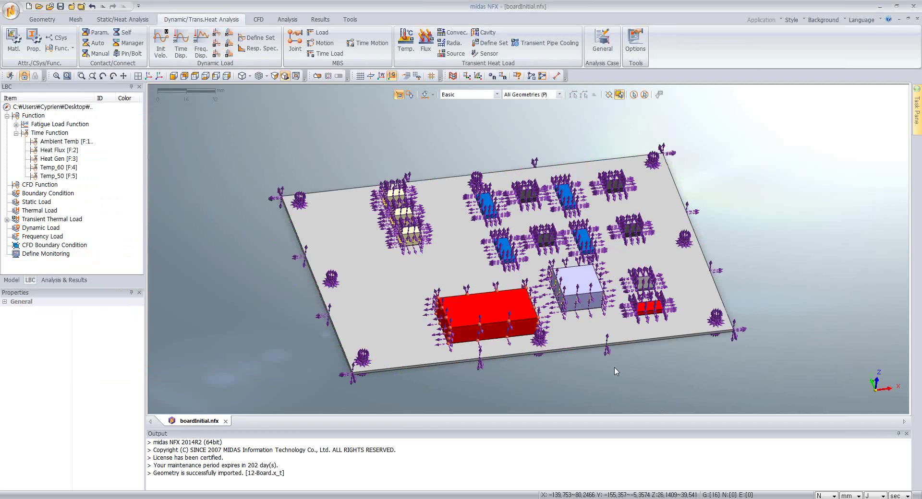
{"action": "middle_click_drag", "start_coordinate": [616, 371], "coordinate": [413, 320]}
{"action": "right_click", "coordinate": [250, 279]}
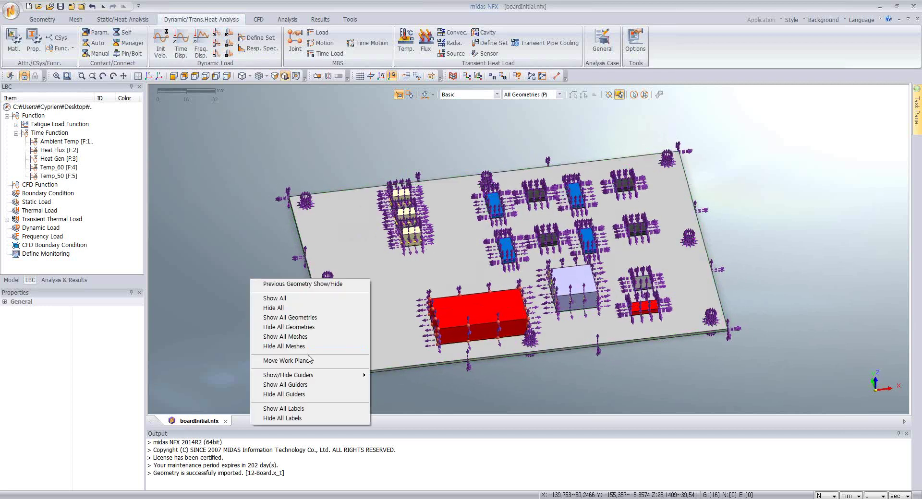
{"action": "left_click", "coordinate": [303, 419]}
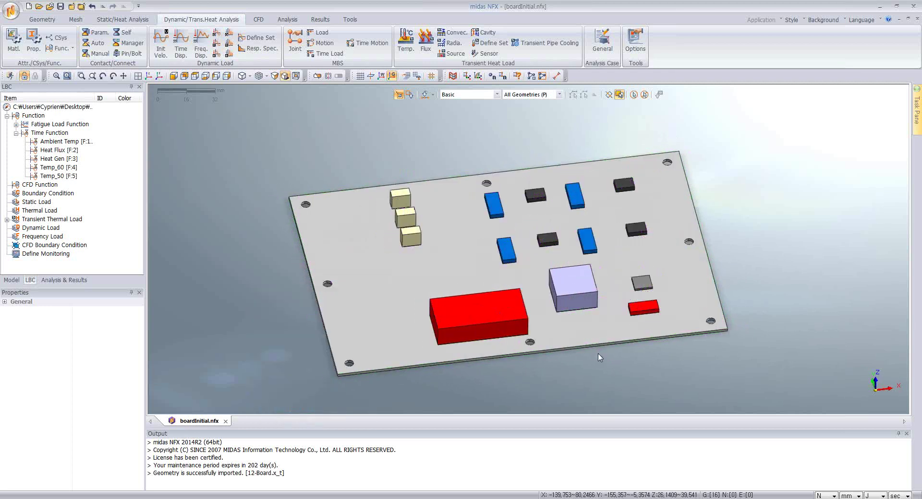
{"action": "middle_click_drag", "start_coordinate": [597, 354], "coordinate": [562, 243]}
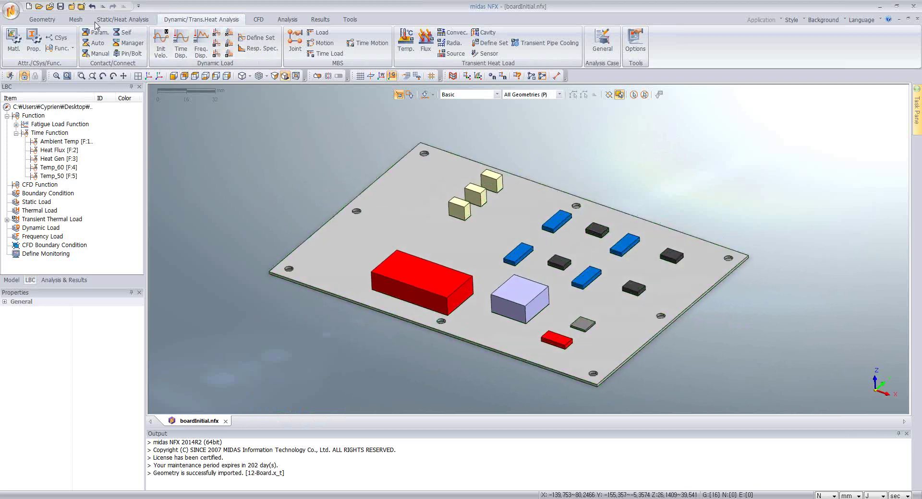
Mesh the 15 component solids with the Hybrid Mesher at an automatic size of 3.99, assigning the Component property
{"action": "left_click", "coordinate": [76, 19]}
{"action": "left_click", "coordinate": [172, 45]}
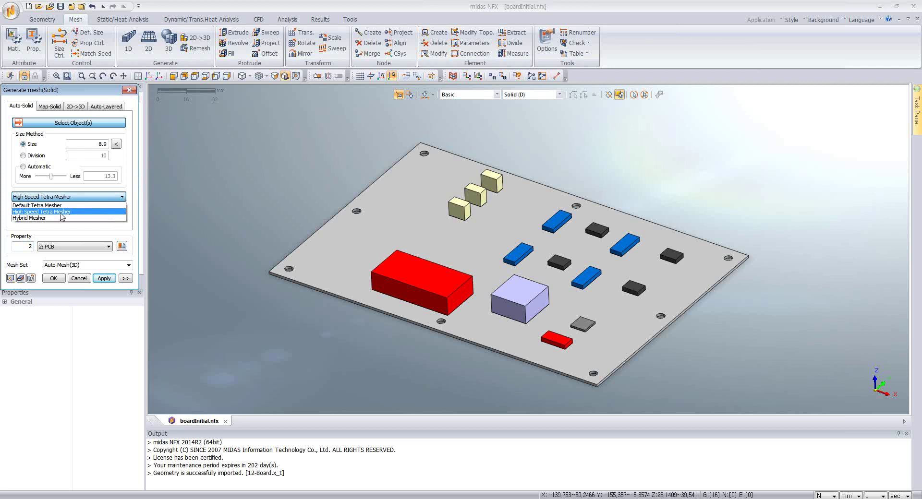
{"action": "left_click", "coordinate": [29, 217]}
{"action": "left_click", "coordinate": [23, 166]}
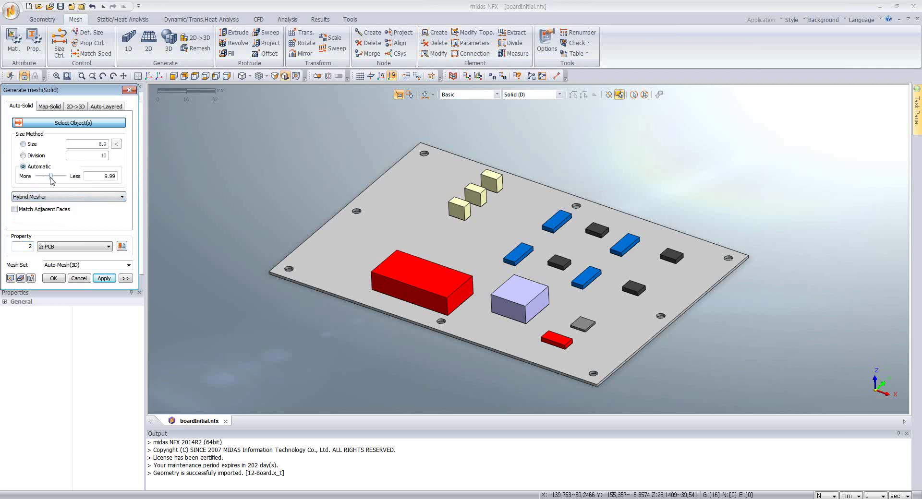
{"action": "left_click_drag", "start_coordinate": [51, 176], "coordinate": [41, 176]}
{"action": "left_click_drag", "start_coordinate": [251, 109], "coordinate": [736, 416]}
{"action": "scroll", "coordinate": [331, 192], "scroll_direction": "up", "scroll_amount": 2}
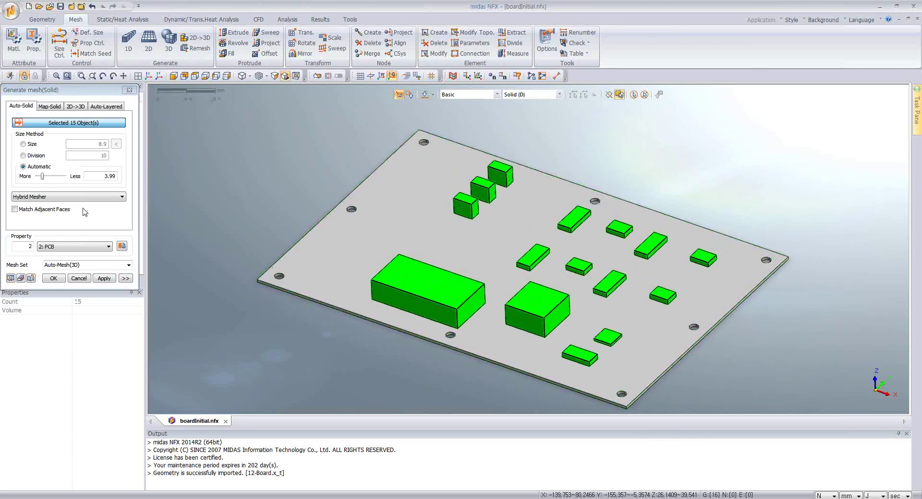
{"action": "left_click", "coordinate": [67, 246]}
{"action": "left_click", "coordinate": [63, 253]}
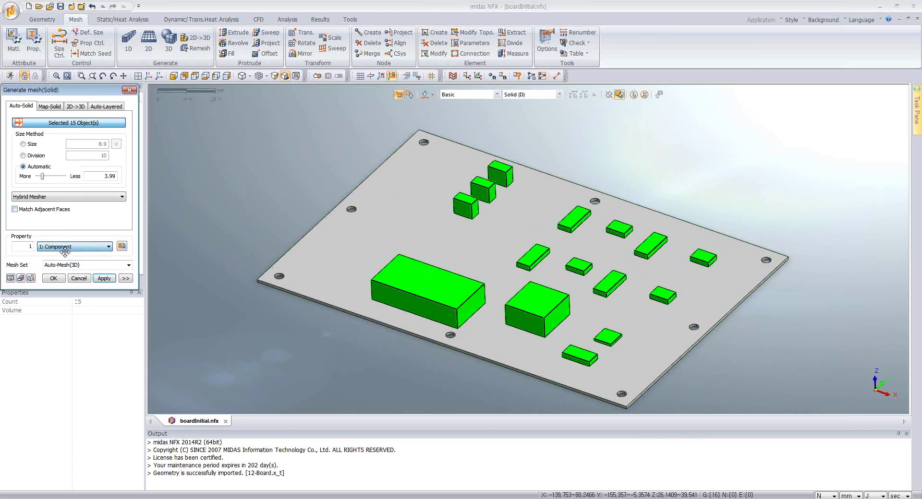
{"action": "left_click", "coordinate": [105, 278]}
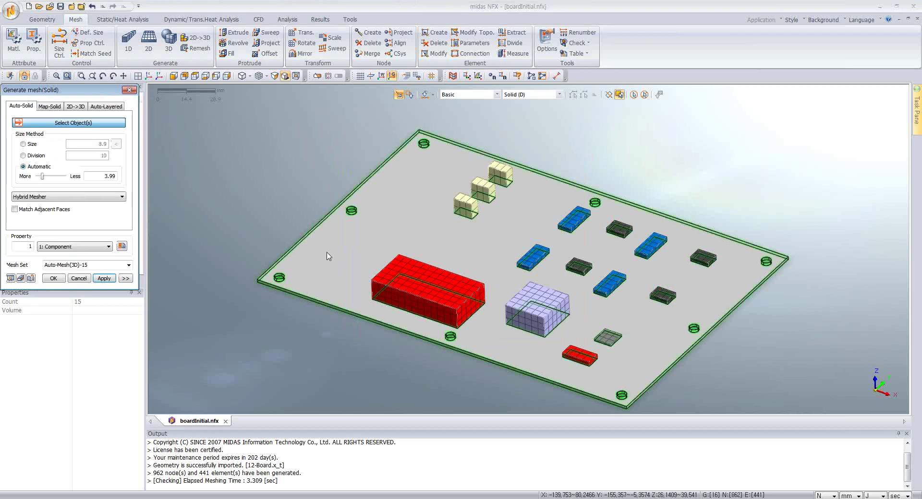
Mesh the main board solid with the Hybrid Mesher at automatic size 3.99, assigning the PCB property
{"action": "left_click", "coordinate": [328, 258]}
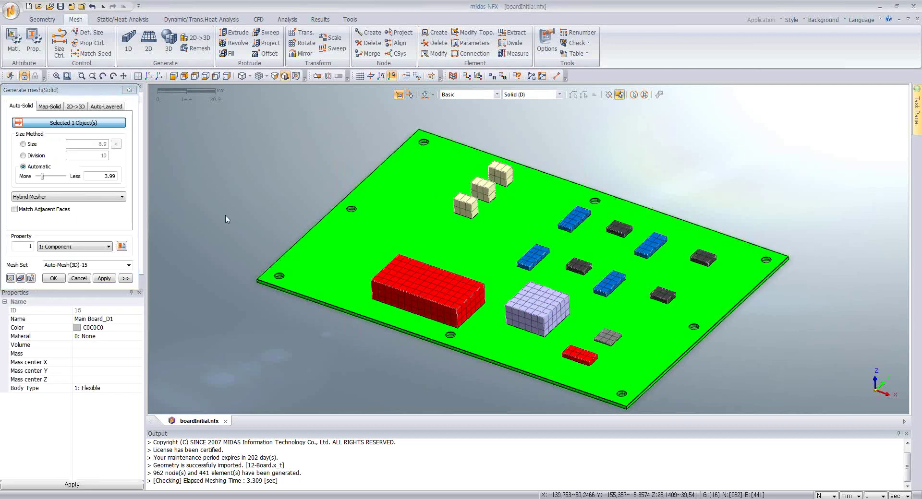
{"action": "left_click", "coordinate": [80, 247]}
{"action": "left_click", "coordinate": [72, 256]}
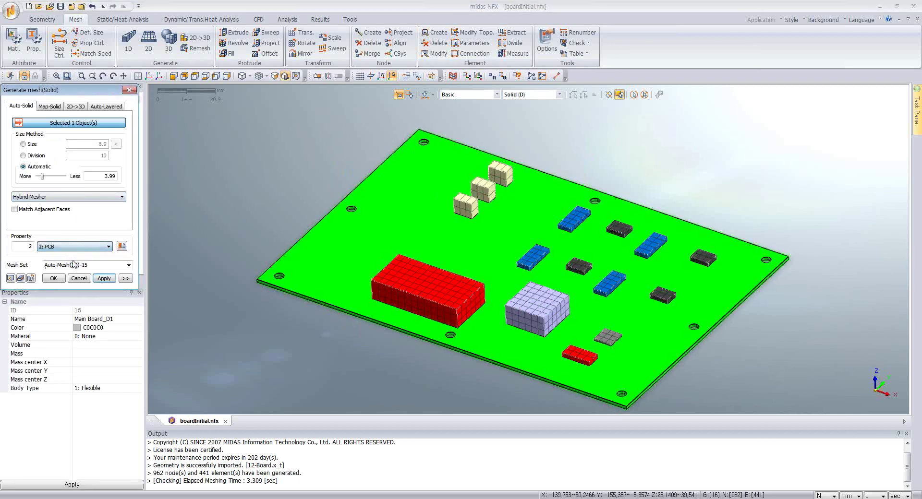
{"action": "left_click", "coordinate": [54, 279]}
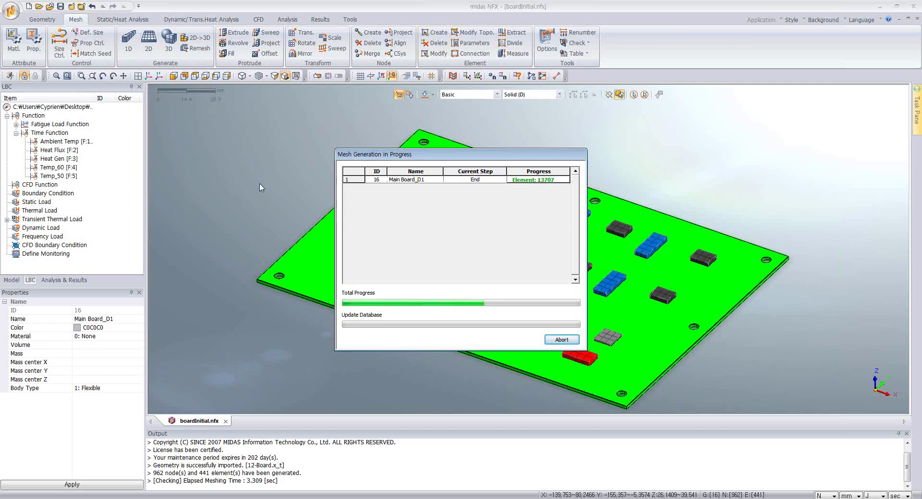
{"action": "key", "text": "p"}
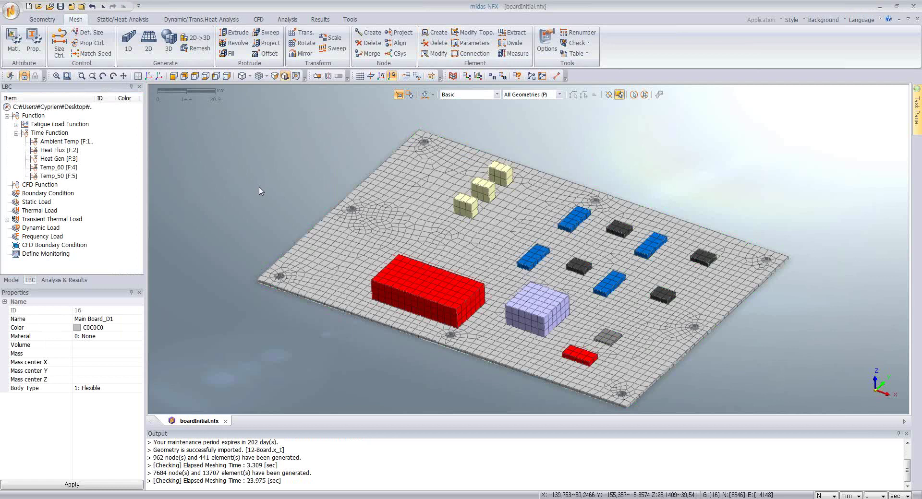
{"action": "middle_click_drag", "start_coordinate": [259, 191], "coordinate": [294, 335]}
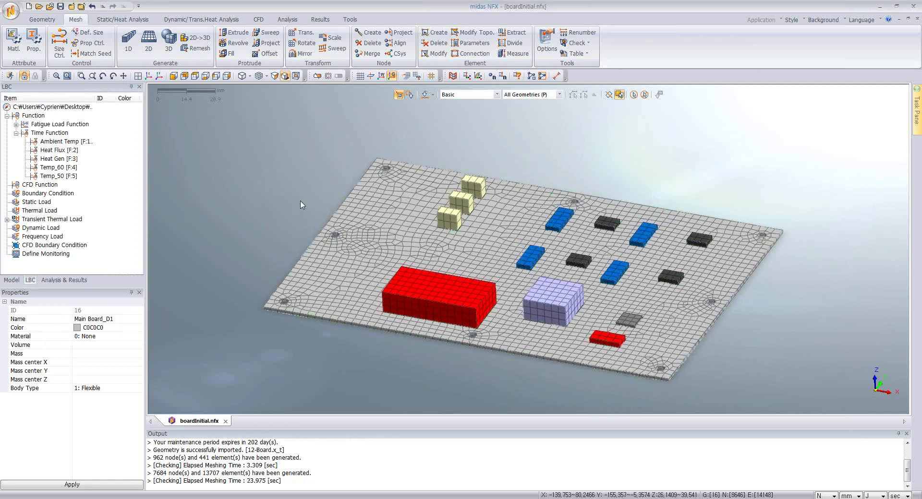
{"action": "middle_click_drag", "start_coordinate": [301, 205], "coordinate": [475, 288]}
{"action": "scroll", "coordinate": [303, 139], "scroll_direction": "down", "scroll_amount": 2}
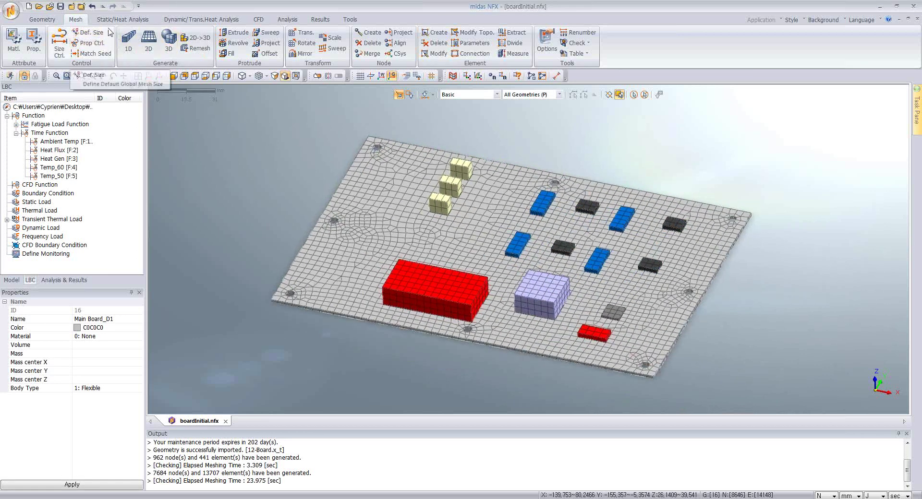
Create automatic welded surface-to-surface contacts between all 16 mesh sets with a searching distance of 0.01 mm
{"action": "left_click", "coordinate": [122, 19]}
{"action": "left_click", "coordinate": [98, 44]}
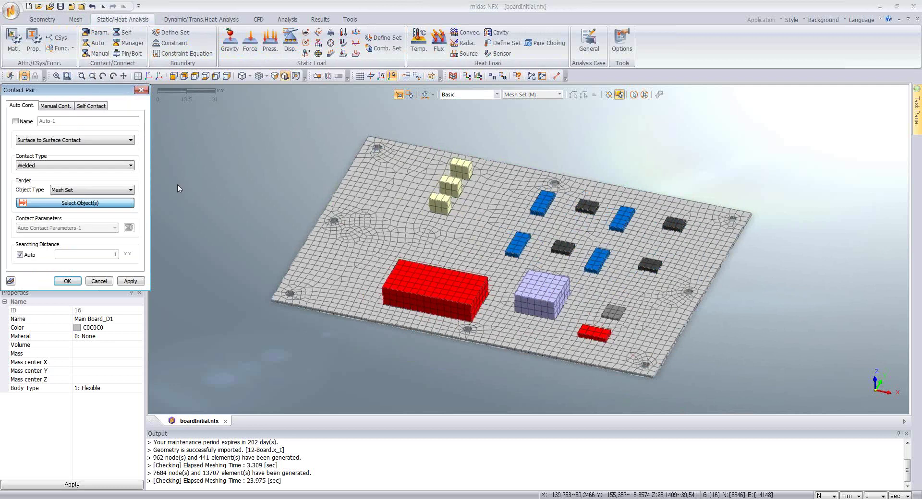
{"action": "left_click", "coordinate": [644, 94]}
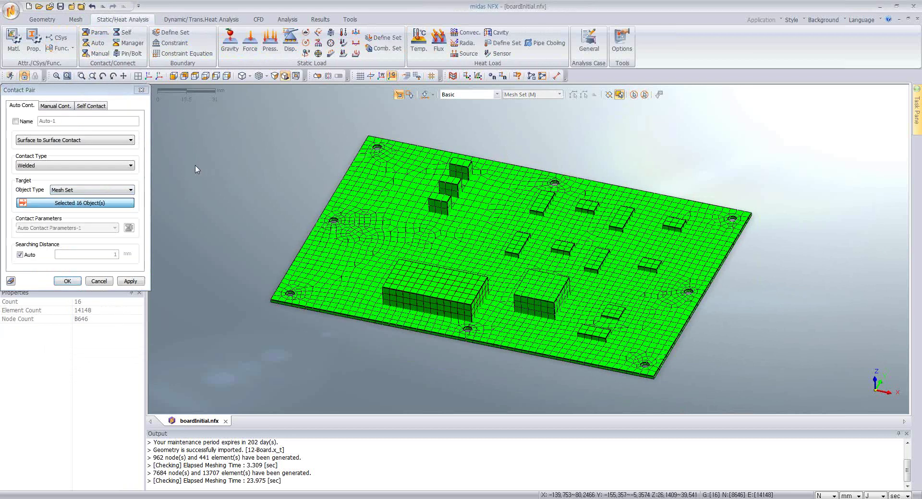
{"action": "left_click", "coordinate": [19, 255]}
{"action": "left_click_drag", "start_coordinate": [103, 255], "coordinate": [129, 255]}
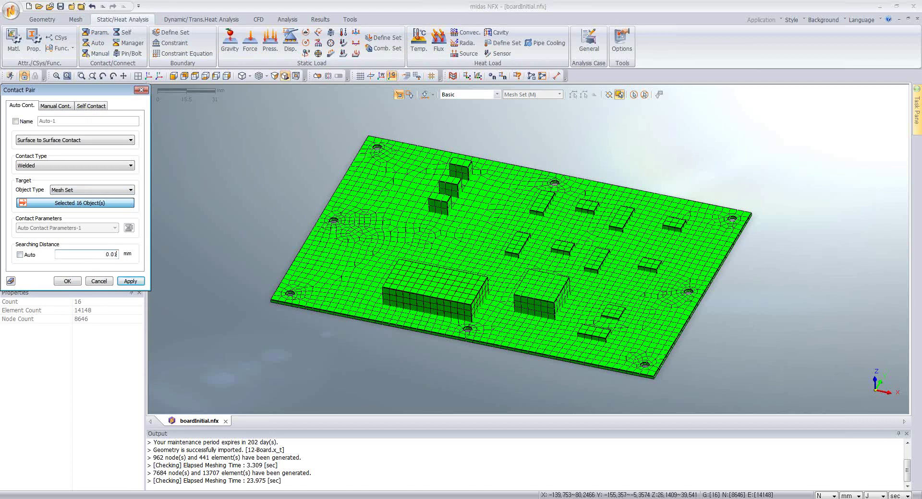
{"action": "type", "text": "0.01"}
{"action": "left_click", "coordinate": [67, 281]}
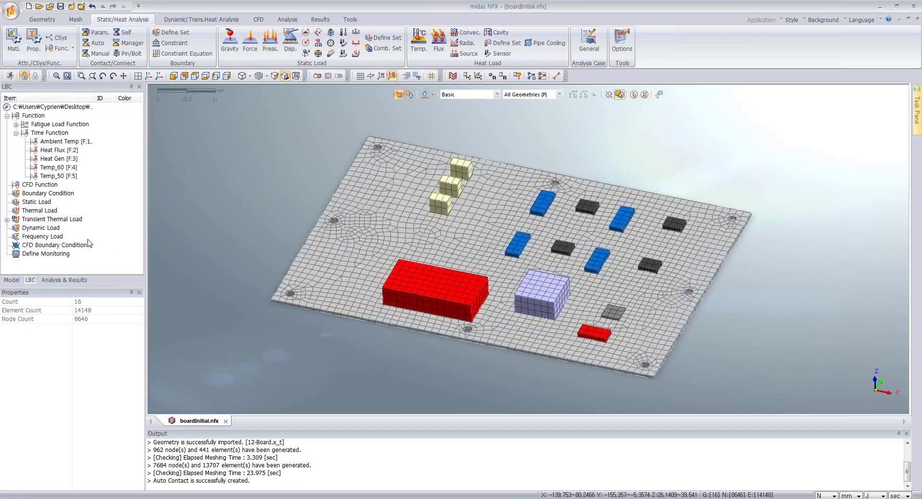
Examine the generated contact pairs one by one to check where each component touches the board
{"action": "left_click", "coordinate": [11, 280]}
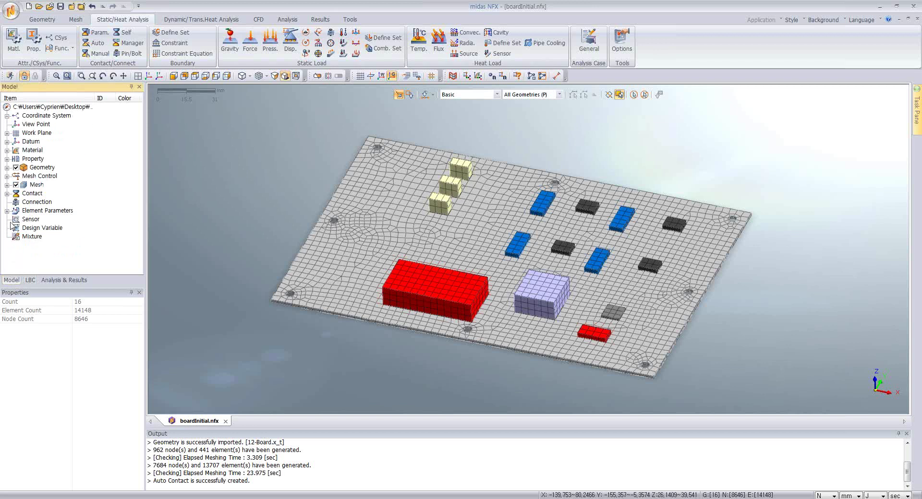
{"action": "left_click", "coordinate": [7, 193]}
{"action": "left_click", "coordinate": [16, 211]}
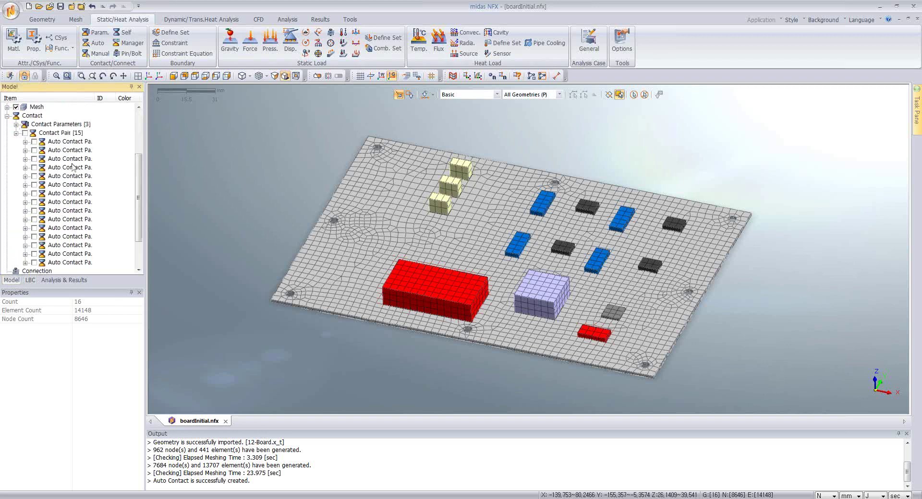
{"action": "left_click", "coordinate": [77, 142]}
{"action": "left_click", "coordinate": [82, 158]}
{"action": "left_click", "coordinate": [83, 176]}
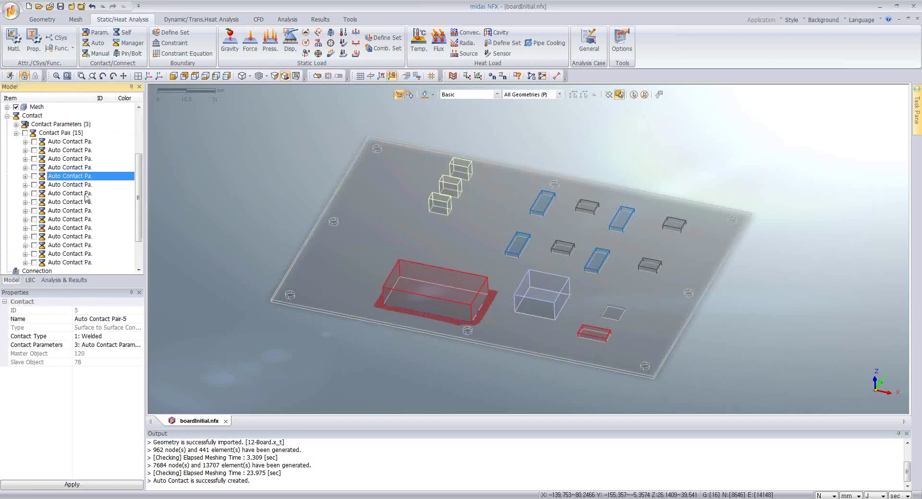
{"action": "left_click", "coordinate": [85, 193]}
{"action": "left_click", "coordinate": [86, 202]}
{"action": "left_click", "coordinate": [82, 211]}
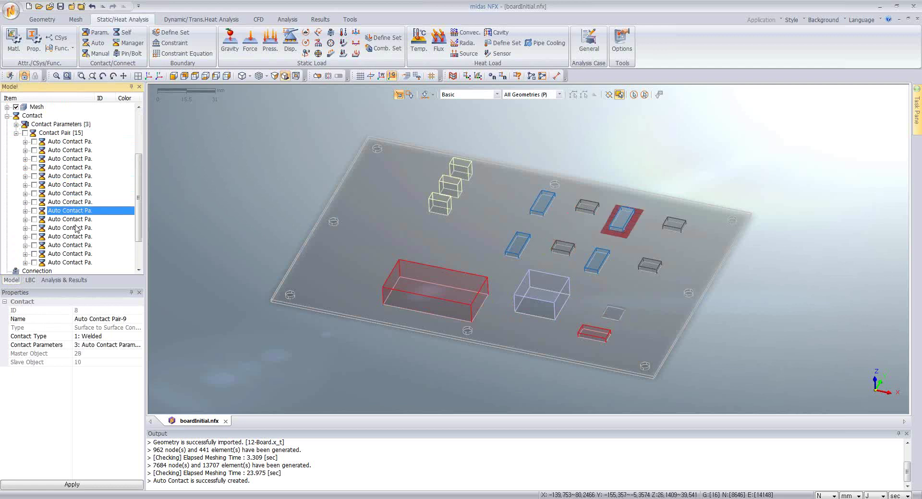
{"action": "left_click", "coordinate": [77, 227]}
{"action": "left_click", "coordinate": [72, 246]}
{"action": "left_click", "coordinate": [72, 237]}
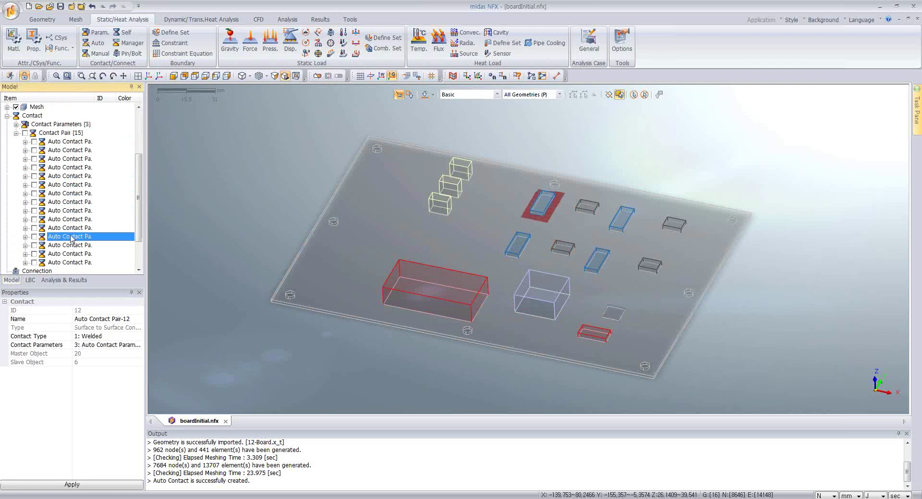
{"action": "left_click", "coordinate": [16, 133]}
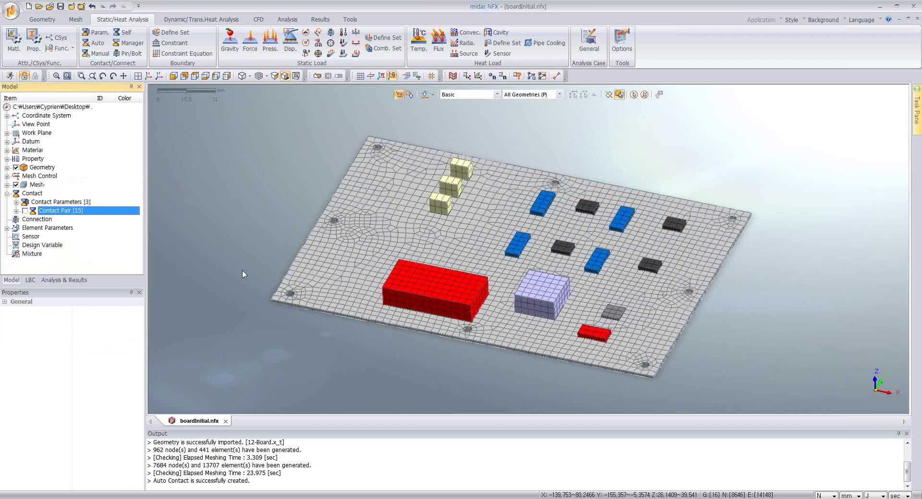
Define a node sensor on the top face of the lavender block that senses temperature with the MAX method
{"action": "left_click", "coordinate": [503, 54]}
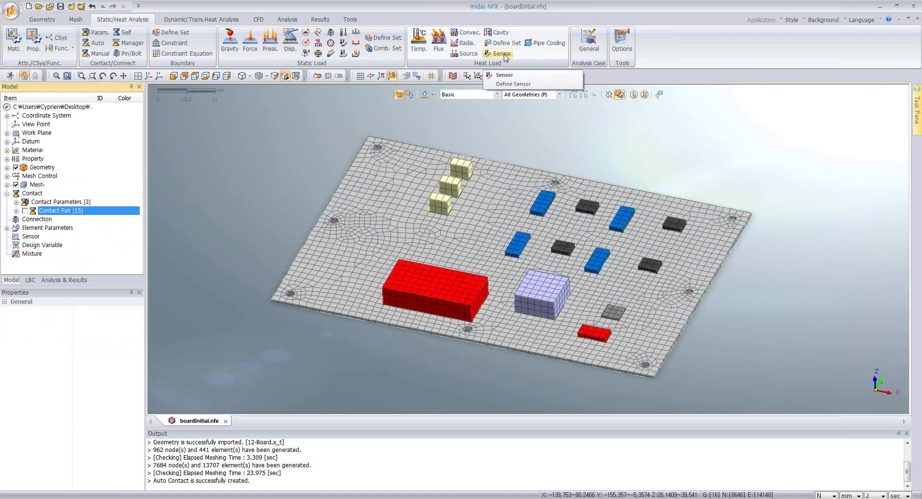
{"action": "left_click", "coordinate": [505, 75]}
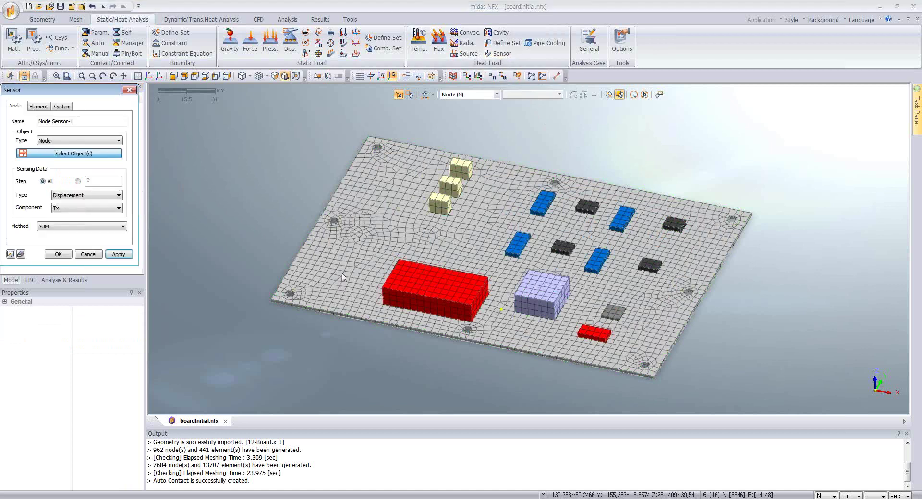
{"action": "left_click_drag", "start_coordinate": [118, 116], "coordinate": [293, 165]}
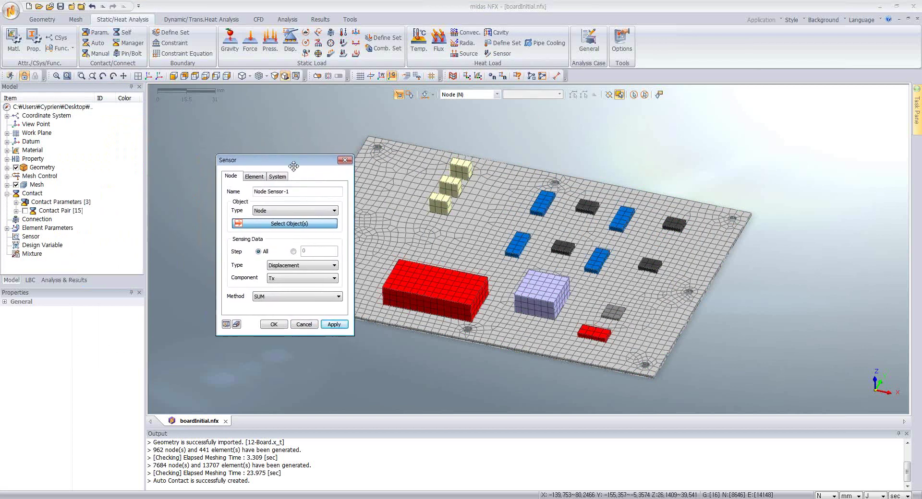
{"action": "left_click", "coordinate": [281, 215]}
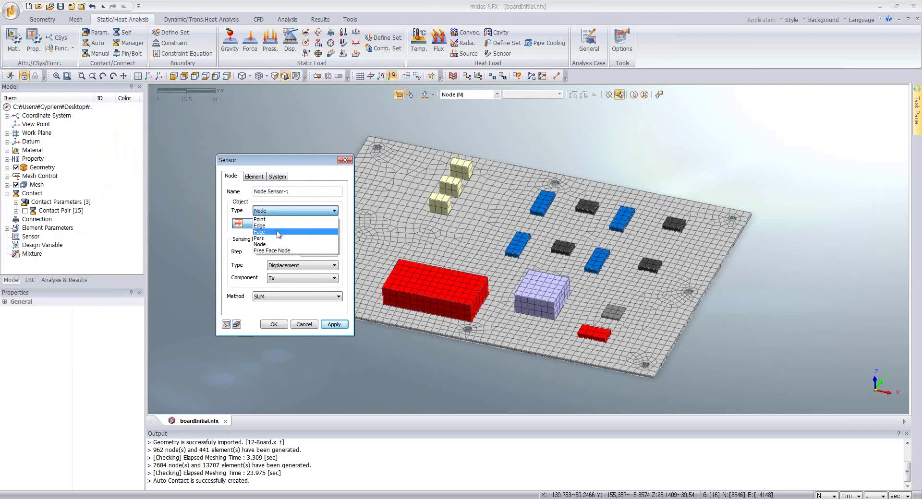
{"action": "left_click", "coordinate": [262, 232]}
{"action": "left_click", "coordinate": [551, 289]}
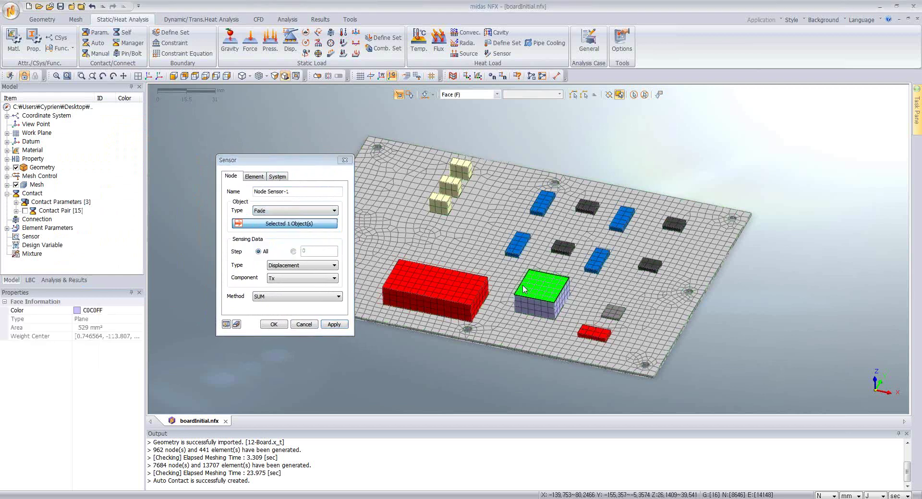
{"action": "left_click", "coordinate": [283, 265]}
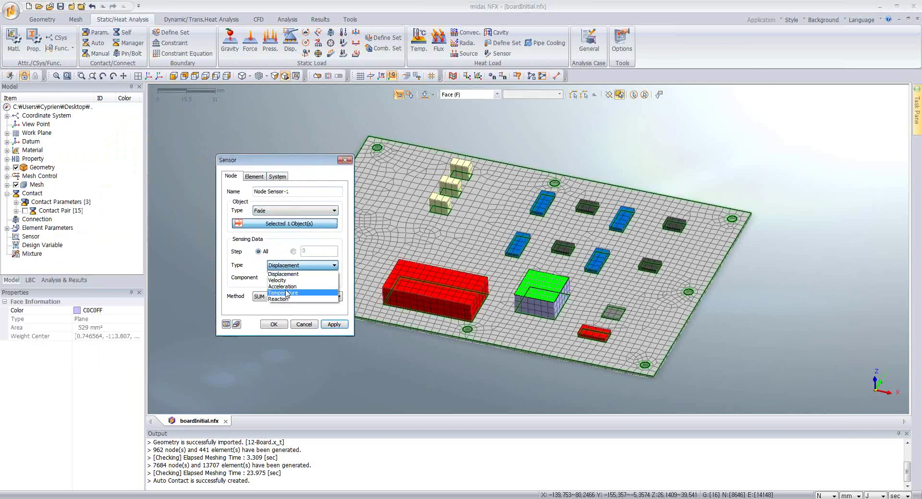
{"action": "left_click", "coordinate": [287, 294]}
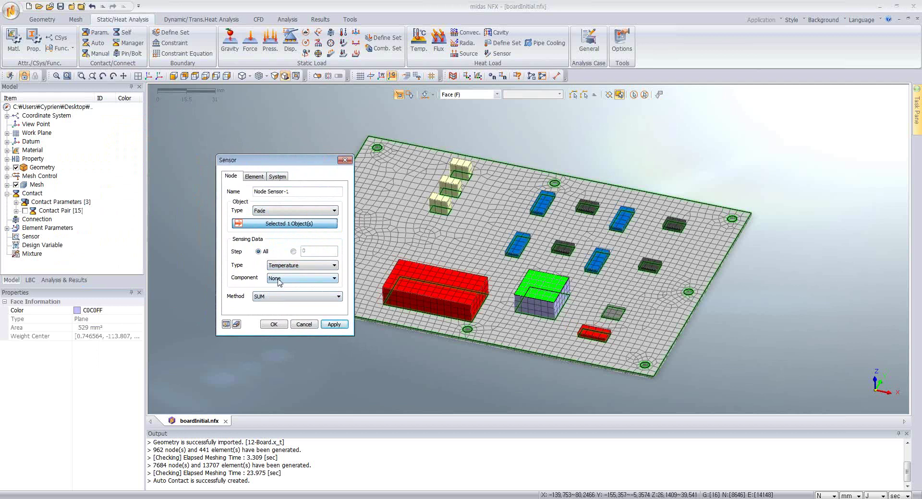
{"action": "left_click", "coordinate": [273, 297]}
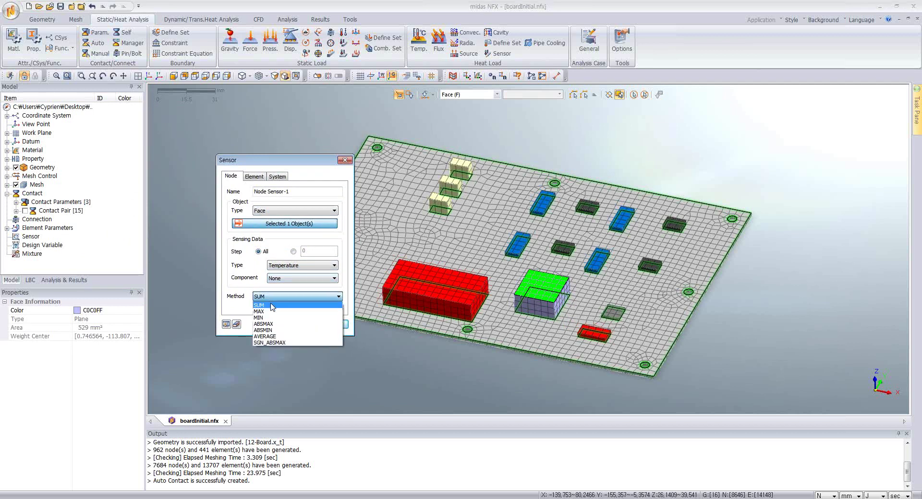
{"action": "left_click", "coordinate": [272, 311]}
{"action": "left_click", "coordinate": [282, 325]}
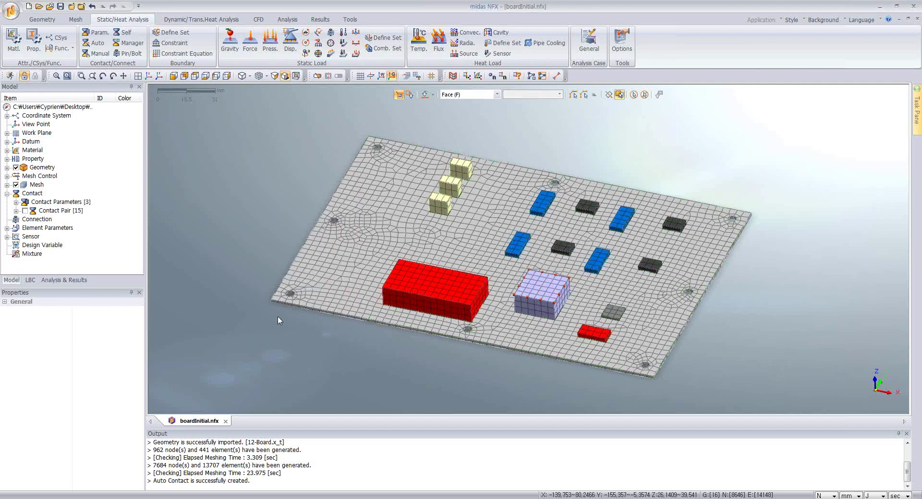
{"action": "middle_click_drag", "start_coordinate": [306, 314], "coordinate": [370, 313]}
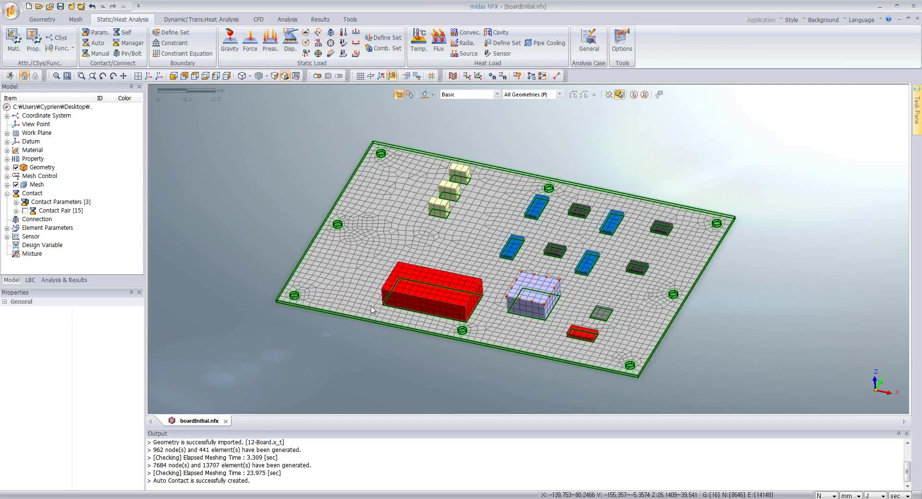
Add an analysis case titled case1 with the solution type Nonlinear Transient Heat Transfer
{"action": "left_click", "coordinate": [64, 280]}
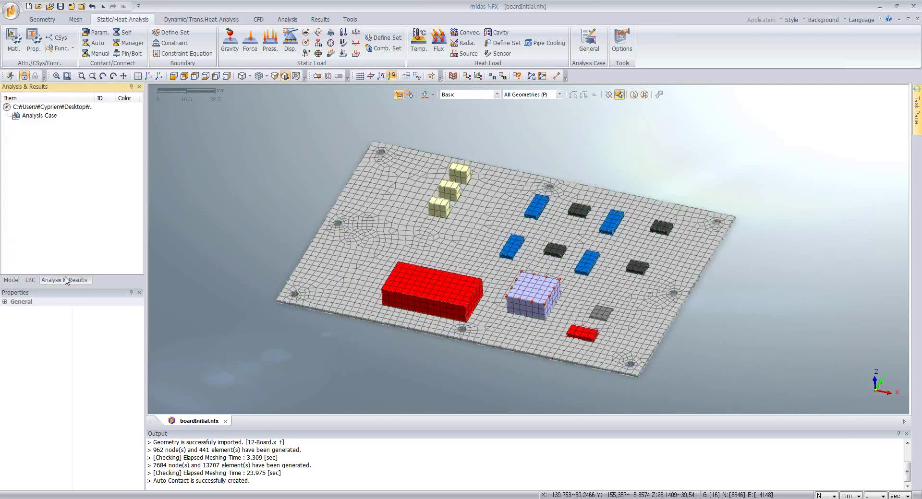
{"action": "right_click", "coordinate": [39, 116]}
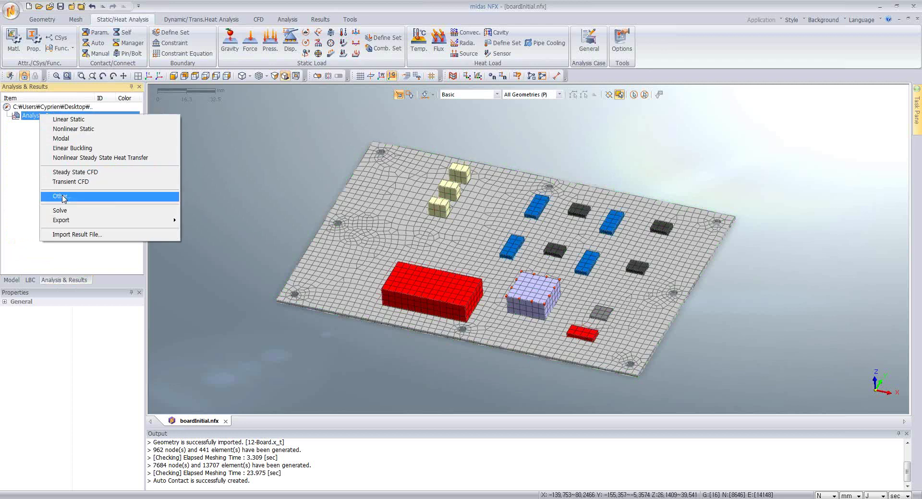
{"action": "left_click", "coordinate": [63, 196]}
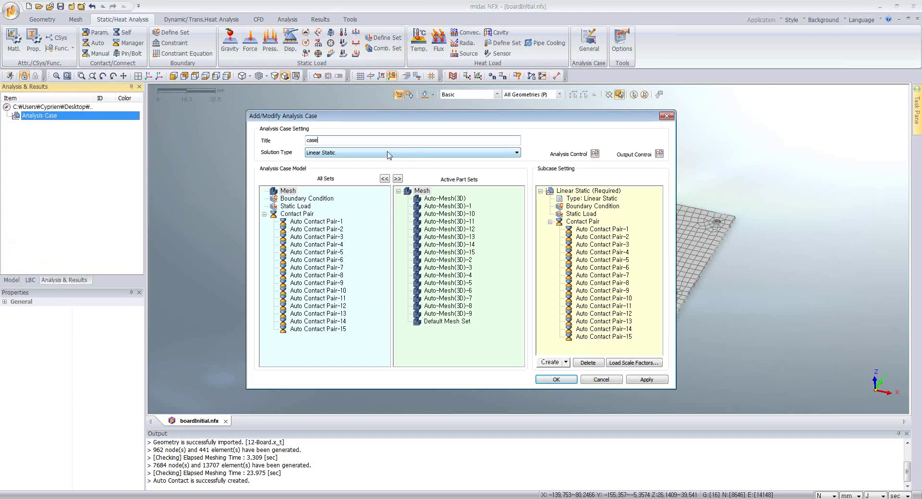
{"action": "left_click", "coordinate": [389, 152]}
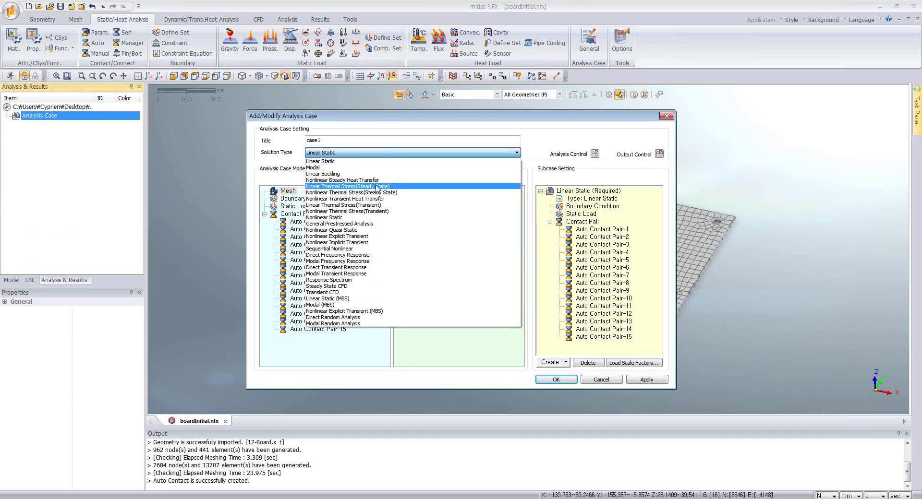
{"action": "left_click", "coordinate": [368, 200]}
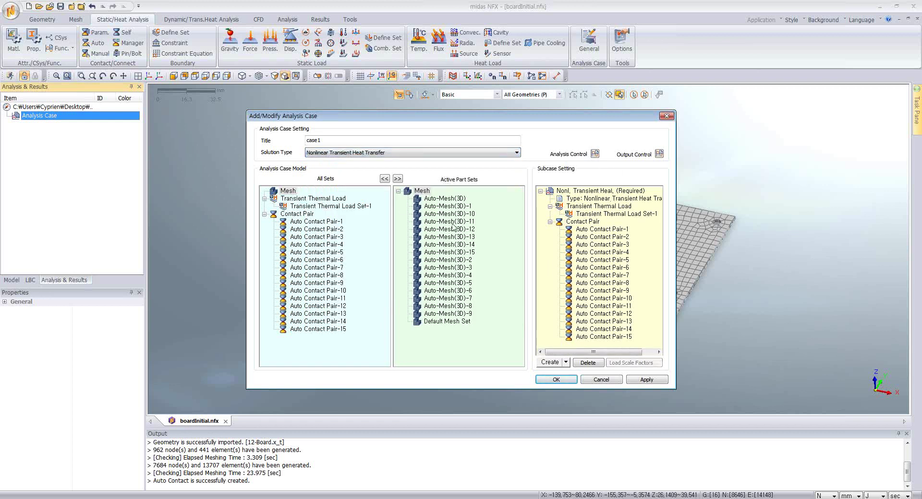
In the subcase's analysis control, set the time duration to 1200 sec and the number of time steps to 200
{"action": "left_click", "coordinate": [601, 192]}
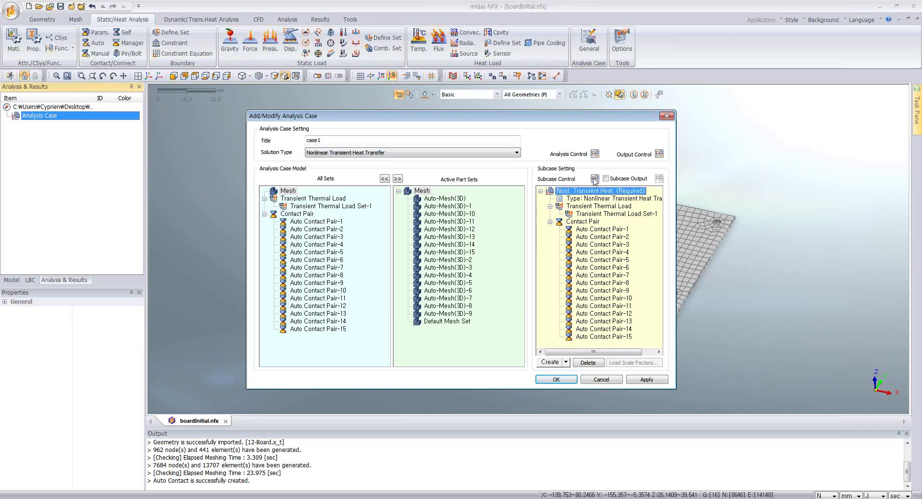
{"action": "left_click", "coordinate": [594, 179]}
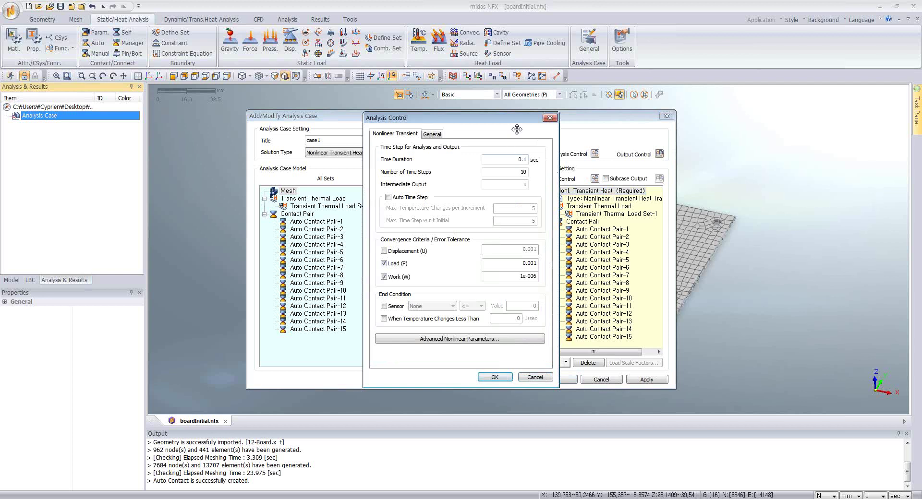
{"action": "left_click_drag", "start_coordinate": [517, 127], "coordinate": [520, 123]}
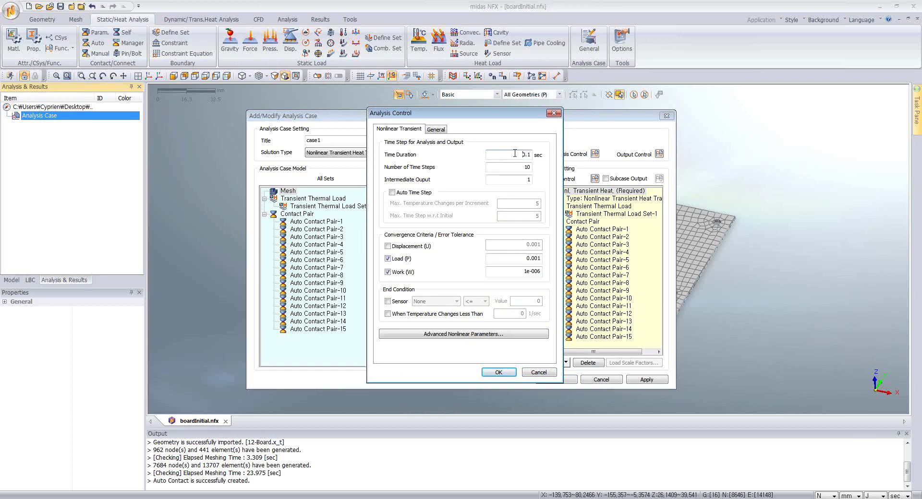
{"action": "left_click_drag", "start_coordinate": [514, 153], "coordinate": [538, 155]}
{"action": "left_click_drag", "start_coordinate": [519, 168], "coordinate": [538, 173]}
{"action": "type", "text": "200"}
Enable the sensor end condition with the defined temperature sensor, choose its comparison operator and set the threshold value to 100
{"action": "left_click", "coordinate": [388, 301]}
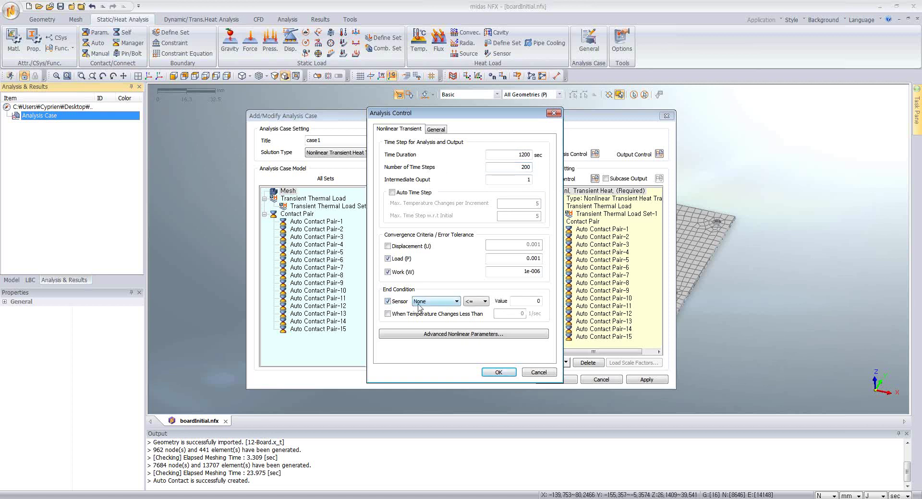
{"action": "left_click", "coordinate": [419, 306]}
{"action": "left_click", "coordinate": [428, 316]}
{"action": "left_click", "coordinate": [477, 301]}
{"action": "left_click", "coordinate": [475, 317]}
{"action": "type", "text": "100"}
Enable the end condition for small temperature changes and the initial temperature option, and save the analysis case
{"action": "left_click", "coordinate": [388, 315]}
{"action": "type", "text": "0"}
{"action": "left_click", "coordinate": [505, 181]}
{"action": "left_click", "coordinate": [434, 130]}
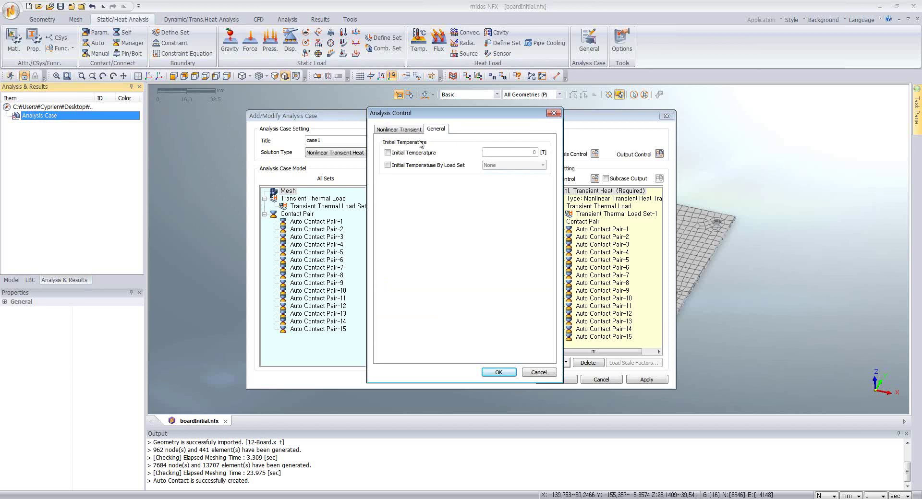
{"action": "left_click", "coordinate": [388, 153]}
{"action": "left_click", "coordinate": [498, 373]}
{"action": "left_click", "coordinate": [555, 380]}
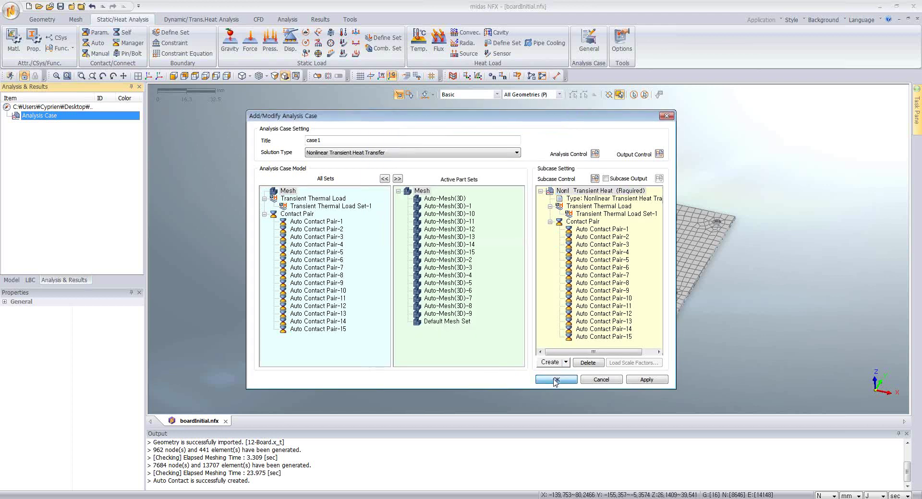
Solve the transient heat transfer case case1
{"action": "left_click", "coordinate": [61, 124]}
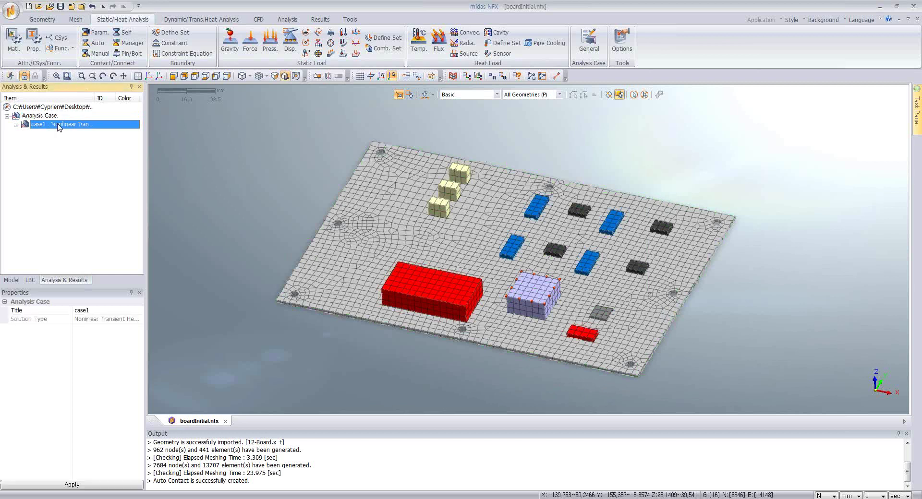
{"action": "right_click", "coordinate": [61, 125]}
{"action": "left_click", "coordinate": [74, 130]}
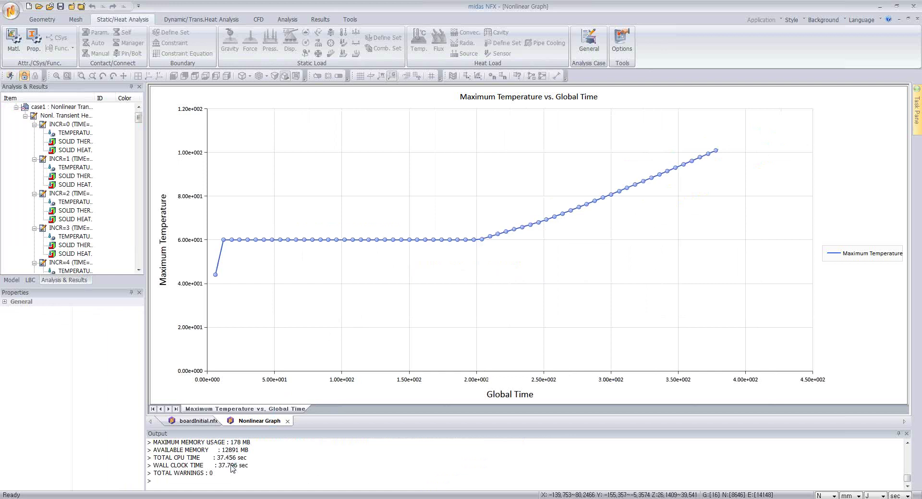
Examine the solver output log for the last converged increment, its maximum temperature, and the run-time summary
{"action": "left_click", "coordinate": [246, 466]}
{"action": "scroll", "coordinate": [245, 465], "scroll_direction": "up", "scroll_amount": 2}
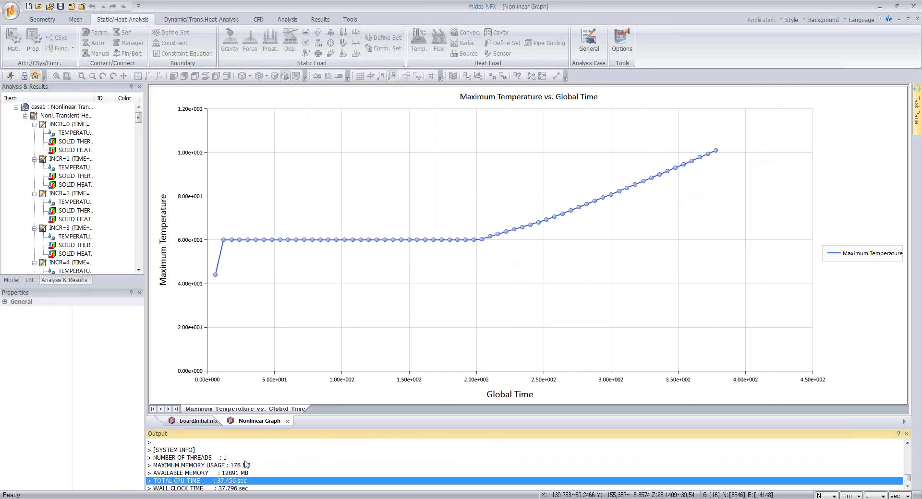
{"action": "scroll", "coordinate": [246, 464], "scroll_direction": "up", "scroll_amount": 5}
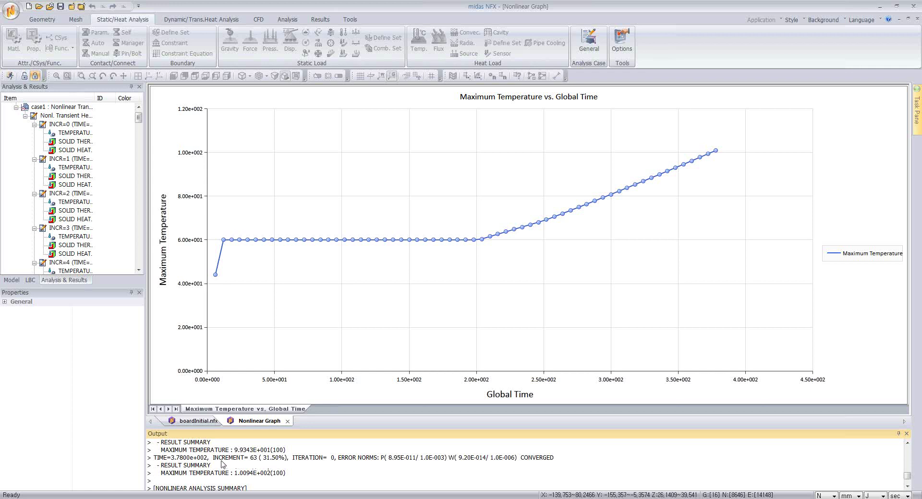
{"action": "left_click", "coordinate": [271, 459]}
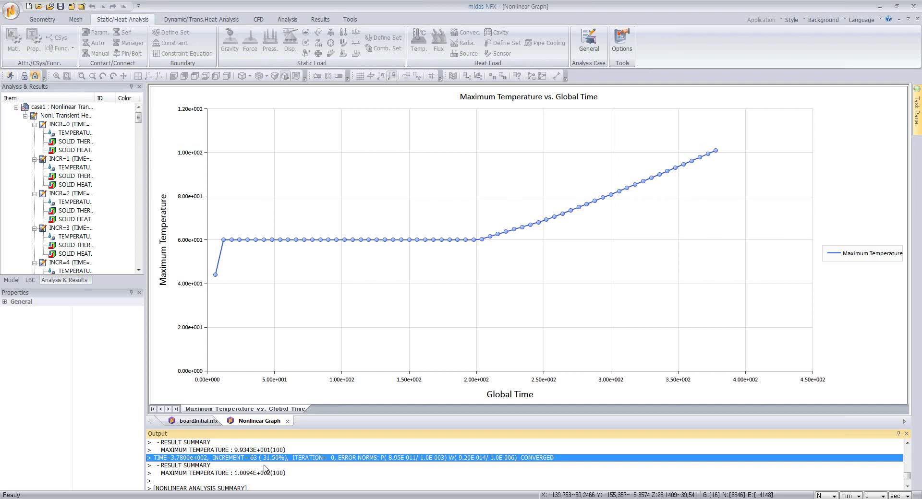
{"action": "scroll", "coordinate": [265, 468], "scroll_direction": "down", "scroll_amount": 2}
{"action": "scroll", "coordinate": [268, 469], "scroll_direction": "up", "scroll_amount": 1}
{"action": "scroll", "coordinate": [270, 470], "scroll_direction": "down", "scroll_amount": 2}
{"action": "scroll", "coordinate": [269, 470], "scroll_direction": "down", "scroll_amount": 3}
{"action": "scroll", "coordinate": [268, 469], "scroll_direction": "up", "scroll_amount": 1}
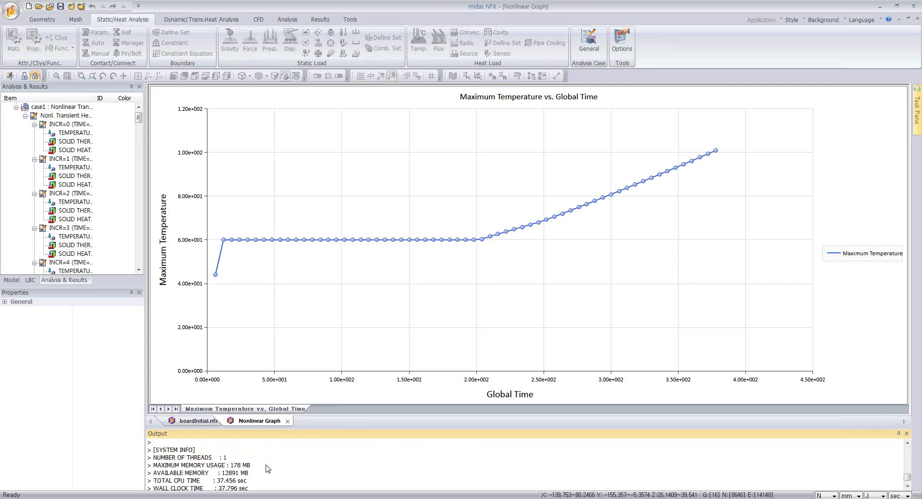
{"action": "scroll", "coordinate": [267, 469], "scroll_direction": "down", "scroll_amount": 1}
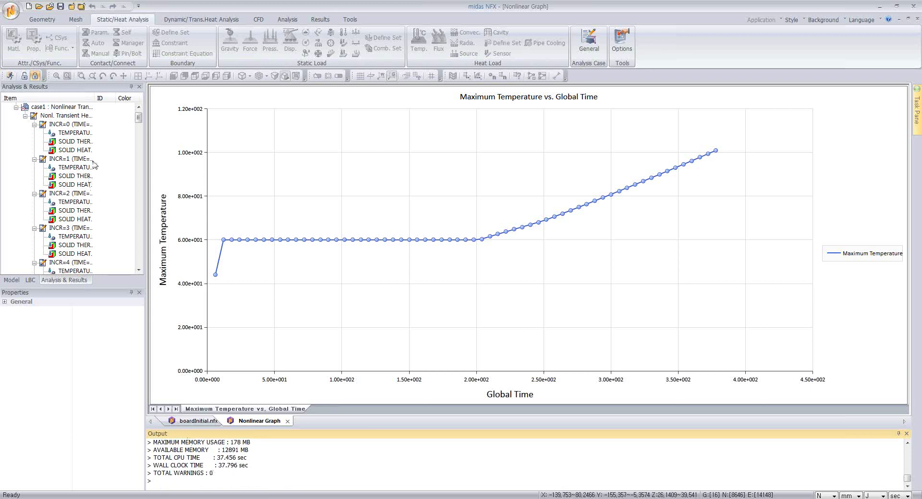
Display the nodal temperature contour on the board model and advance the result animation from the first to the last increment
{"action": "left_click", "coordinate": [195, 421]}
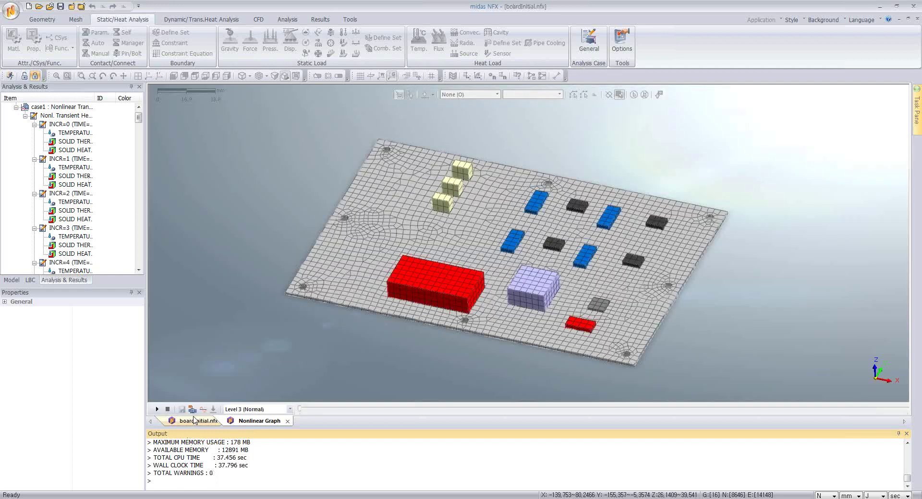
{"action": "middle_click_drag", "start_coordinate": [405, 352], "coordinate": [398, 349]}
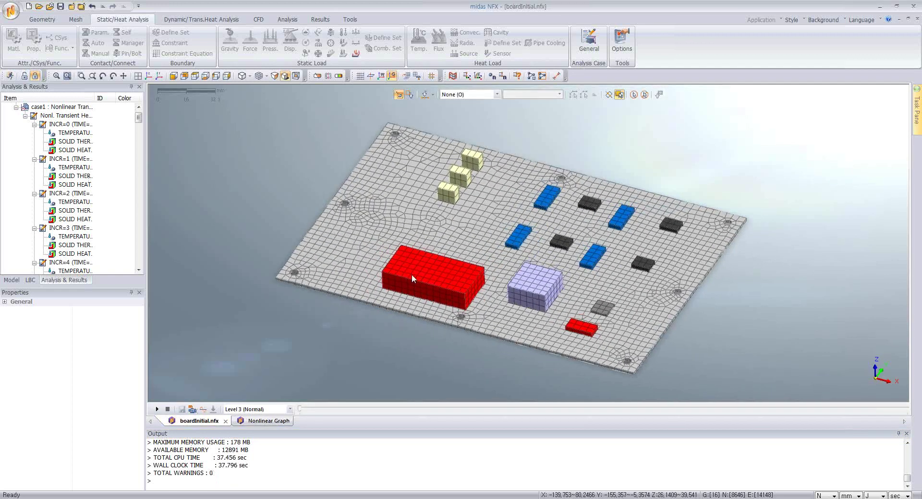
{"action": "double_click", "coordinate": [72, 133]}
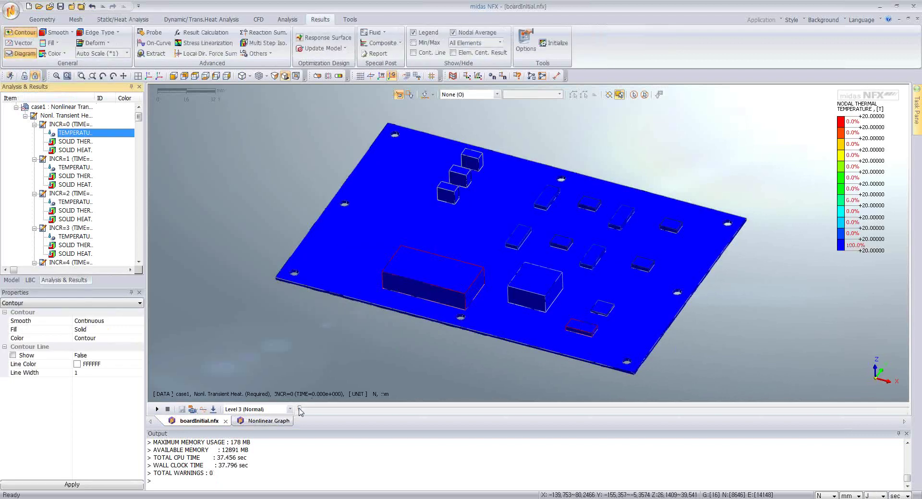
{"action": "left_click_drag", "start_coordinate": [300, 409], "coordinate": [530, 412]}
{"action": "left_click_drag", "start_coordinate": [602, 423], "coordinate": [907, 409]}
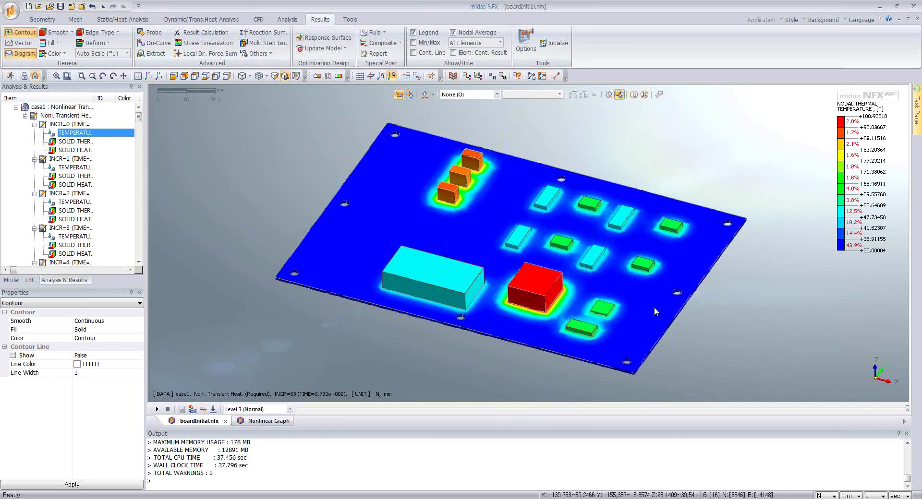
Show the minimum and maximum temperature labels on the contour and inspect the board at the final increment
{"action": "left_click", "coordinate": [413, 42]}
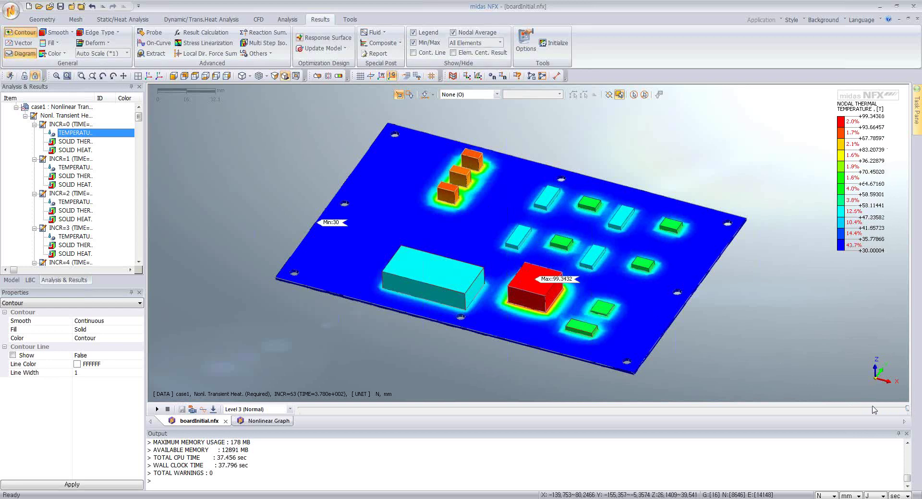
{"action": "mouse_move", "coordinate": [906, 409]}
{"action": "left_mouse_down"}
{"action": "mouse_move", "coordinate": [293, 415]}
{"action": "mouse_move", "coordinate": [906, 409]}
{"action": "left_mouse_up"}
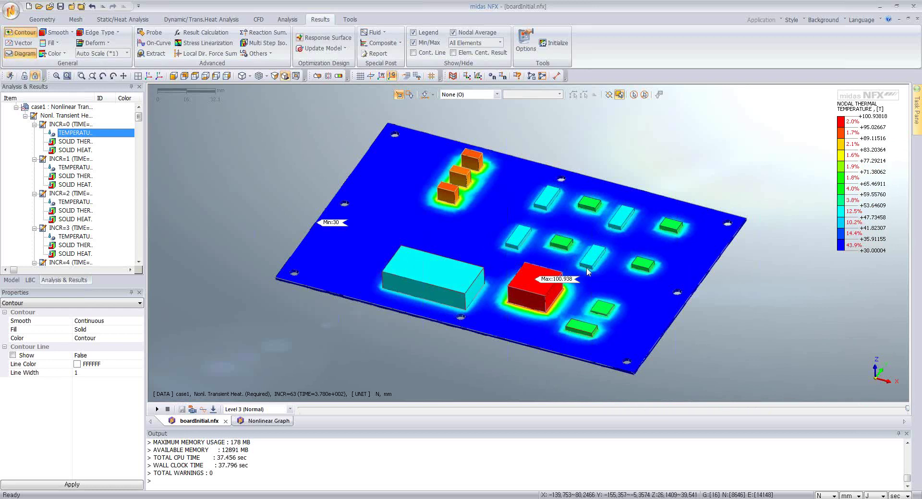
{"action": "middle_click_drag", "start_coordinate": [515, 297], "coordinate": [285, 236]}
{"action": "scroll", "coordinate": [473, 284], "scroll_direction": "up", "scroll_amount": 3}
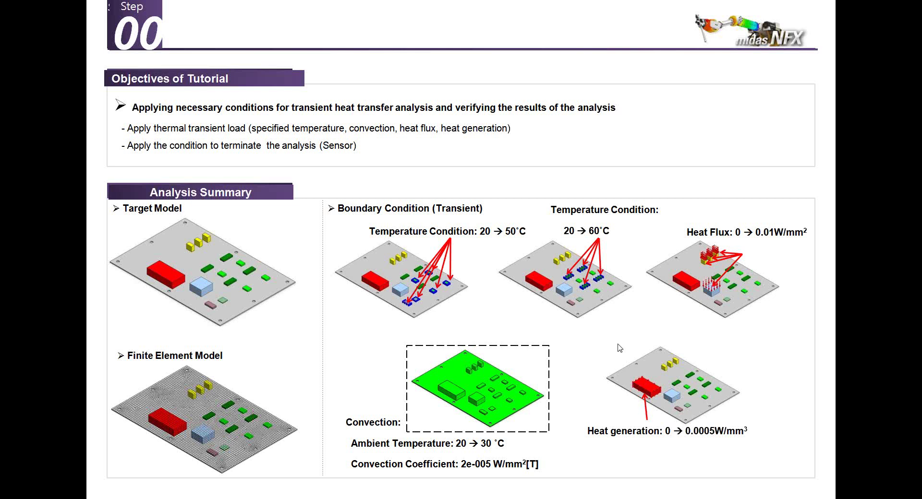
{"action": "left_click", "coordinate": [593, 348]}
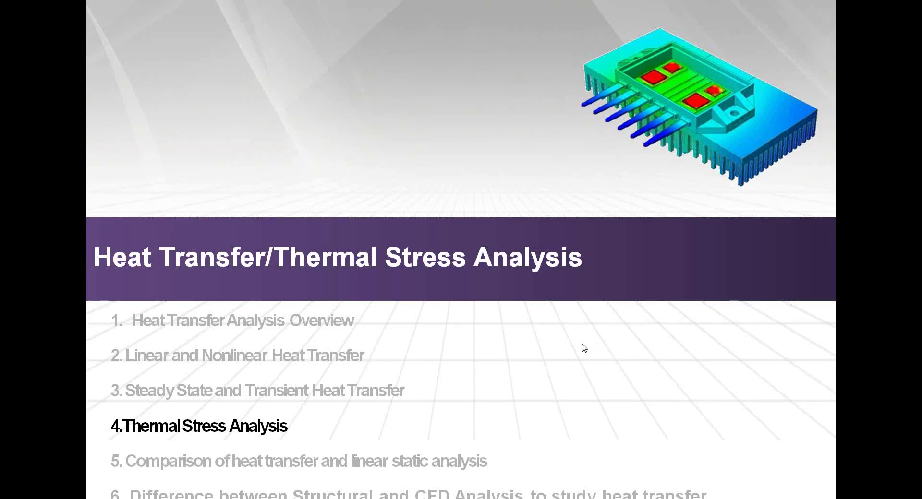
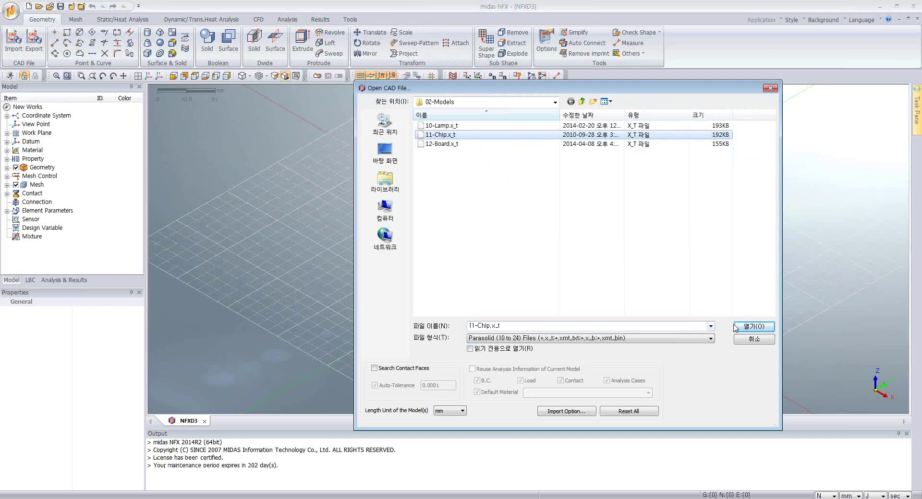
Import the Parasolid model 11-Chip.x_t in millimetres and inspect the chip geometry
{"action": "left_click", "coordinate": [753, 326]}
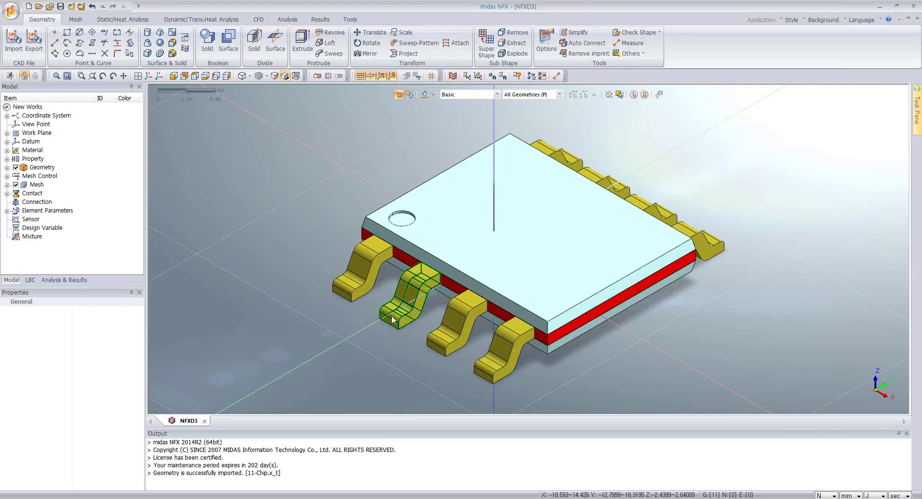
{"action": "middle_click_drag", "start_coordinate": [393, 321], "coordinate": [474, 260]}
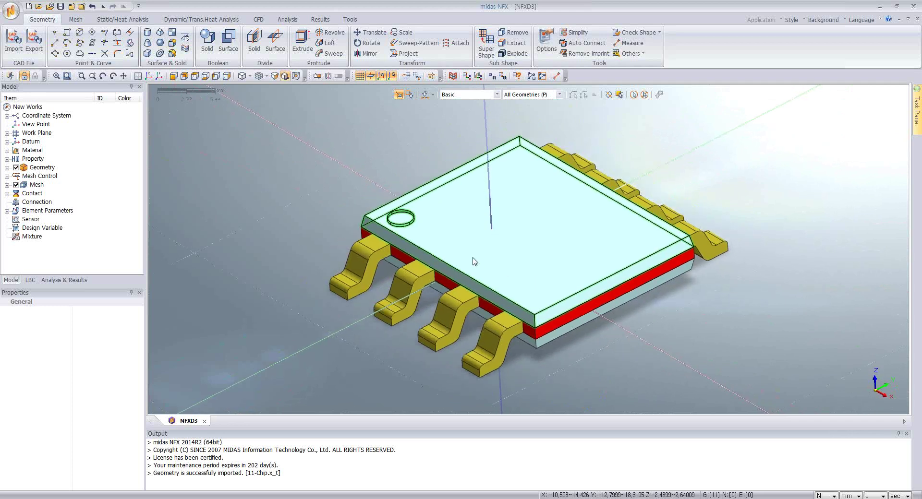
{"action": "scroll", "coordinate": [474, 261], "scroll_direction": "up", "scroll_amount": 3}
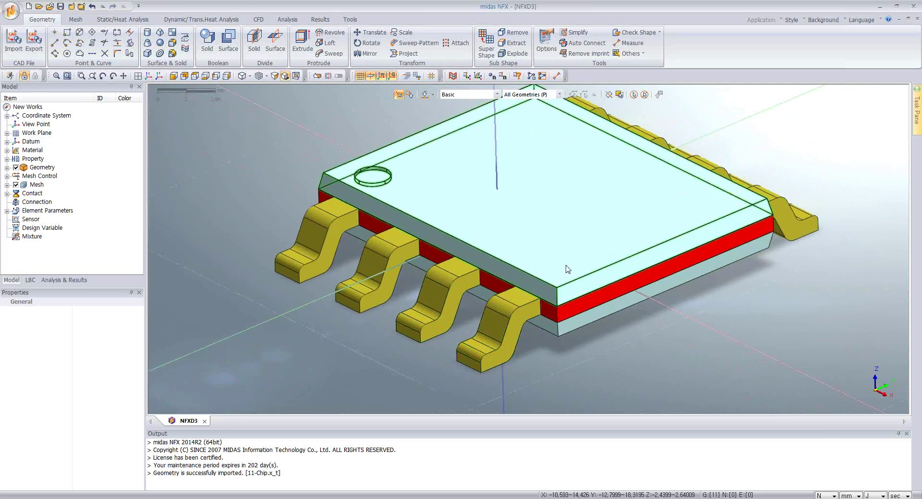
Hide two of the gold leads to inspect where they meet the chip body, and show all solids again
{"action": "left_click", "coordinate": [479, 290]}
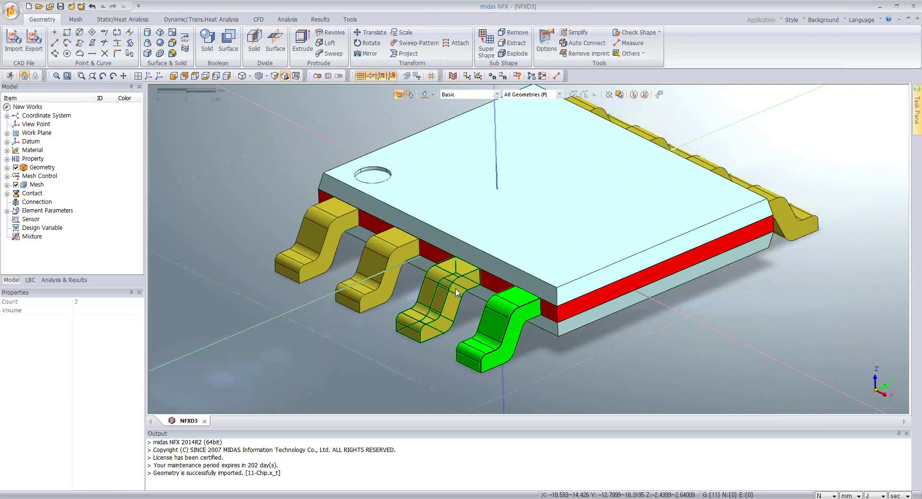
{"action": "left_click", "coordinate": [443, 274]}
{"action": "right_click", "coordinate": [442, 275]}
{"action": "left_click", "coordinate": [475, 290]}
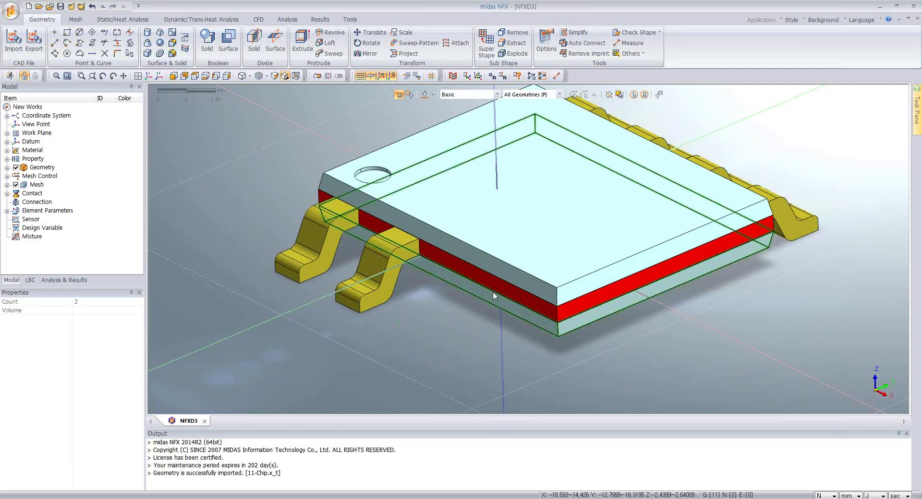
{"action": "right_click", "coordinate": [412, 313]}
{"action": "left_click", "coordinate": [429, 333]}
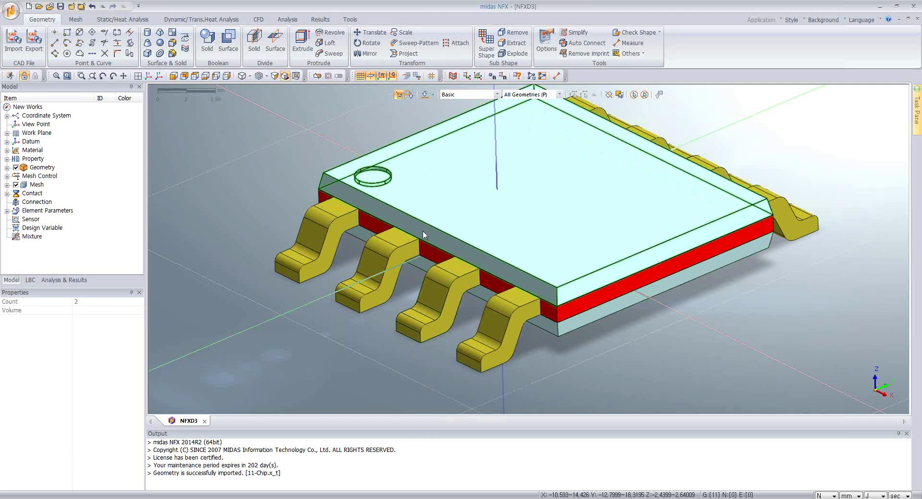
Auto-connect the shared faces of all 11 chip solids using the Boolean method
{"action": "scroll", "coordinate": [423, 230], "scroll_direction": "down", "scroll_amount": 2}
{"action": "left_click", "coordinate": [580, 43]}
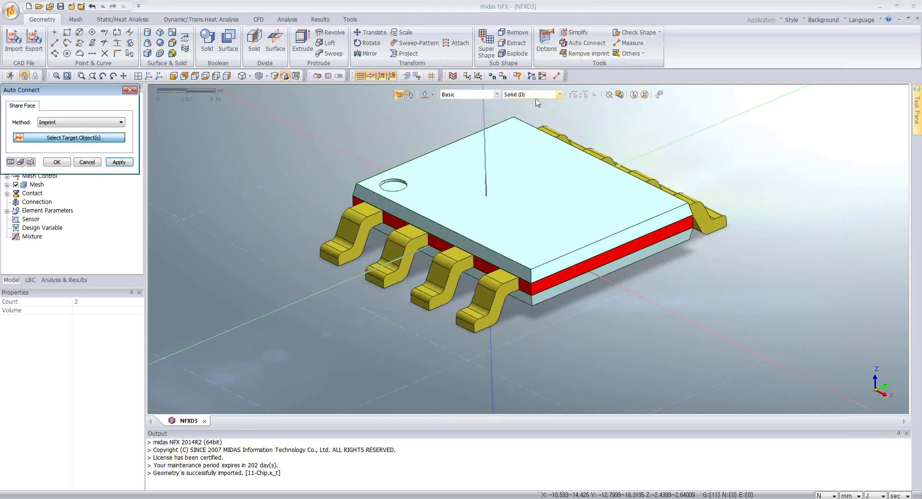
{"action": "left_click_drag", "start_coordinate": [292, 94], "coordinate": [766, 377]}
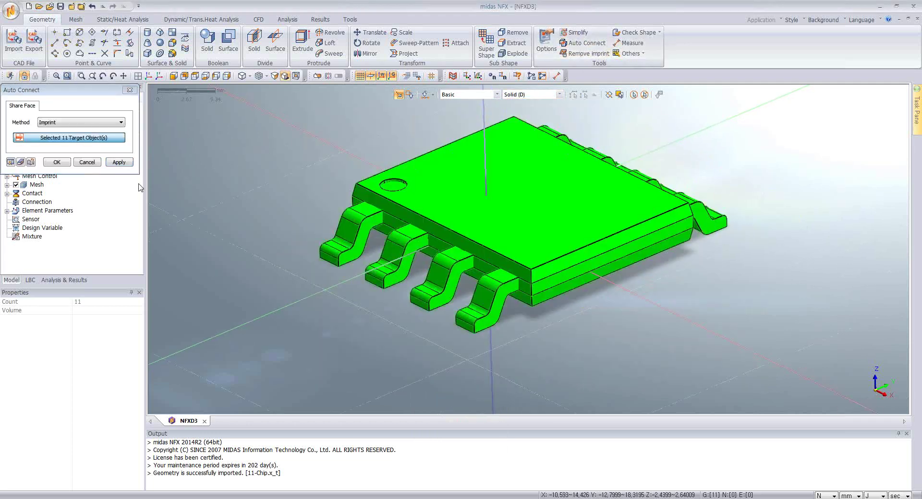
{"action": "left_click", "coordinate": [77, 123]}
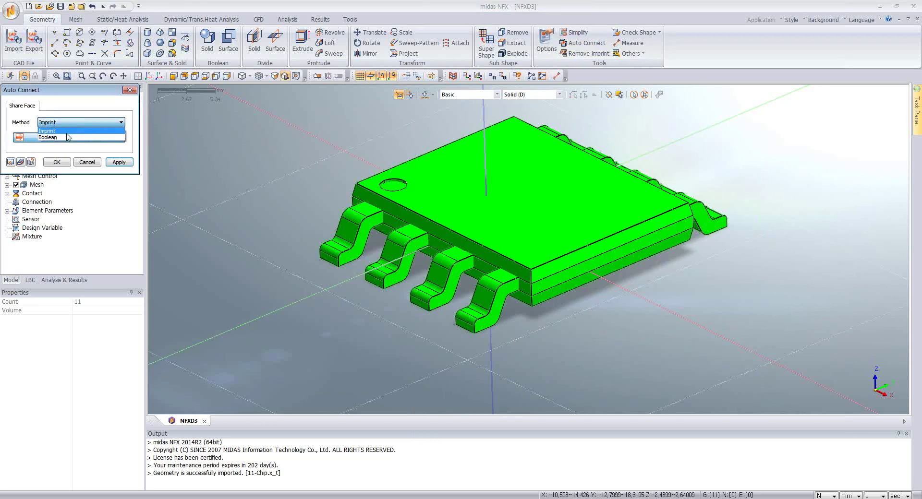
{"action": "left_click", "coordinate": [53, 136]}
{"action": "left_click", "coordinate": [57, 162]}
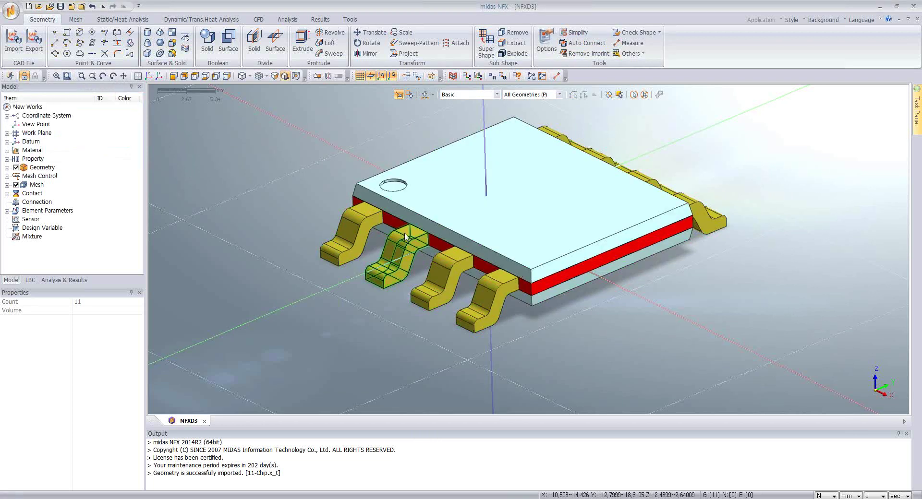
Hide the two front gold leads to check the connected faces on the chip body, and show them again
{"action": "left_click", "coordinate": [495, 287]}
{"action": "left_click", "coordinate": [446, 276]}
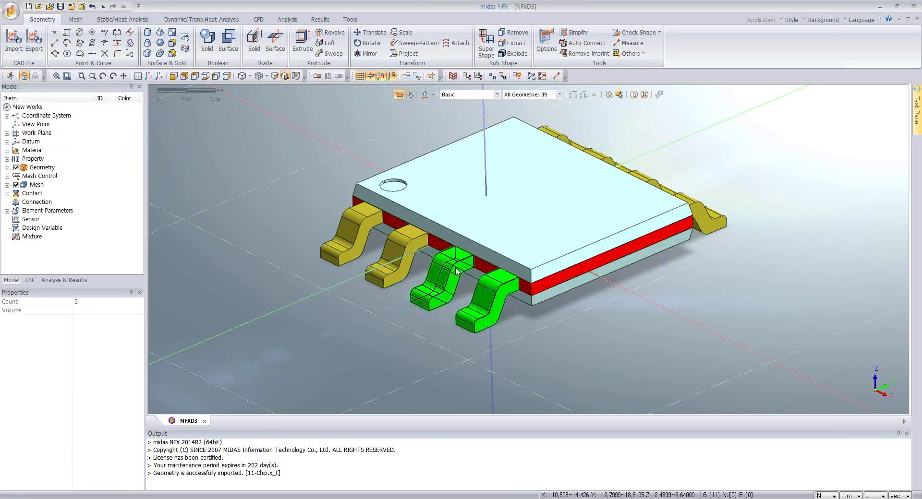
{"action": "right_click", "coordinate": [455, 267]}
{"action": "left_click", "coordinate": [476, 289]}
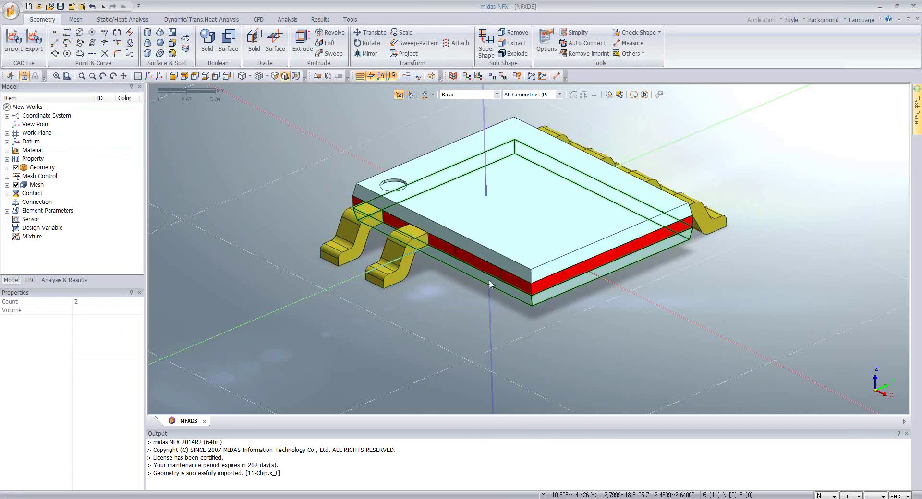
{"action": "right_click", "coordinate": [451, 303]}
{"action": "left_click", "coordinate": [472, 323]}
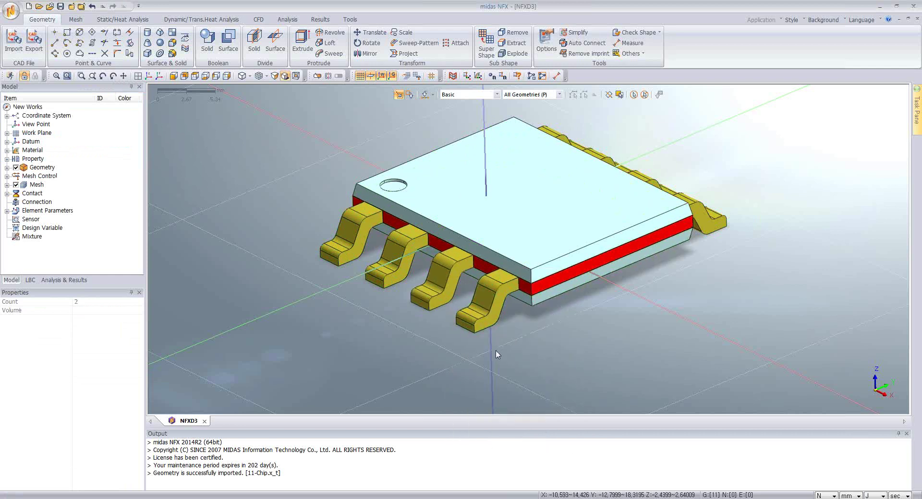
{"action": "mouse_move", "coordinate": [497, 354]}
{"action": "middle_mouse_down"}
{"action": "mouse_move", "coordinate": [483, 347]}
{"action": "mouse_move", "coordinate": [486, 355]}
{"action": "middle_mouse_up"}
{"action": "scroll", "coordinate": [486, 204], "scroll_direction": "up", "scroll_amount": 3}
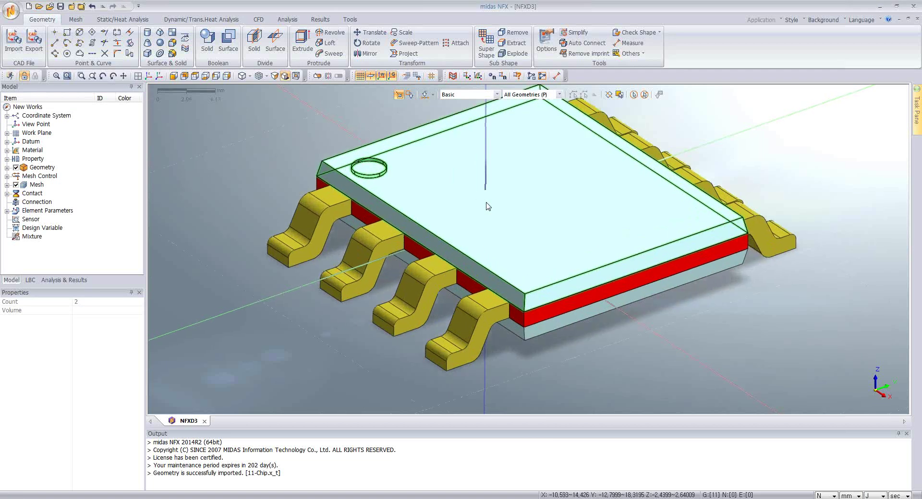
{"action": "middle_click_drag", "start_coordinate": [471, 229], "coordinate": [466, 227]}
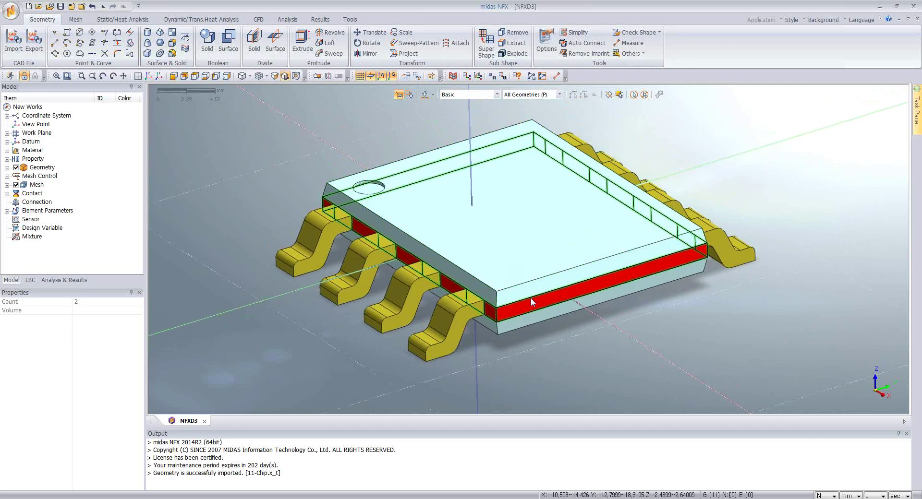
Create an isotropic material from Ceramic Porcelain in the Other Non-metals library
{"action": "left_click", "coordinate": [76, 19]}
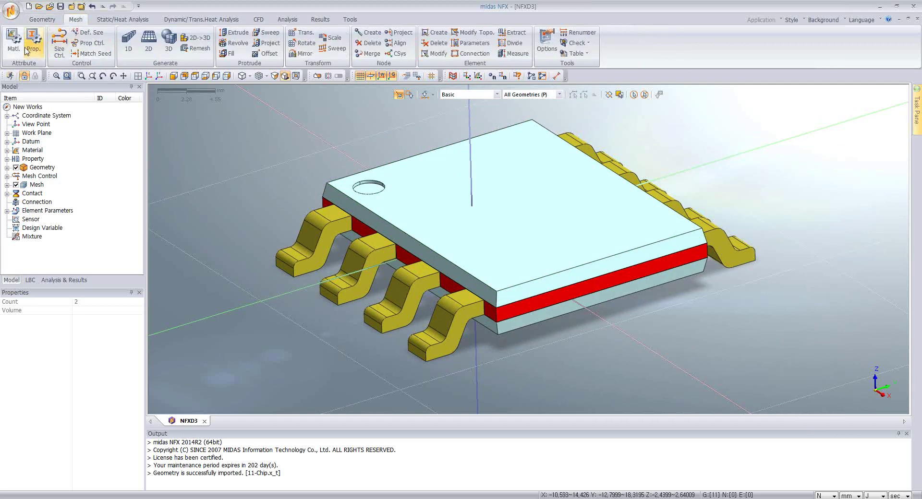
{"action": "left_click", "coordinate": [15, 42]}
{"action": "left_click", "coordinate": [187, 105]}
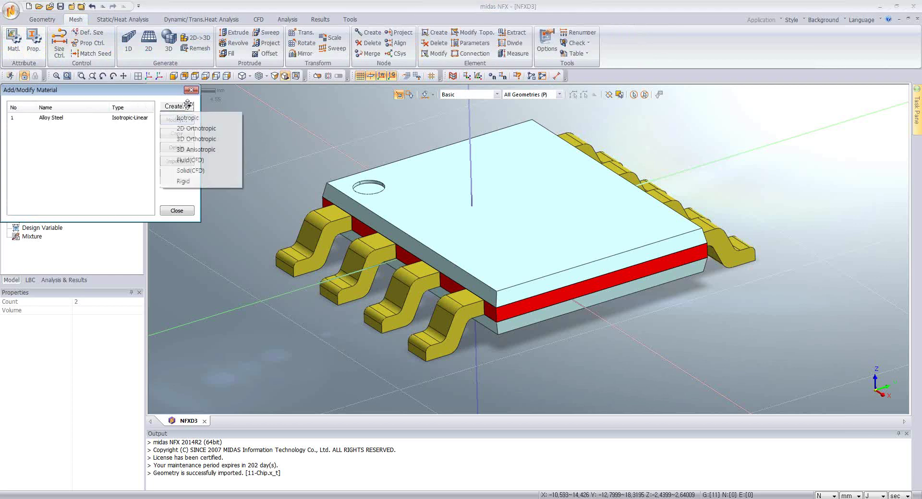
{"action": "left_click", "coordinate": [189, 118]}
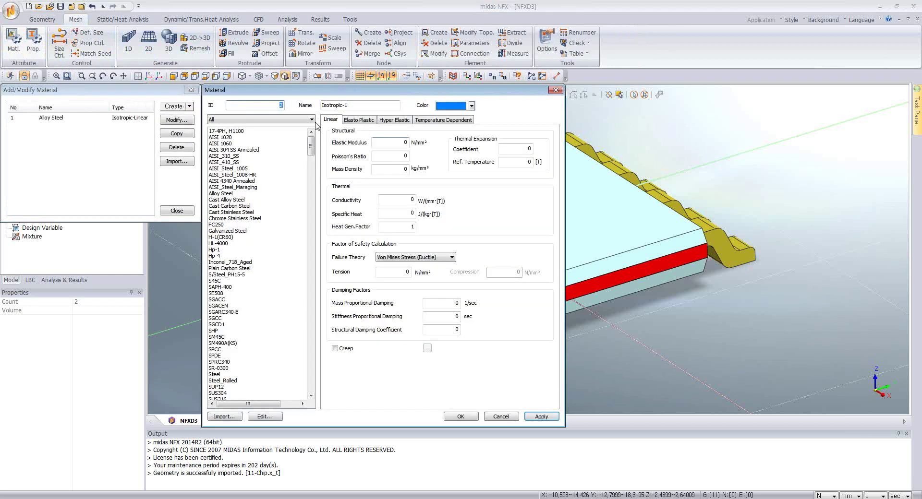
{"action": "left_click", "coordinate": [285, 120]}
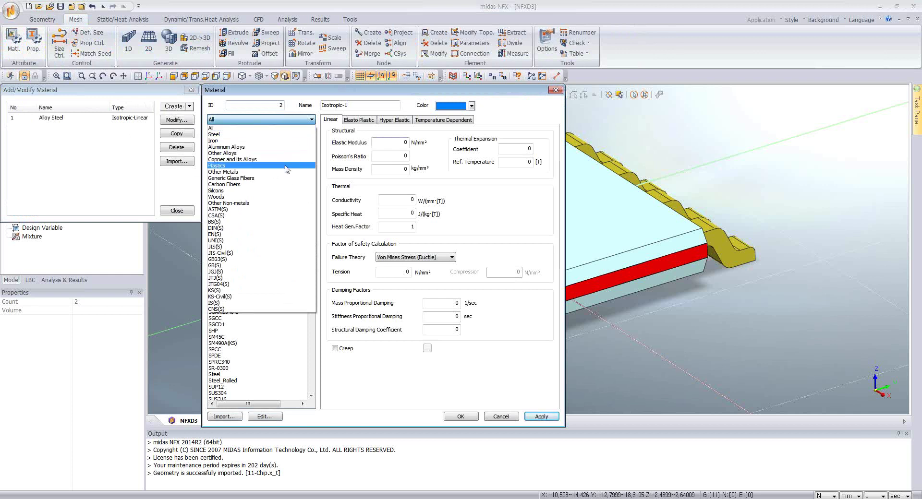
{"action": "left_click", "coordinate": [249, 203]}
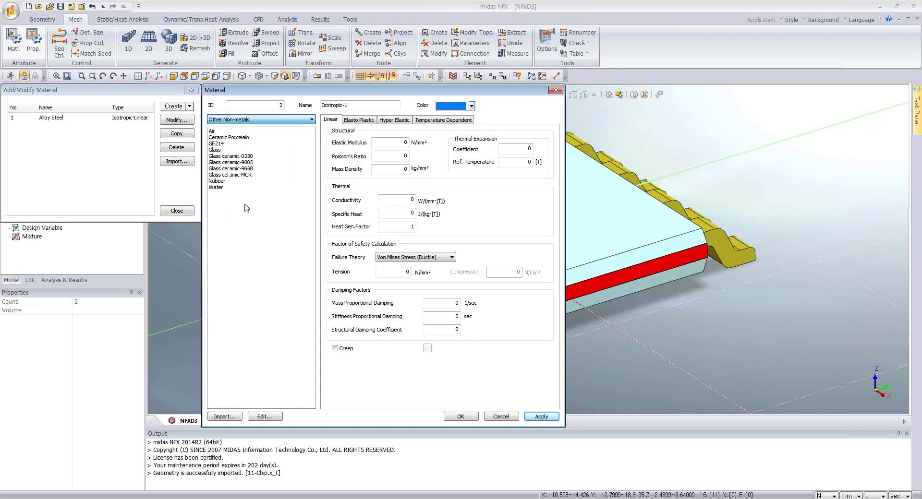
{"action": "left_click", "coordinate": [242, 138]}
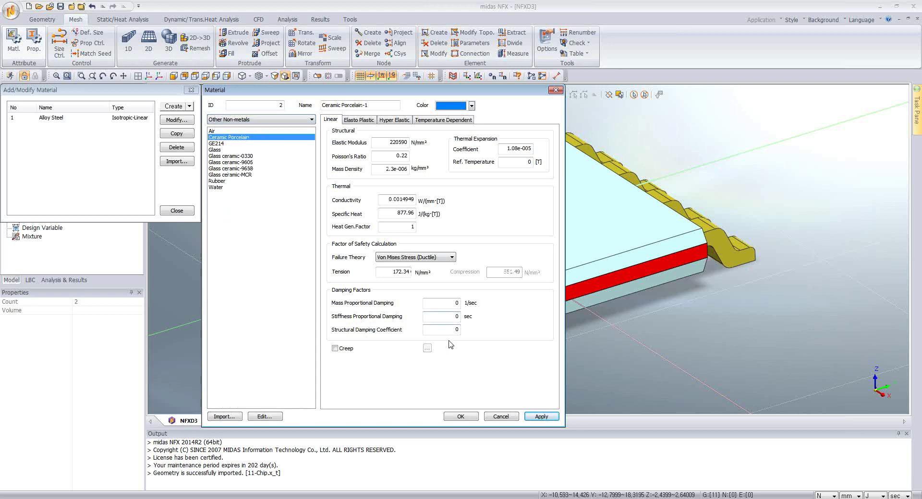
{"action": "left_click", "coordinate": [535, 417]}
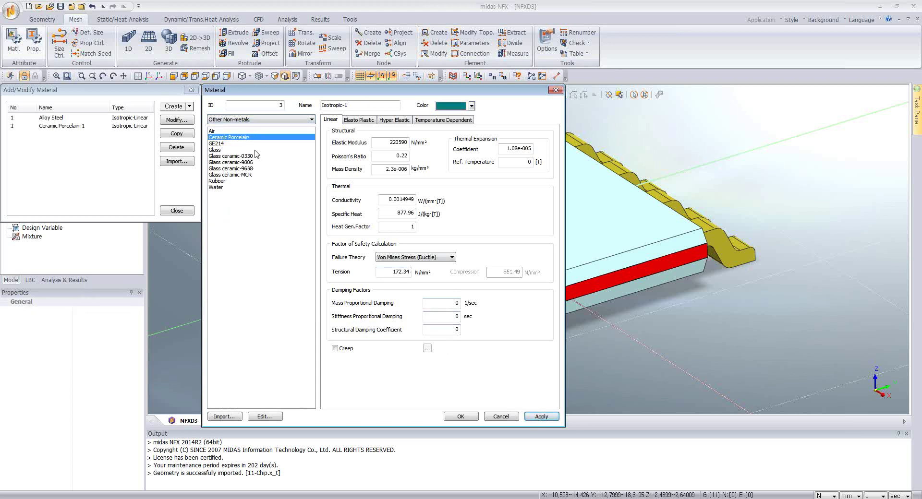
Add an isotropic Copper material from the Copper and its Alloys library and finish the material definitions
{"action": "left_click", "coordinate": [237, 121]}
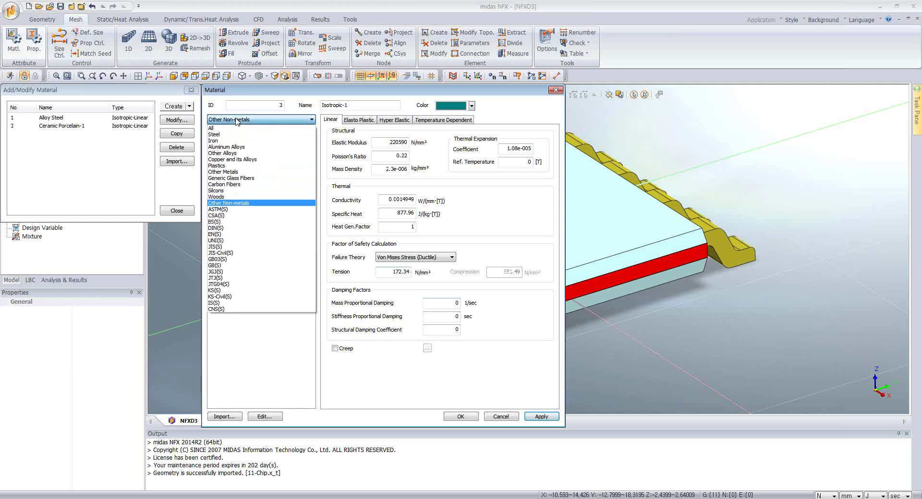
{"action": "left_click", "coordinate": [239, 159]}
{"action": "left_click", "coordinate": [218, 150]}
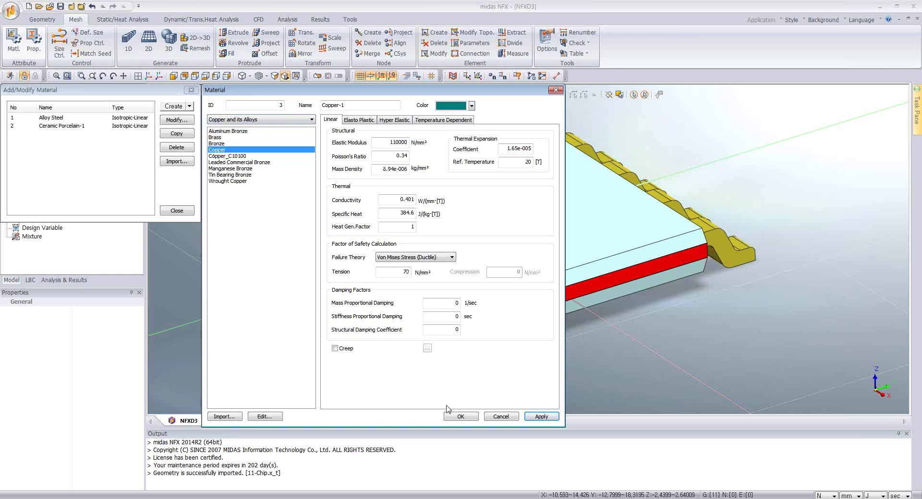
{"action": "left_click", "coordinate": [458, 417]}
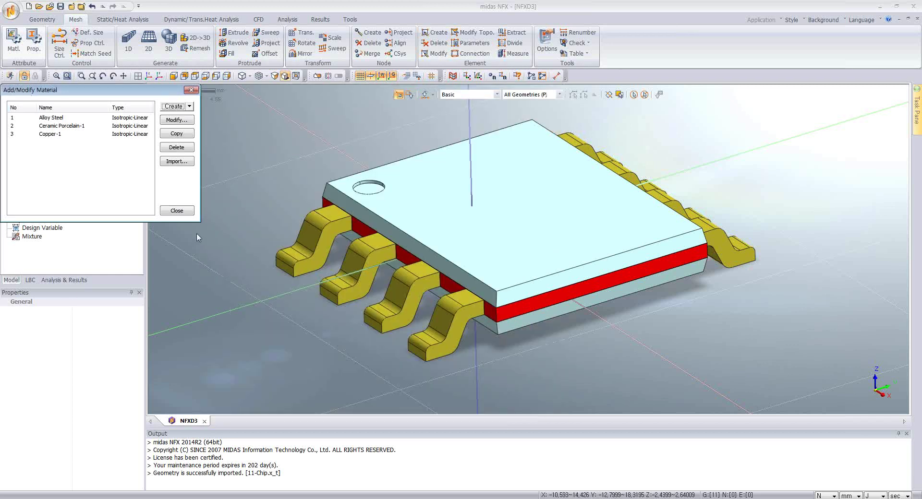
{"action": "left_click", "coordinate": [177, 211]}
Create a 3D solid property named ceramic that uses the Ceramic Porcelain material
{"action": "left_click", "coordinate": [34, 41]}
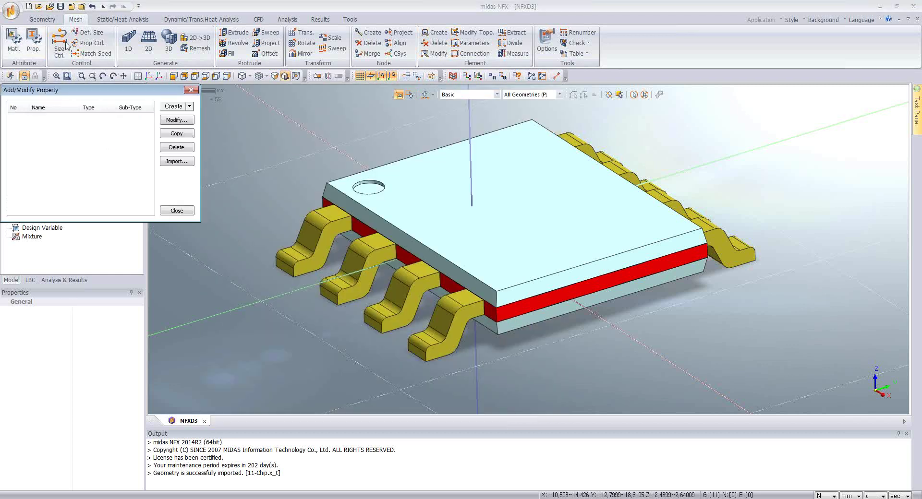
{"action": "left_click", "coordinate": [190, 107]}
{"action": "left_click", "coordinate": [181, 138]}
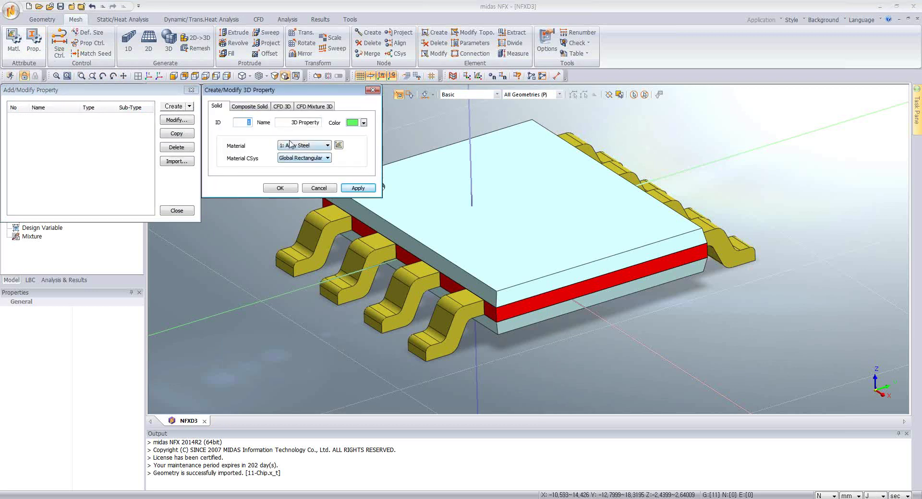
{"action": "left_click", "coordinate": [294, 146]}
{"action": "left_click", "coordinate": [305, 160]}
{"action": "left_click_drag", "start_coordinate": [287, 122], "coordinate": [327, 131]}
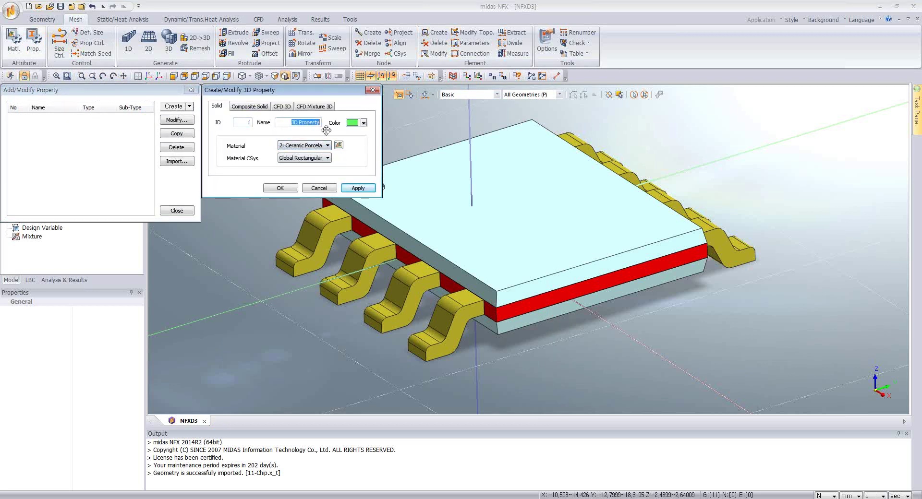
{"action": "type", "text": "ceramic"}
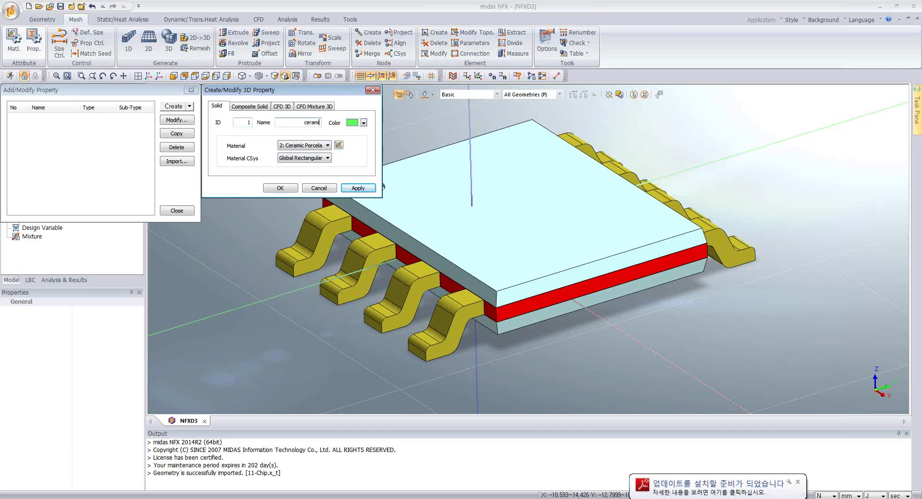
{"action": "left_click", "coordinate": [358, 189]}
Create a second 3D solid property named copper with the Copper material and finish the property definitions
{"action": "left_click", "coordinate": [305, 145]}
{"action": "left_click", "coordinate": [300, 167]}
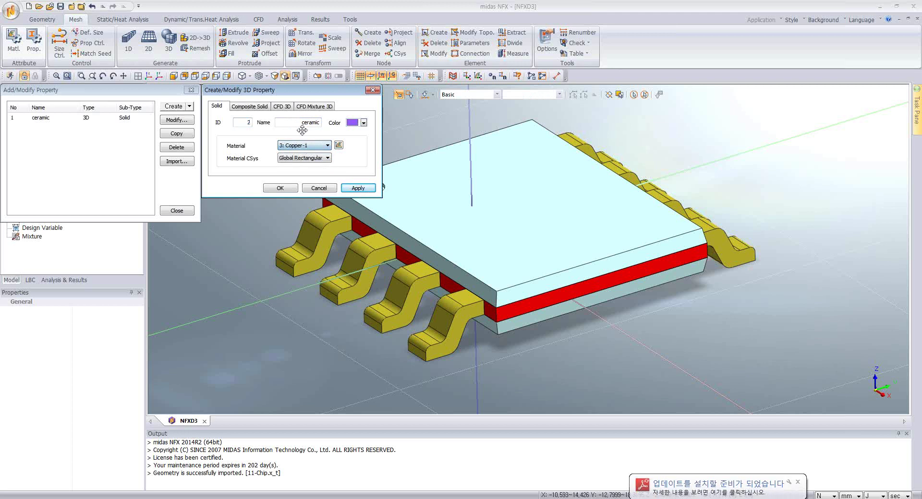
{"action": "left_click_drag", "start_coordinate": [287, 123], "coordinate": [321, 124]}
{"action": "type", "text": "copper"}
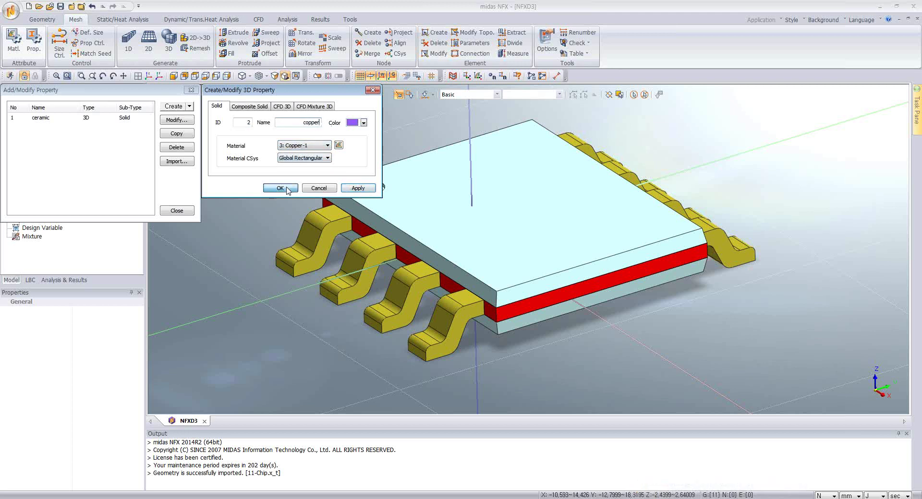
{"action": "left_click", "coordinate": [280, 188]}
{"action": "left_click", "coordinate": [190, 212]}
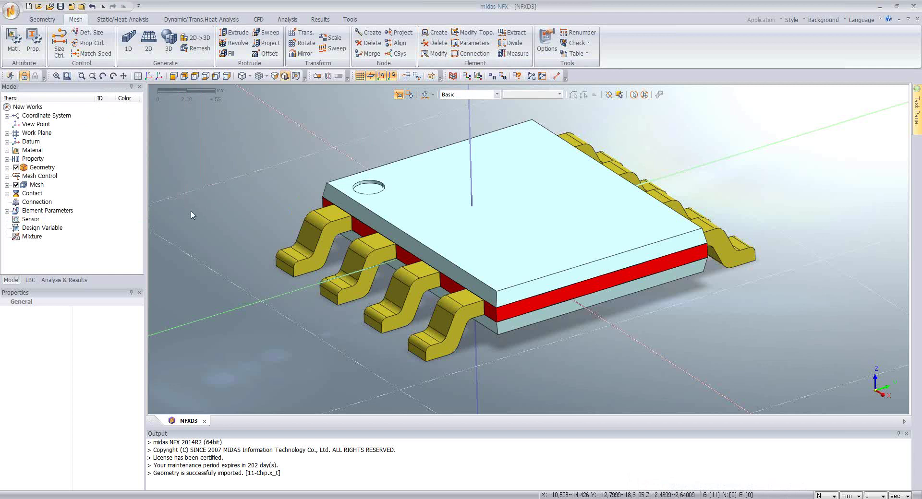
Start a face constraint and select the bottom contact faces of the four copper leads along one side of the chip
{"action": "double_click", "coordinate": [469, 217]}
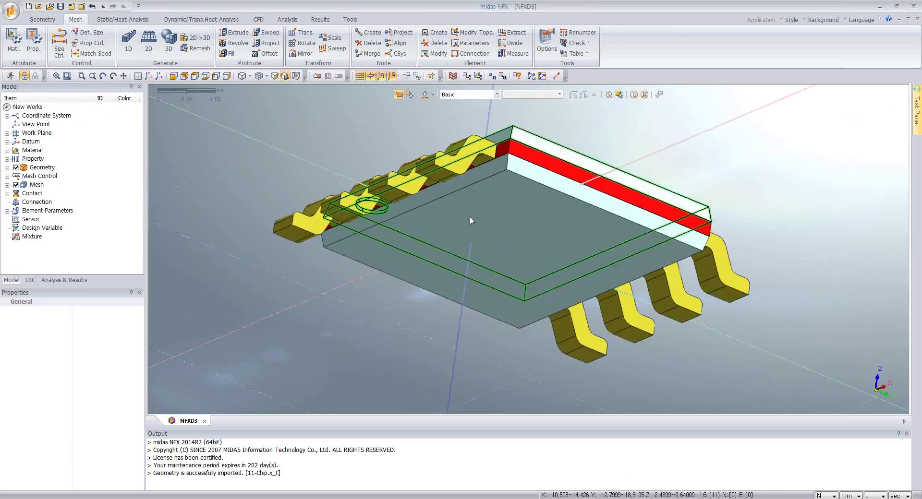
{"action": "key", "text": "Home"}
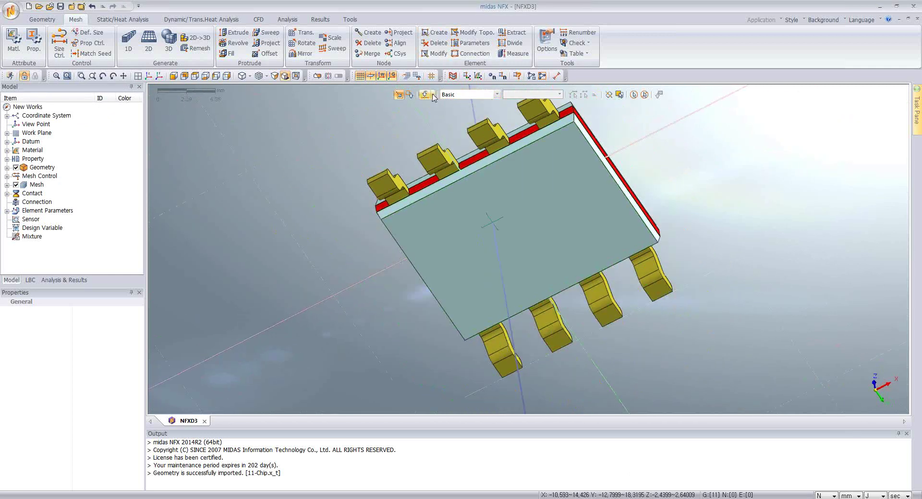
{"action": "left_click", "coordinate": [122, 20]}
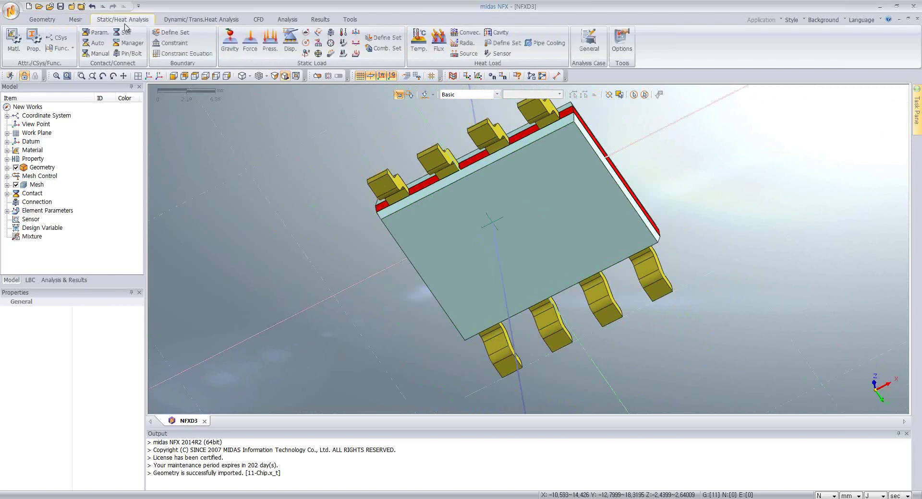
{"action": "left_click", "coordinate": [165, 42]}
{"action": "left_click_drag", "start_coordinate": [89, 96], "coordinate": [296, 123]}
{"action": "middle_click_drag", "start_coordinate": [538, 204], "coordinate": [423, 187]}
{"action": "left_click", "coordinate": [259, 176]}
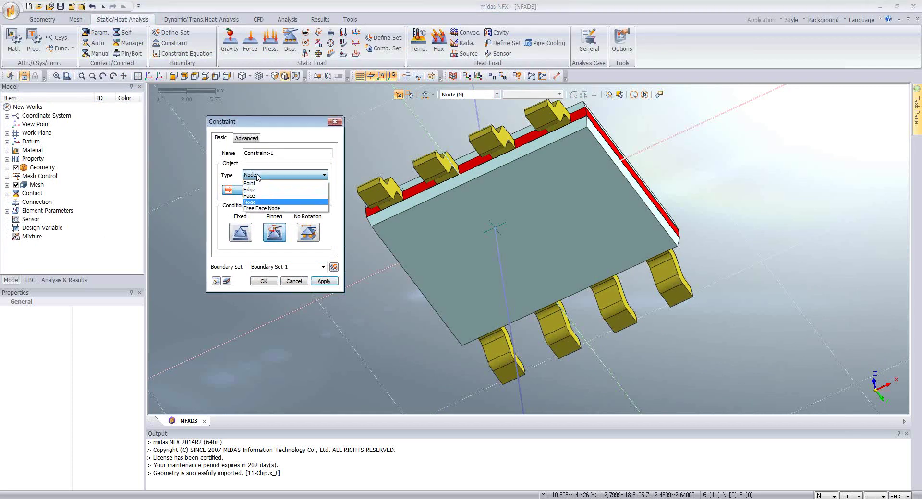
{"action": "left_click", "coordinate": [259, 196]}
{"action": "left_click", "coordinate": [373, 197]}
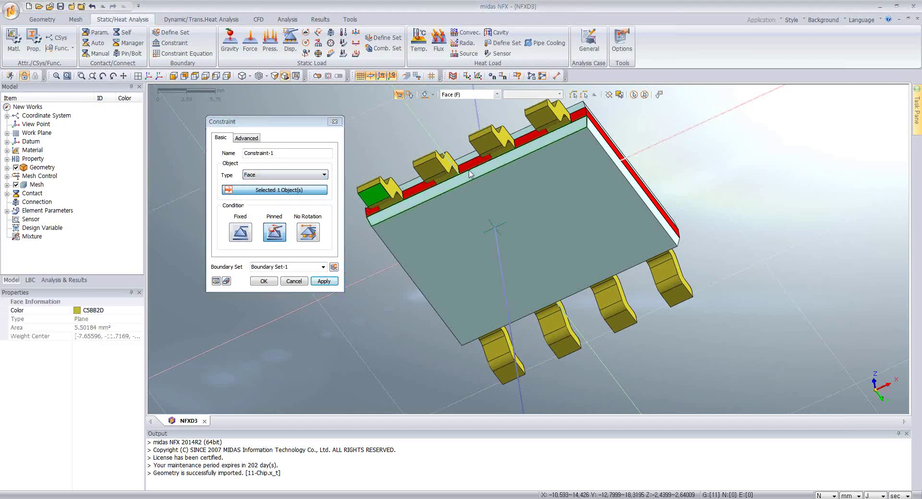
{"action": "left_click", "coordinate": [437, 171]}
{"action": "left_click", "coordinate": [487, 138]}
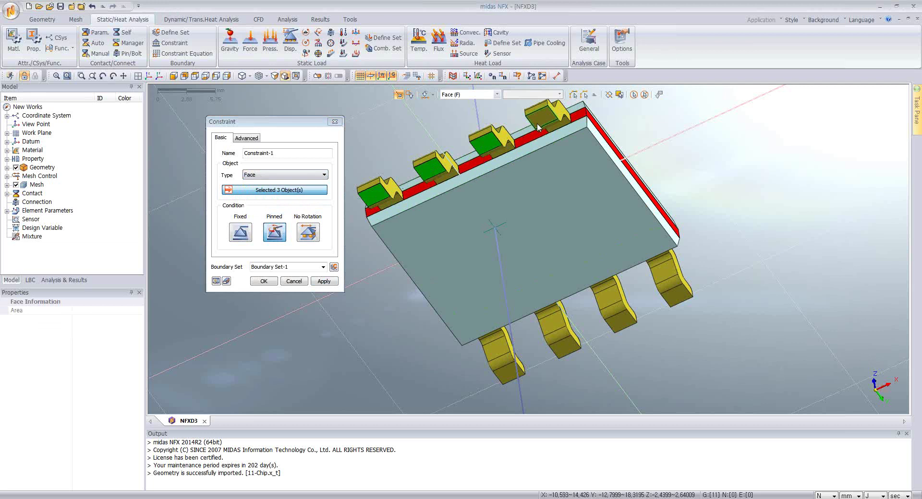
{"action": "left_click", "coordinate": [537, 123]}
Add the bottom faces of the four opposite leads and apply a Fixed constraint in Boundary Set-1
{"action": "left_click", "coordinate": [671, 295]}
{"action": "left_click", "coordinate": [620, 321]}
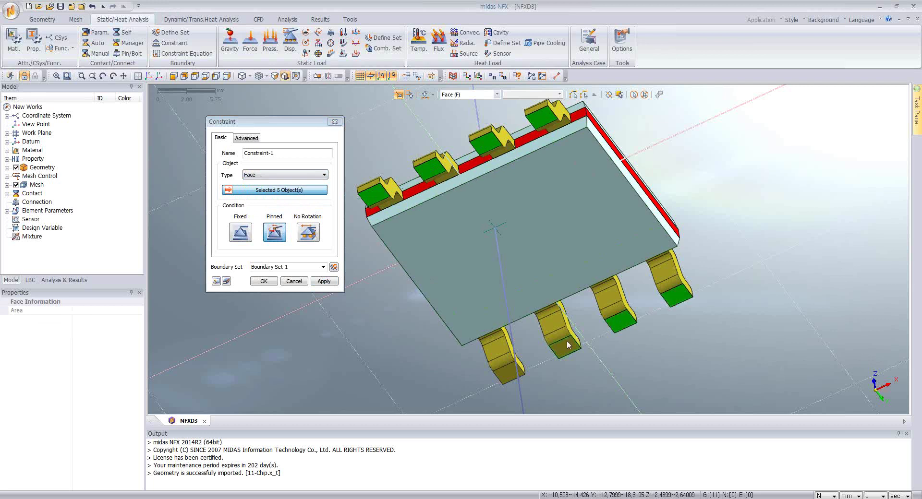
{"action": "left_click", "coordinate": [565, 347]}
{"action": "left_click", "coordinate": [518, 365]}
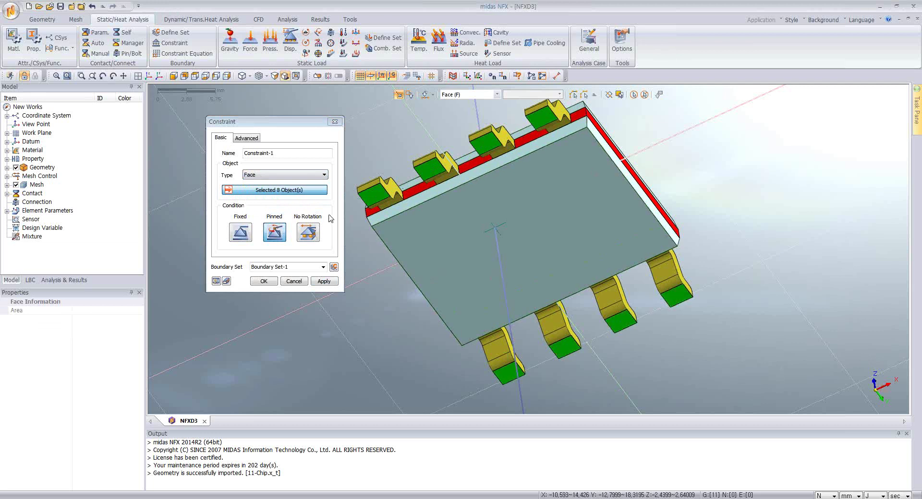
{"action": "left_click", "coordinate": [239, 236]}
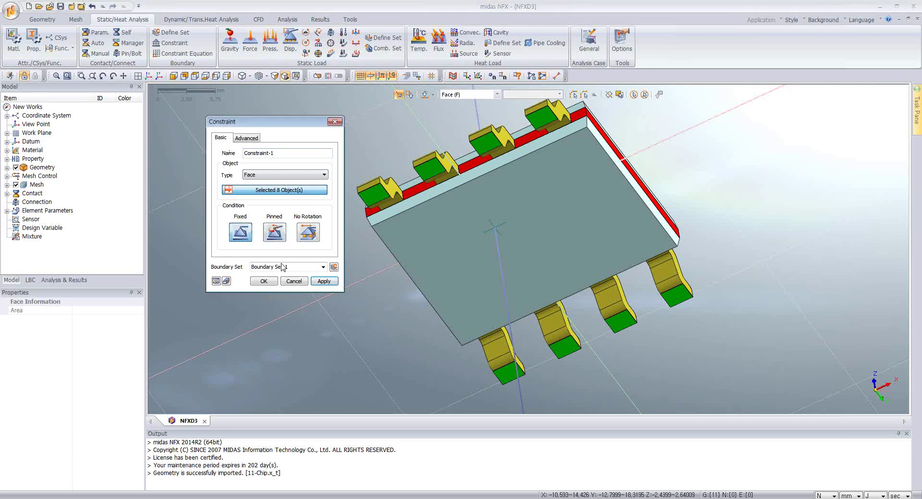
{"action": "left_click", "coordinate": [264, 282]}
{"action": "middle_click_drag", "start_coordinate": [456, 241], "coordinate": [547, 151]}
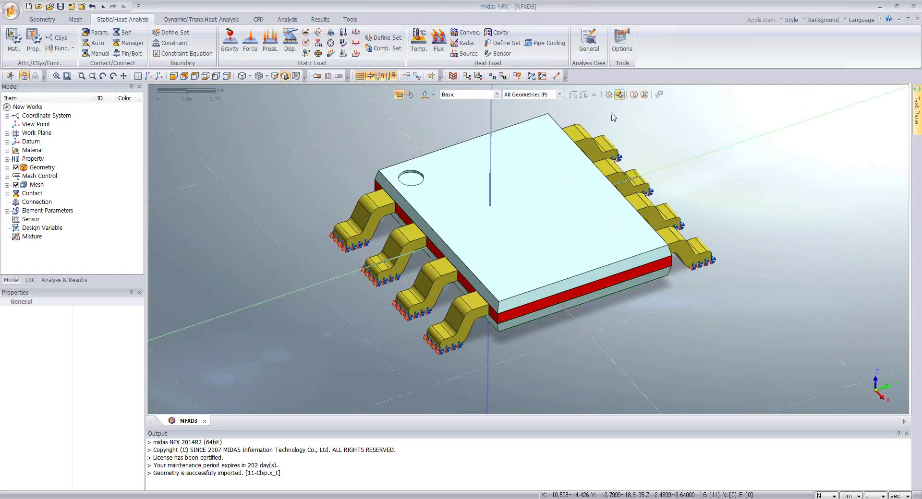
Apply a heat generation of 0.01 W/mm³ to the red middle part in Thermal Load Set-1
{"action": "scroll", "coordinate": [514, 181], "scroll_direction": "up", "scroll_amount": 3}
{"action": "middle_click_drag", "start_coordinate": [513, 181], "coordinate": [482, 184]}
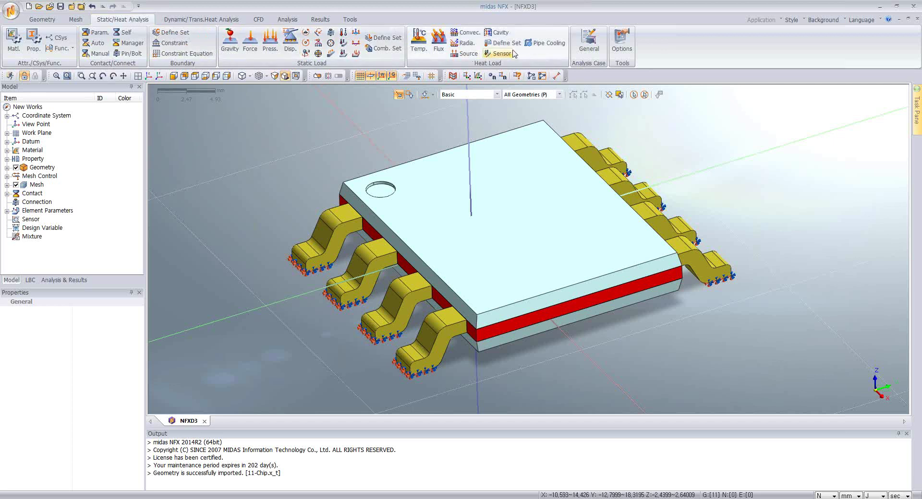
{"action": "left_click", "coordinate": [464, 54]}
{"action": "left_click_drag", "start_coordinate": [79, 88], "coordinate": [173, 170]}
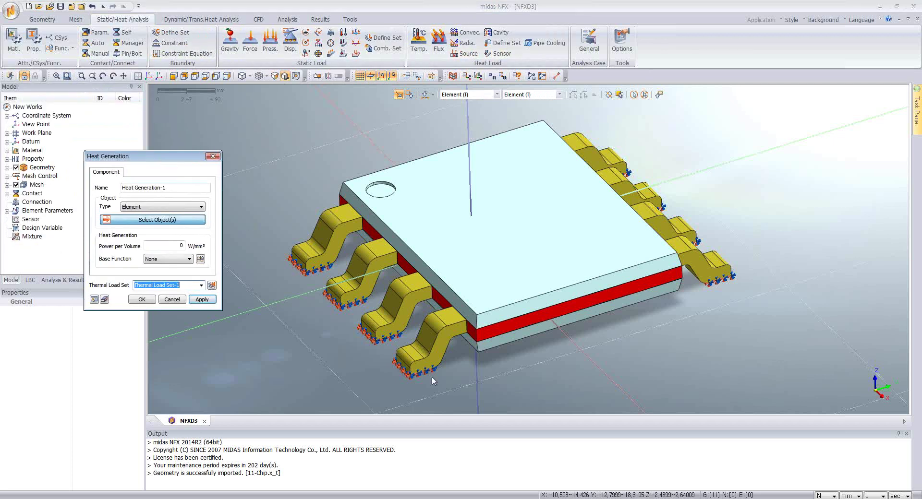
{"action": "left_click", "coordinate": [137, 208]}
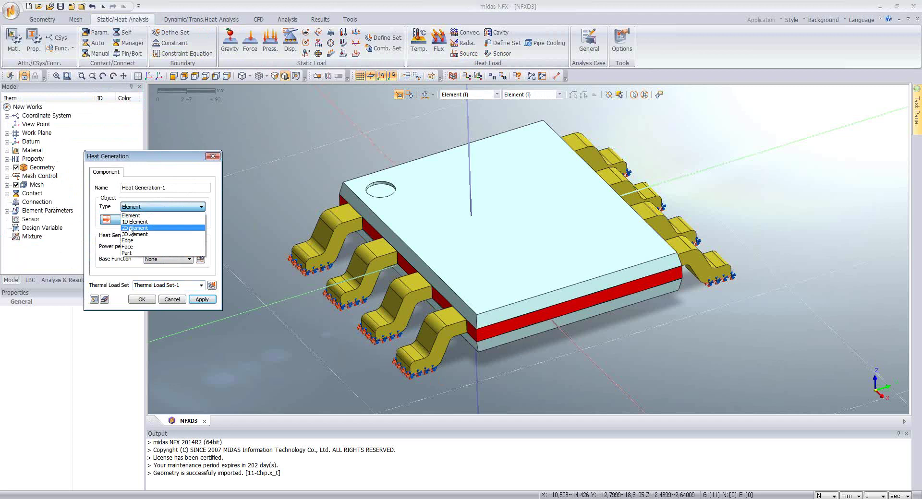
{"action": "left_click", "coordinate": [129, 253]}
{"action": "left_click", "coordinate": [470, 347]}
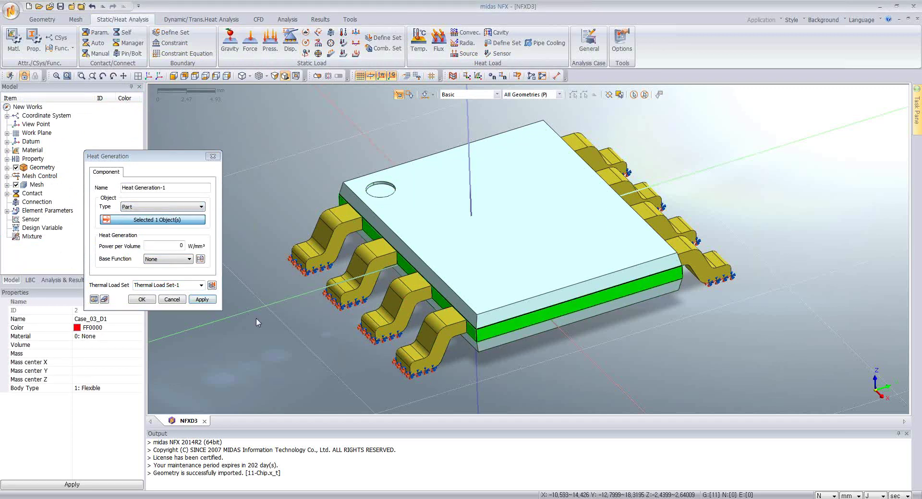
{"action": "left_click", "coordinate": [168, 247]}
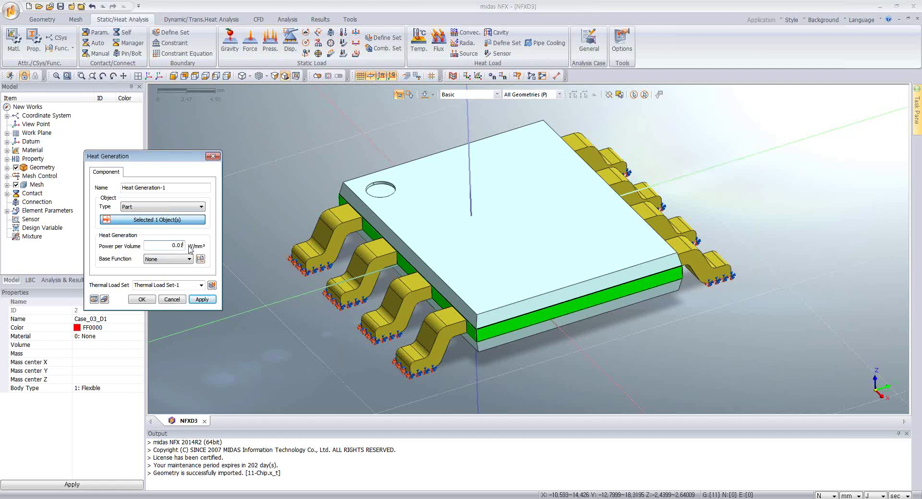
{"action": "left_click", "coordinate": [142, 299]}
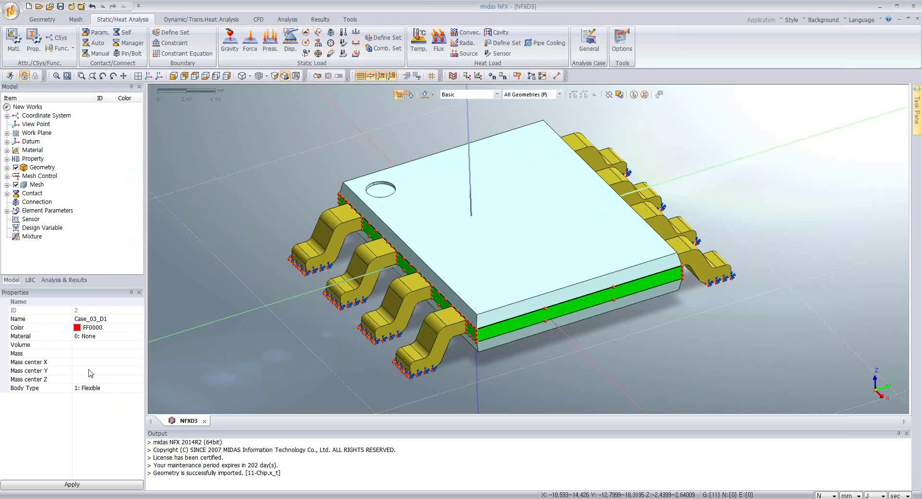
Check the volume of the red middle part and review the settings of its heat generation load
{"action": "left_click", "coordinate": [86, 354]}
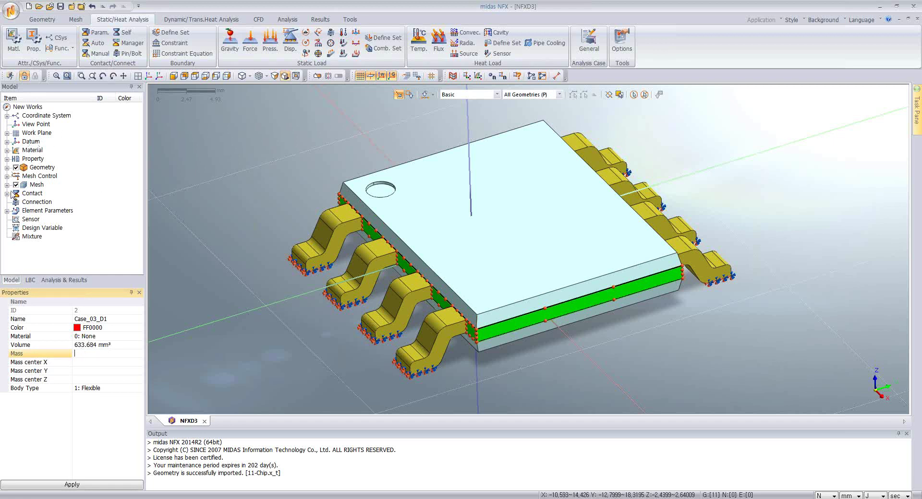
{"action": "left_click", "coordinate": [29, 280]}
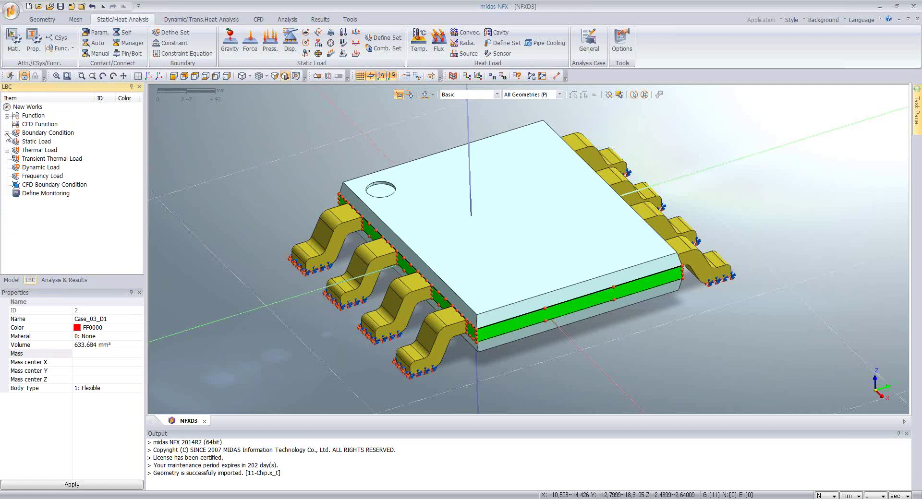
{"action": "left_click", "coordinate": [7, 150]}
{"action": "left_click", "coordinate": [16, 158]}
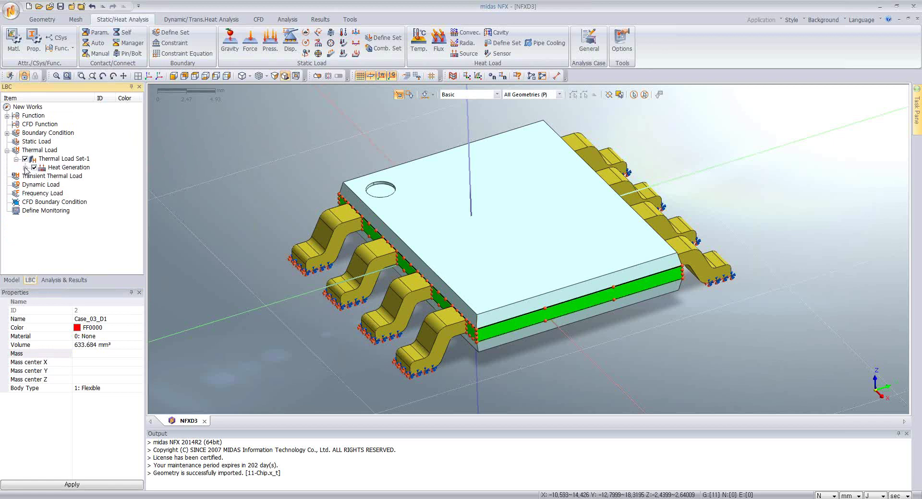
{"action": "left_click", "coordinate": [25, 167]}
{"action": "right_click", "coordinate": [61, 179]}
{"action": "left_click", "coordinate": [77, 200]}
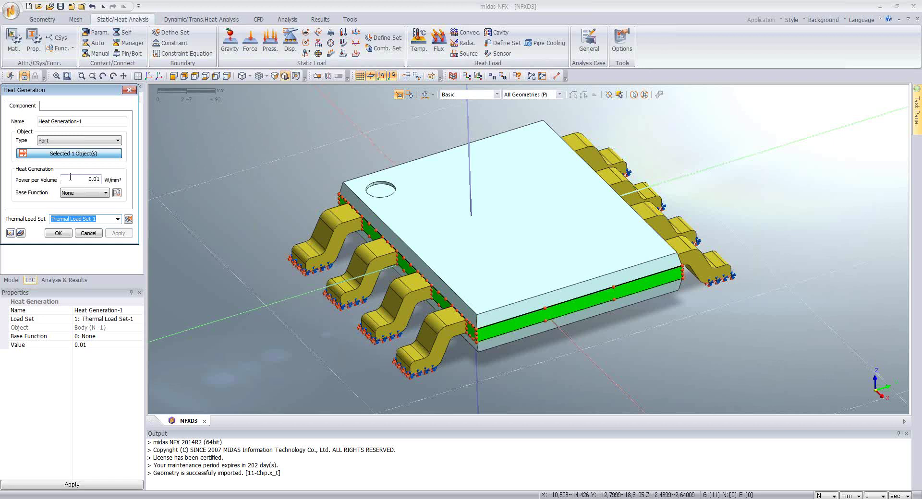
{"action": "left_click", "coordinate": [88, 233]}
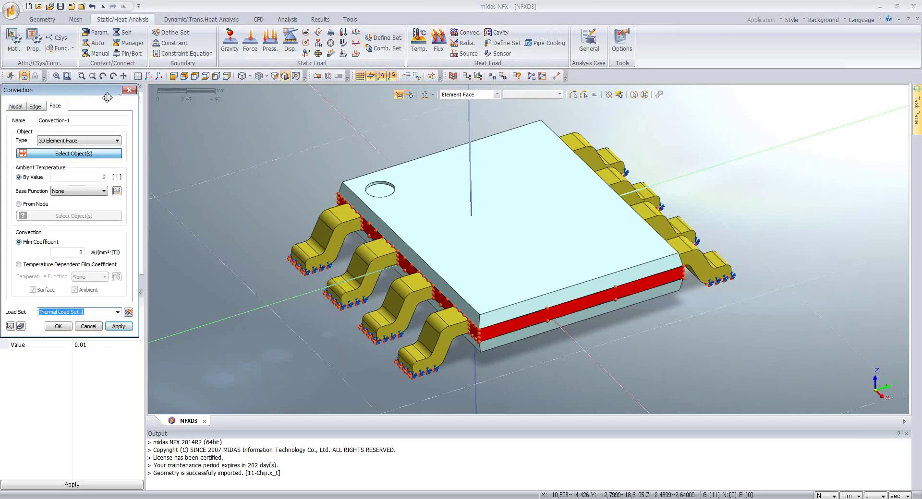
Set the convection target type to Face and select the visible outer faces of the chip and leads from above and below
{"action": "left_click_drag", "start_coordinate": [104, 90], "coordinate": [217, 104]}
{"action": "left_click", "coordinate": [203, 155]}
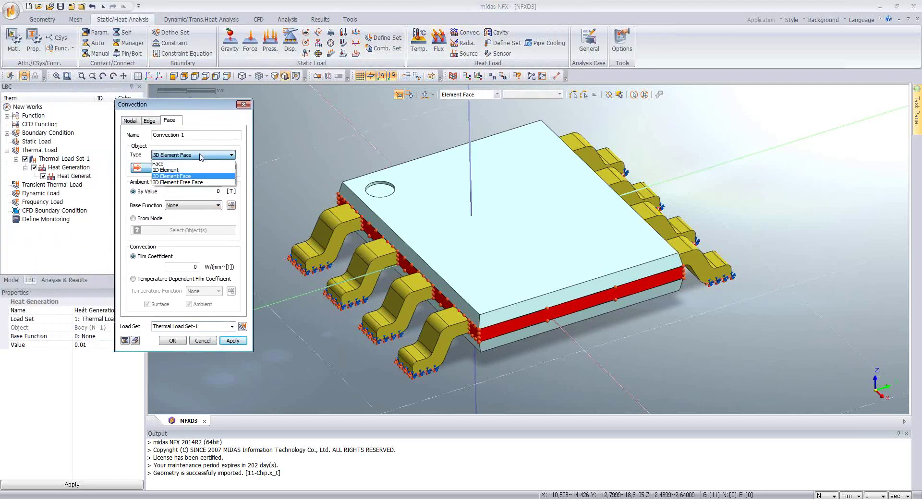
{"action": "left_click", "coordinate": [199, 166]}
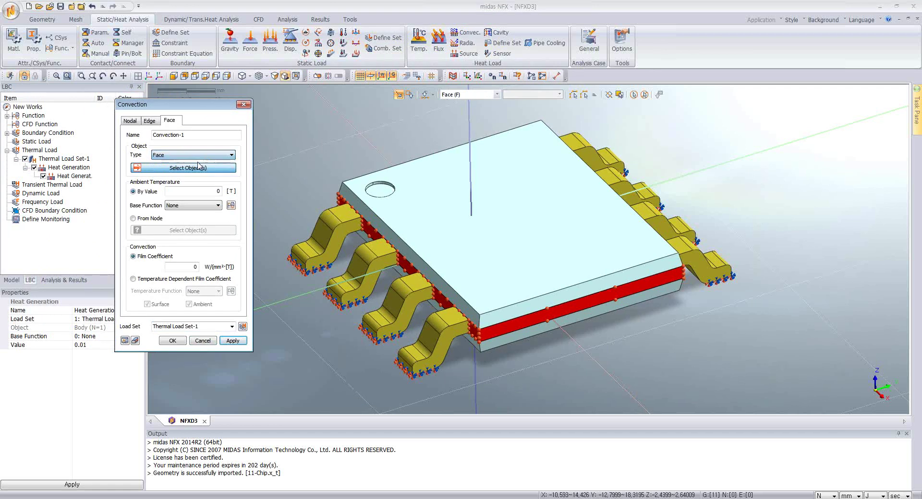
{"action": "left_click", "coordinate": [620, 95]}
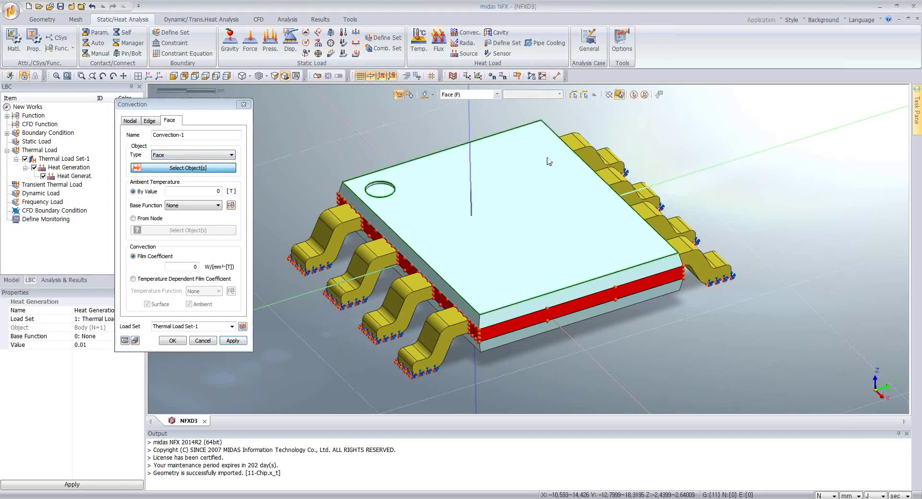
{"action": "middle_click_drag", "start_coordinate": [462, 263], "coordinate": [315, 125]}
{"action": "left_click_drag", "start_coordinate": [275, 104], "coordinate": [752, 406]}
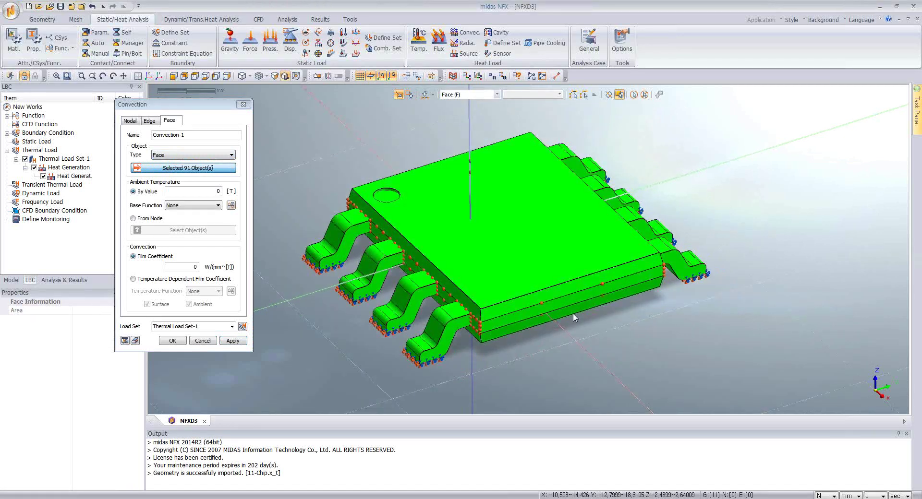
{"action": "middle_click_drag", "start_coordinate": [570, 316], "coordinate": [504, 261]}
{"action": "left_click_drag", "start_coordinate": [283, 108], "coordinate": [845, 413]}
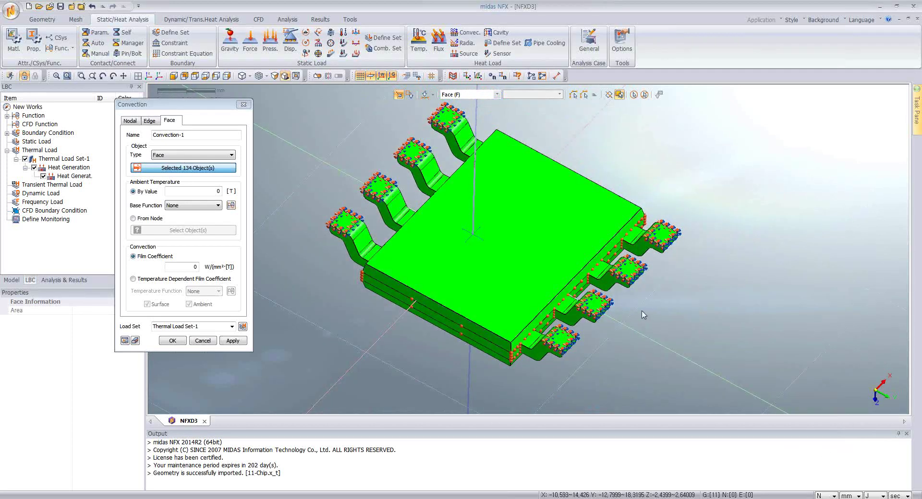
{"action": "middle_click_drag", "start_coordinate": [644, 314], "coordinate": [408, 173]}
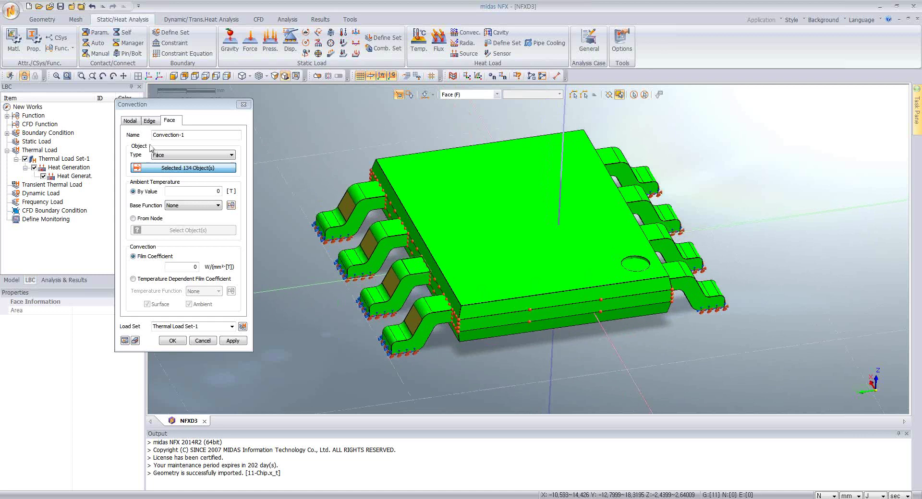
Set the convection's ambient temperature to 20, enter the film coefficient and apply it in Thermal Load Set-1
{"action": "left_click", "coordinate": [201, 192]}
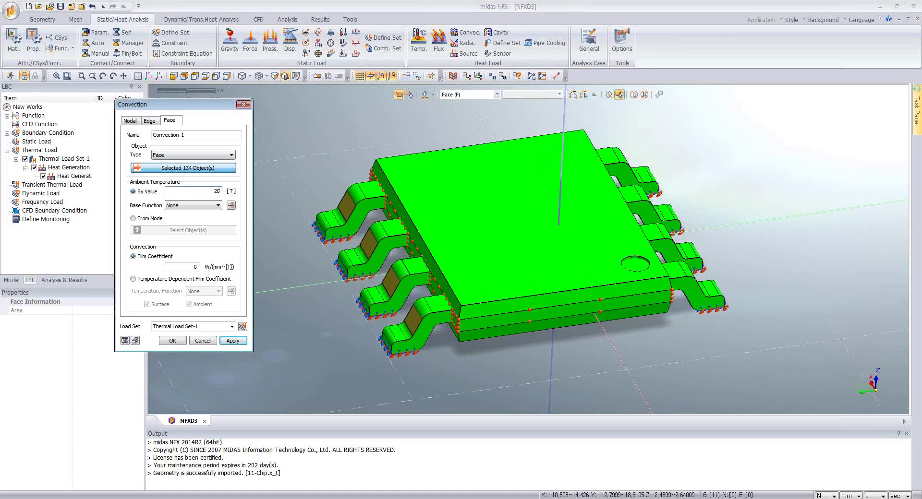
{"action": "left_click", "coordinate": [200, 267]}
{"action": "left_click", "coordinate": [172, 341]}
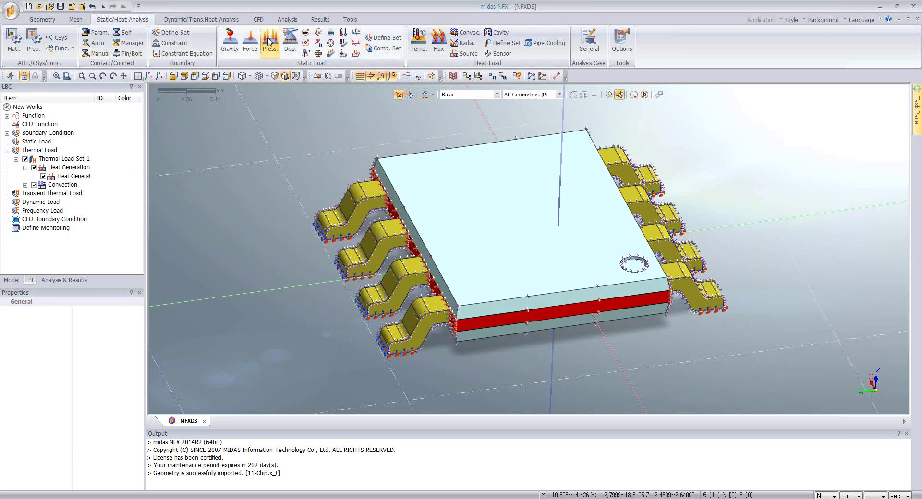
Create automatic welded surface-to-surface contact between all geometry parts of the chip with automatic searching distance
{"action": "left_click", "coordinate": [171, 42]}
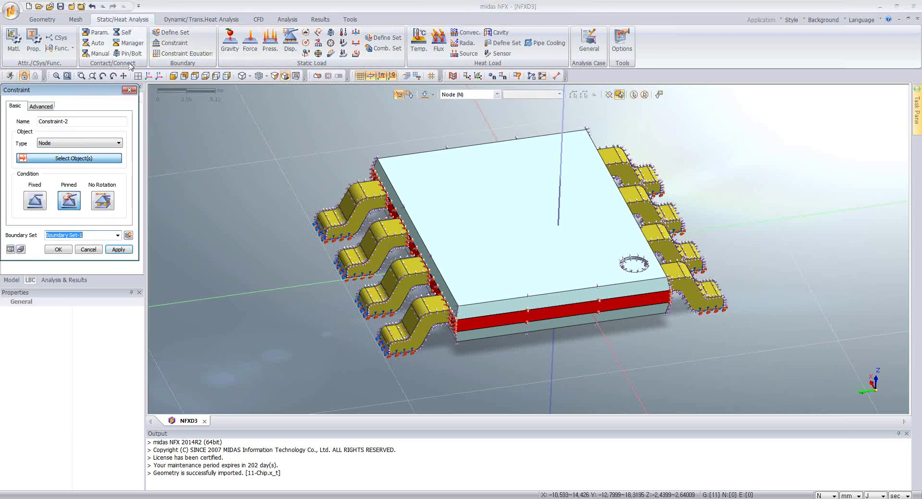
{"action": "left_click", "coordinate": [129, 90]}
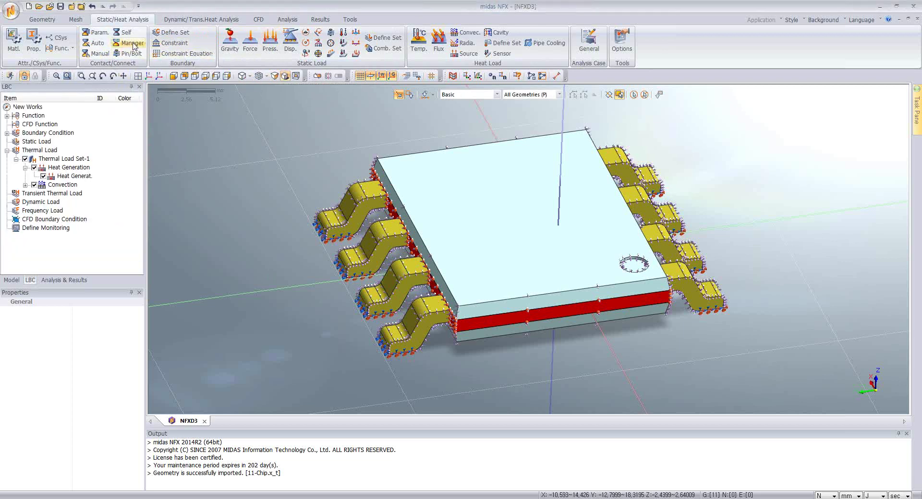
{"action": "left_click", "coordinate": [99, 44]}
{"action": "left_click_drag", "start_coordinate": [99, 91], "coordinate": [314, 115]}
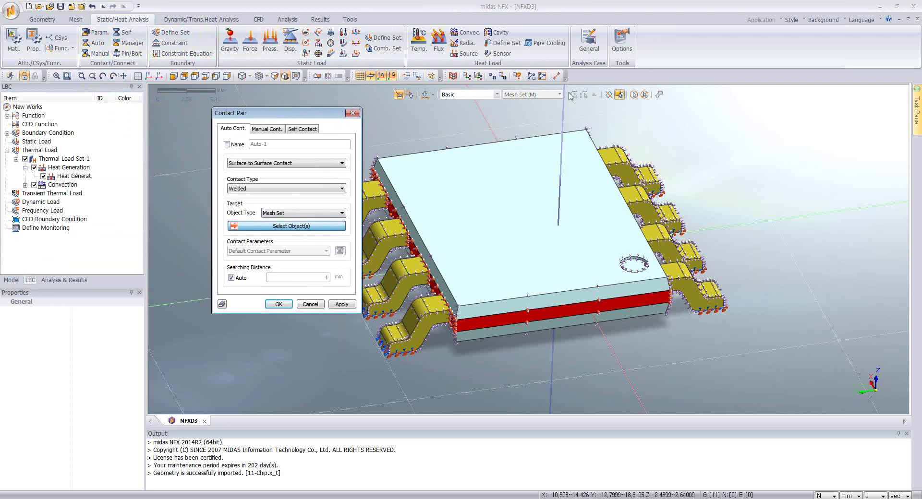
{"action": "left_click", "coordinate": [256, 188]}
{"action": "left_click", "coordinate": [256, 191]}
{"action": "left_click", "coordinate": [271, 213]}
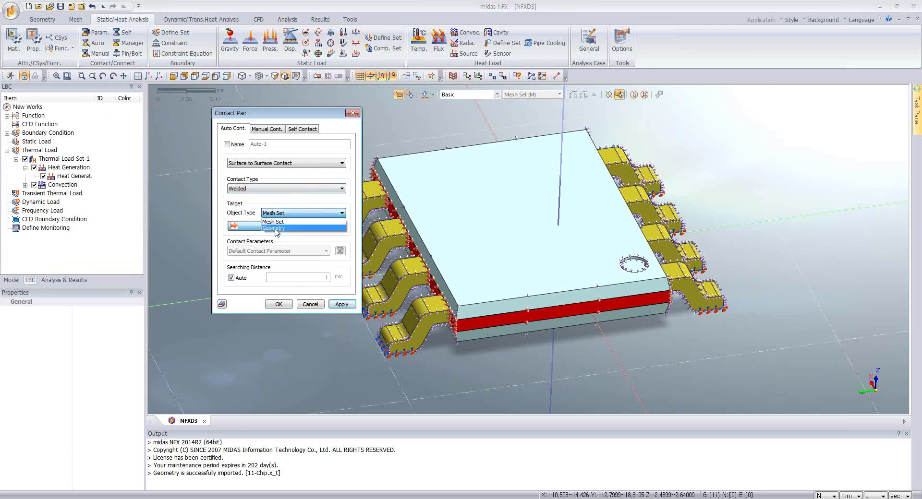
{"action": "left_click", "coordinate": [275, 228]}
{"action": "key", "text": "ctrl+a"}
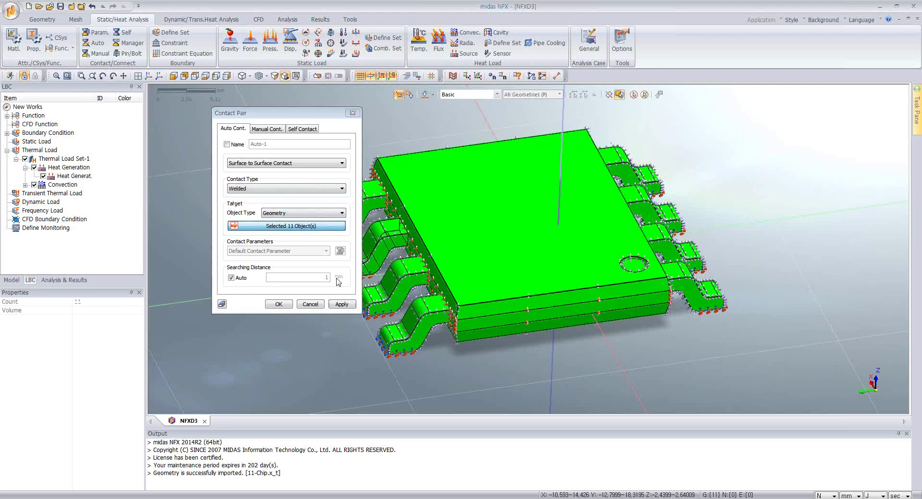
{"action": "left_click", "coordinate": [278, 305]}
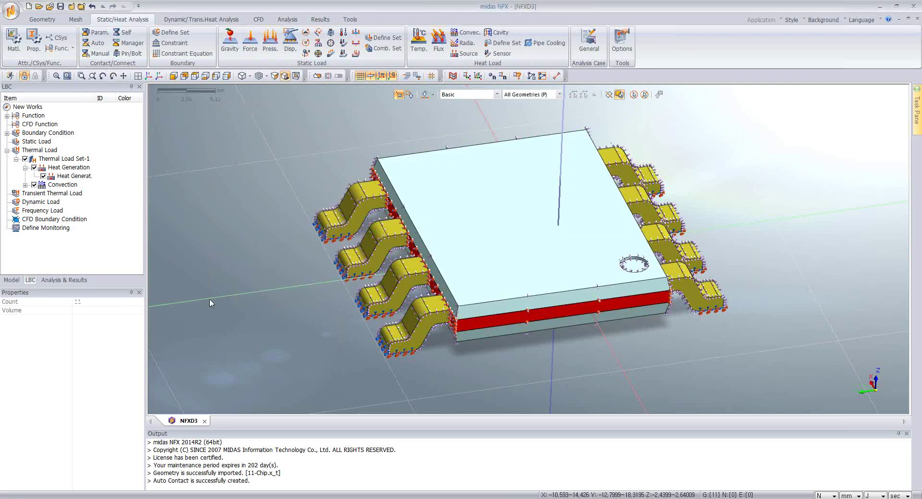
Start a solid auto-mesh with the Hybrid Mesher and select the three stacked parts of the chip body
{"action": "left_click", "coordinate": [76, 19]}
{"action": "left_click", "coordinate": [168, 40]}
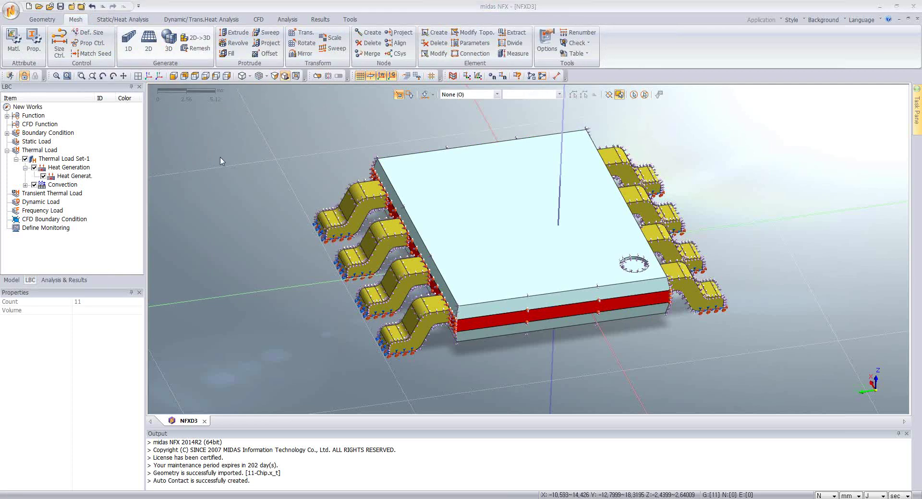
{"action": "left_click_drag", "start_coordinate": [71, 96], "coordinate": [210, 130]}
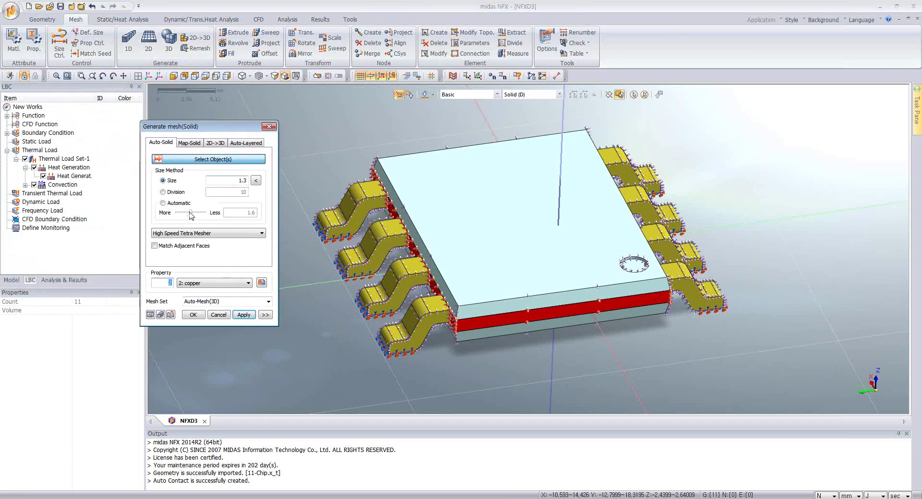
{"action": "left_click", "coordinate": [181, 233]}
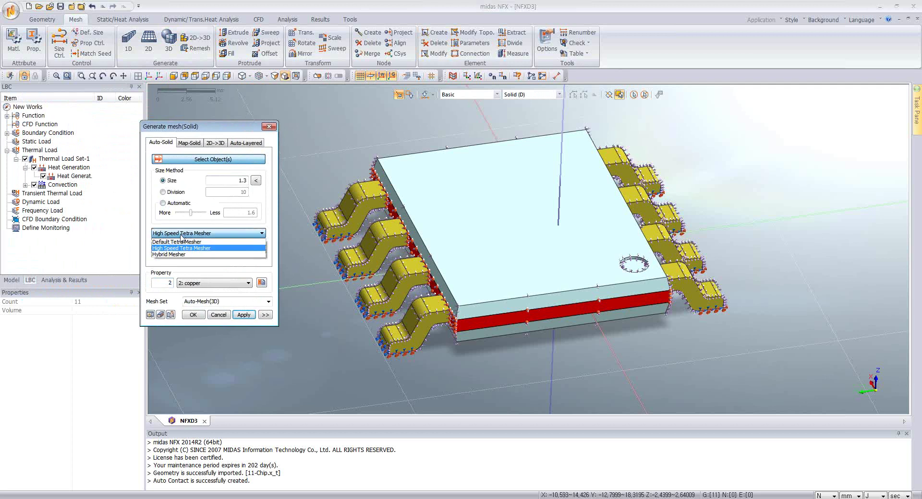
{"action": "left_click", "coordinate": [187, 245]}
{"action": "left_click", "coordinate": [452, 291]}
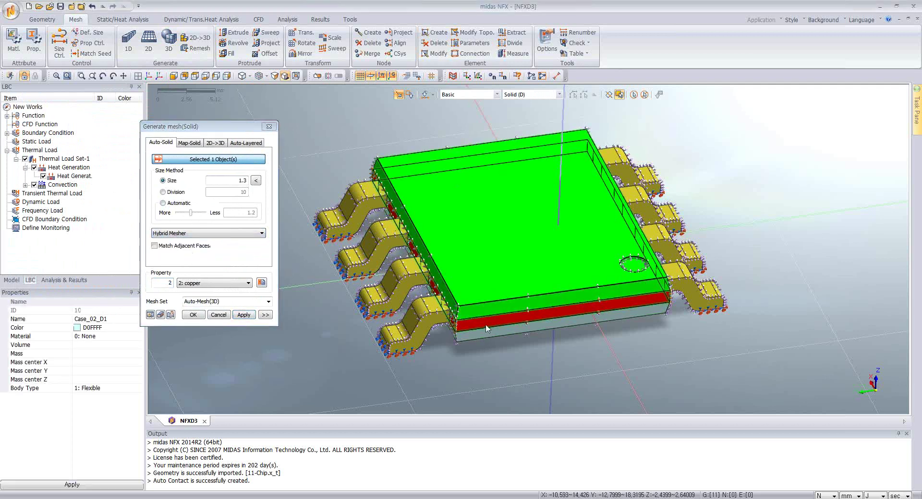
{"action": "left_click", "coordinate": [468, 320]}
{"action": "left_click", "coordinate": [481, 336]}
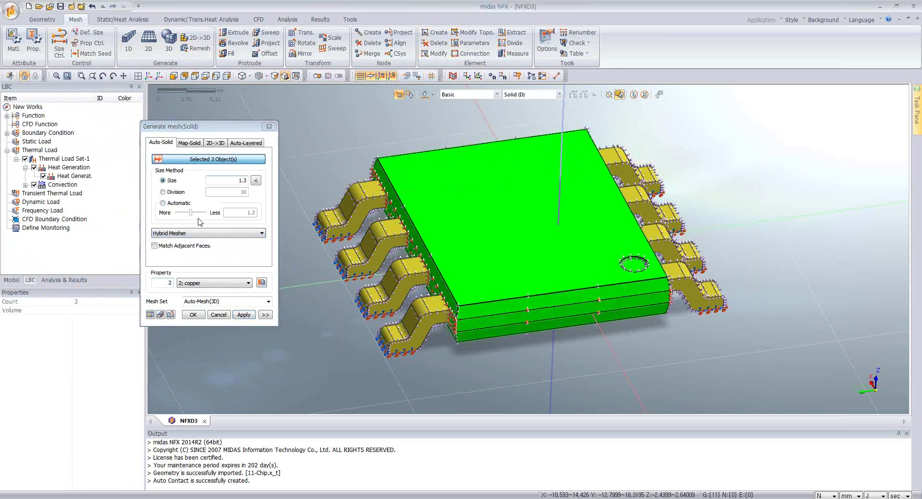
Mesh the three body parts using the automatic size method at 1.08 with the ceramic property
{"action": "left_click", "coordinate": [164, 203]}
{"action": "left_click_drag", "start_coordinate": [192, 213], "coordinate": [188, 215]}
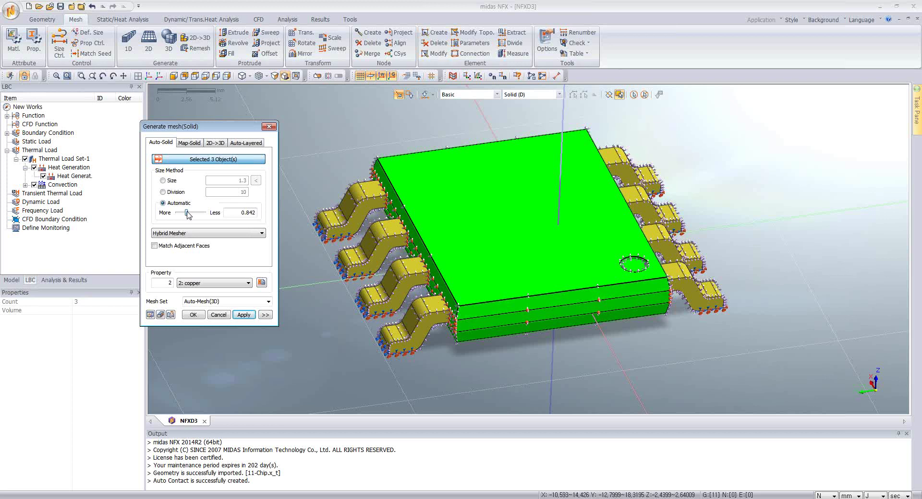
{"action": "left_click_drag", "start_coordinate": [187, 210], "coordinate": [190, 211]}
{"action": "left_click", "coordinate": [202, 283]}
{"action": "left_click", "coordinate": [204, 292]}
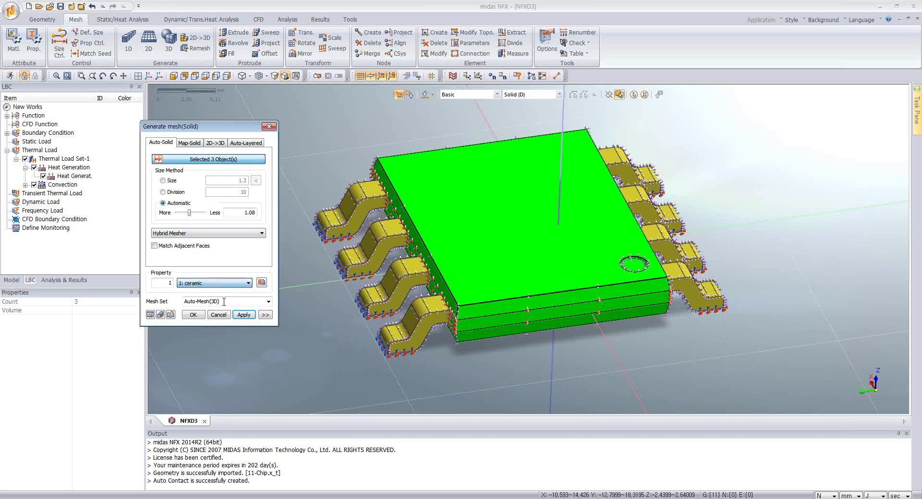
{"action": "left_click", "coordinate": [248, 317]}
{"action": "left_click", "coordinate": [244, 315]}
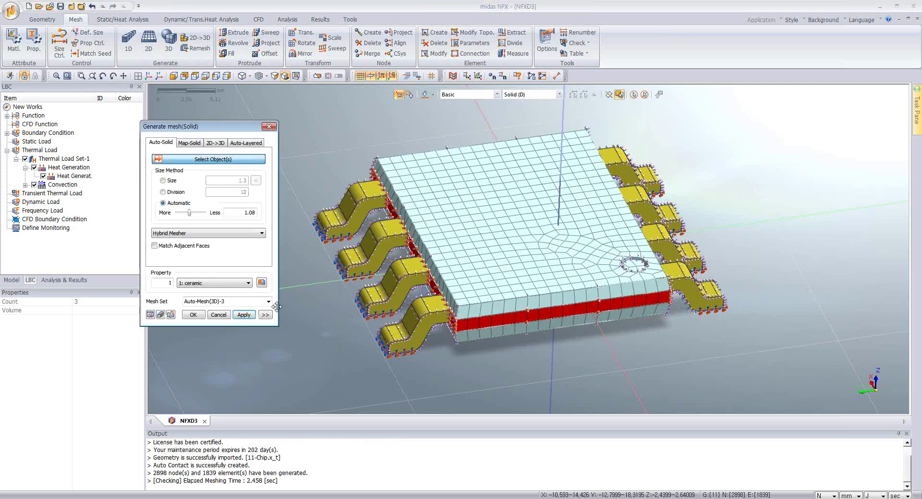
Mesh all eight leads on both sides of the chip using the same mesh settings and the copper property
{"action": "left_click", "coordinate": [344, 205]}
{"action": "left_click", "coordinate": [384, 237]}
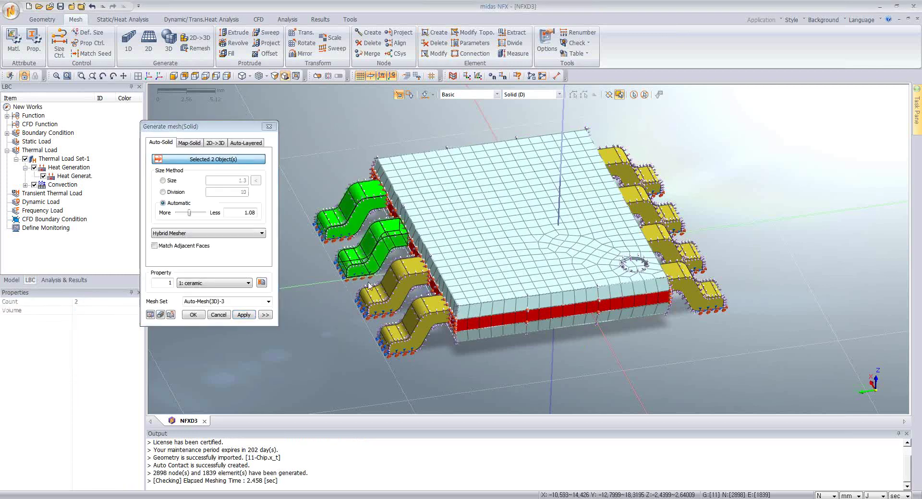
{"action": "left_click", "coordinate": [404, 278]}
{"action": "left_click", "coordinate": [402, 335]}
{"action": "key", "text": "ctrl+t"}
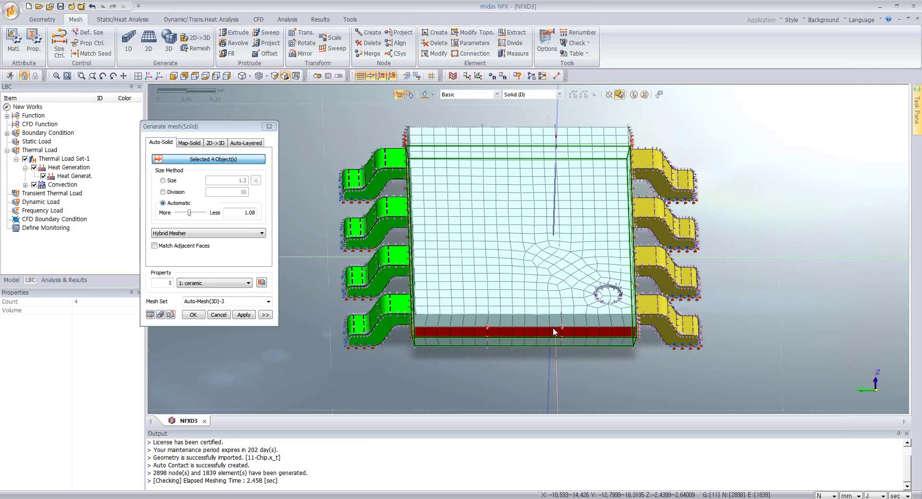
{"action": "left_click", "coordinate": [663, 179]}
{"action": "left_click", "coordinate": [664, 222]}
{"action": "left_click", "coordinate": [656, 264]}
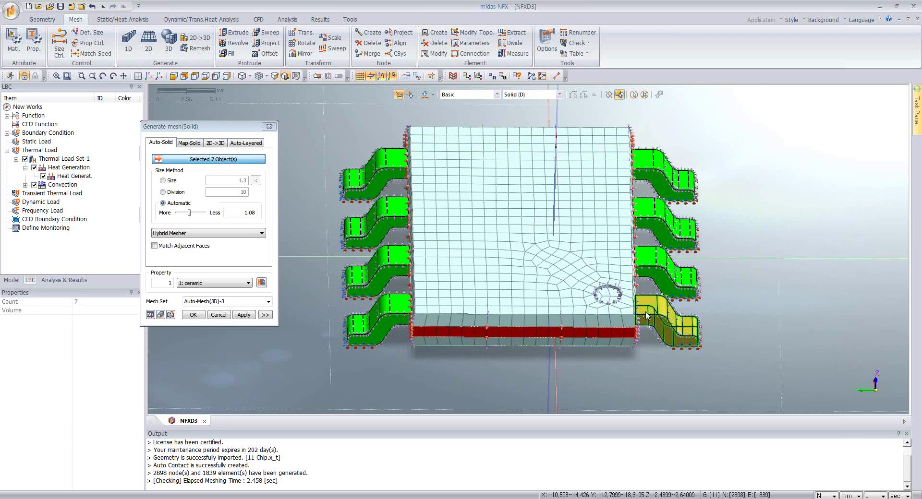
{"action": "left_click", "coordinate": [663, 329]}
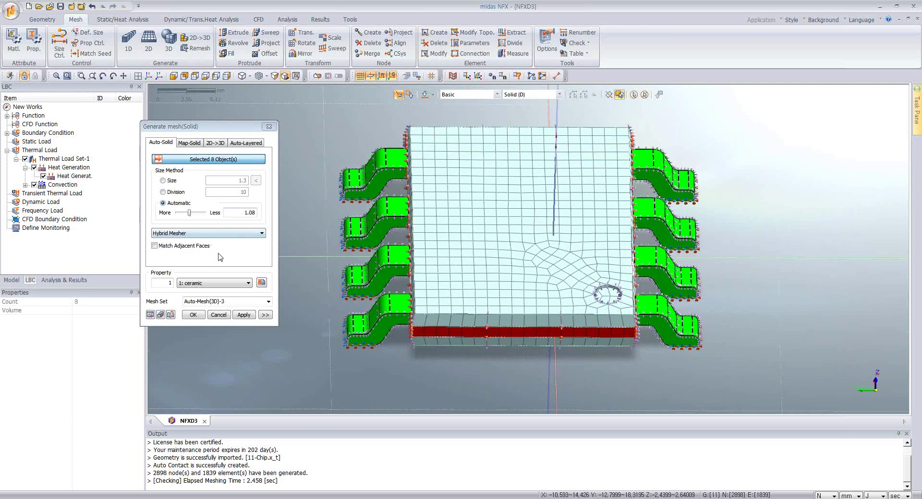
{"action": "left_click", "coordinate": [213, 283]}
{"action": "left_click", "coordinate": [210, 298]}
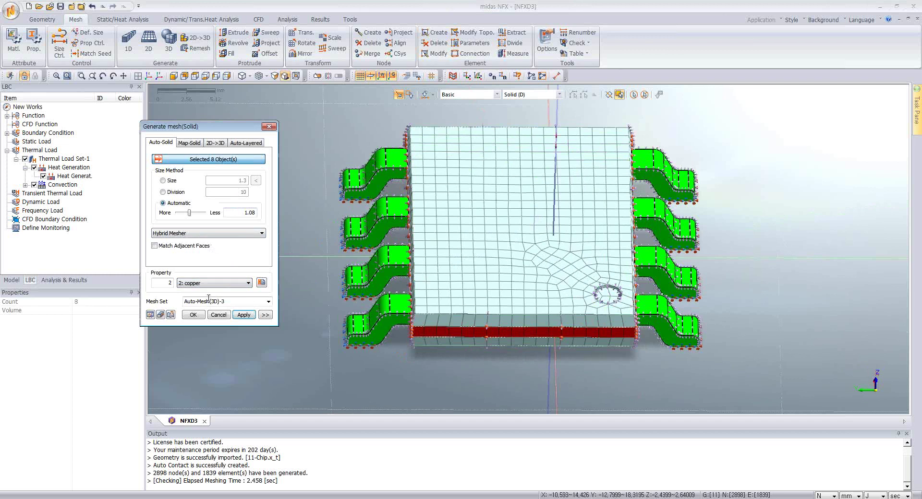
{"action": "left_click", "coordinate": [194, 315]}
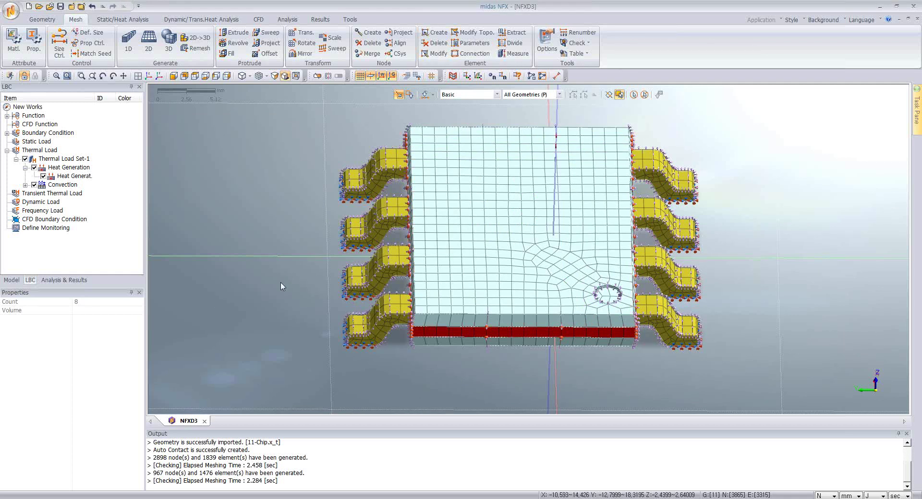
Create a general analysis case titled case1 with the Linear Thermal Stress (Steady State) solution type
{"action": "middle_click_drag", "start_coordinate": [280, 282], "coordinate": [296, 169]}
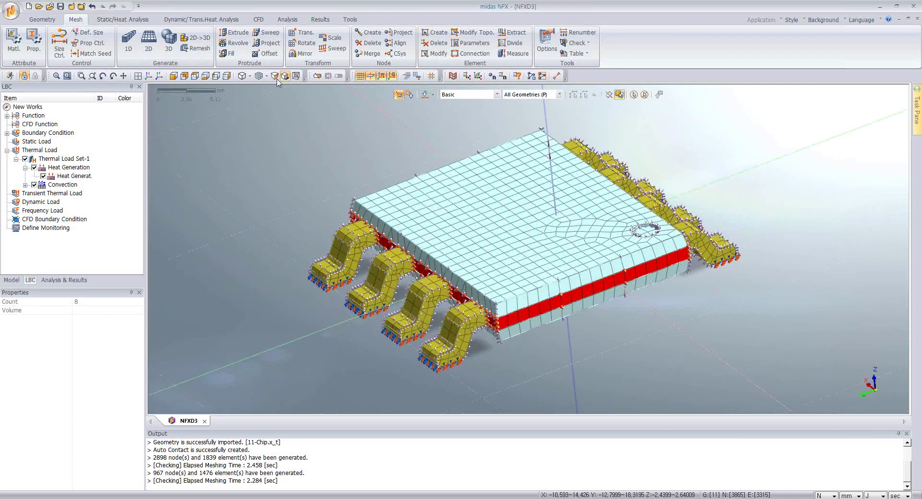
{"action": "left_click", "coordinate": [287, 19]}
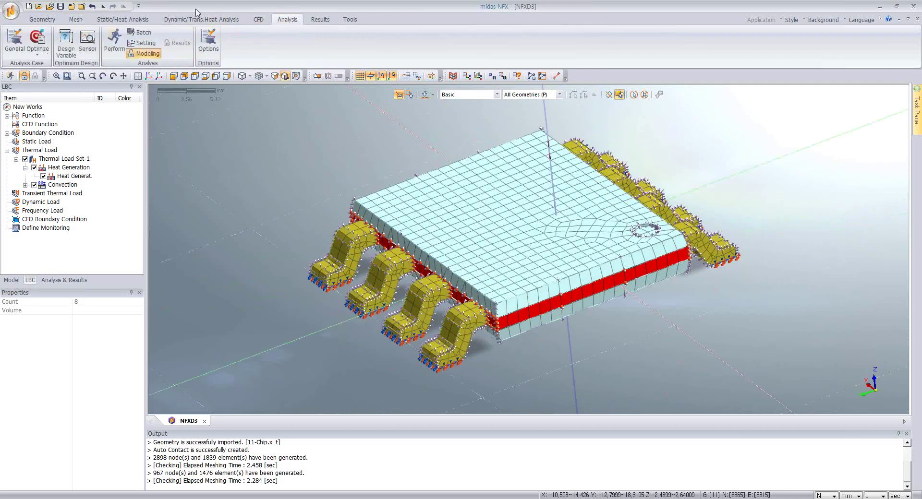
{"action": "left_click", "coordinate": [14, 48]}
{"action": "left_click", "coordinate": [333, 153]}
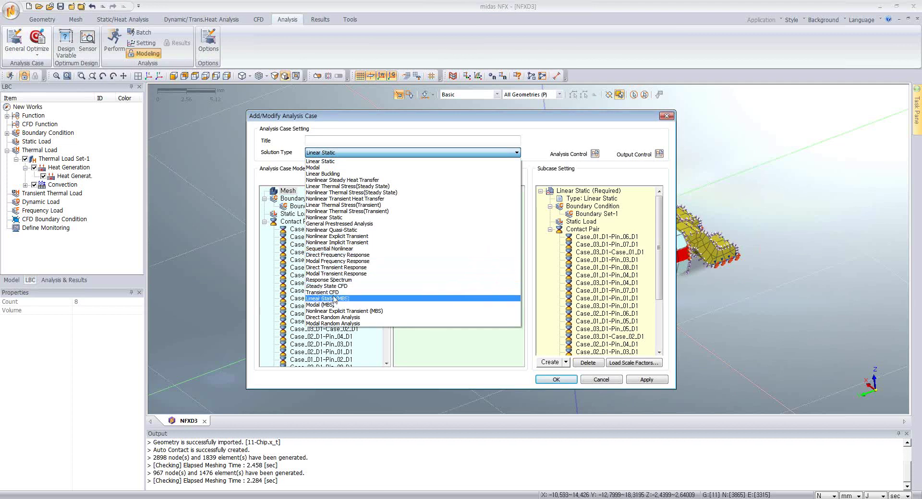
{"action": "left_click", "coordinate": [326, 187]}
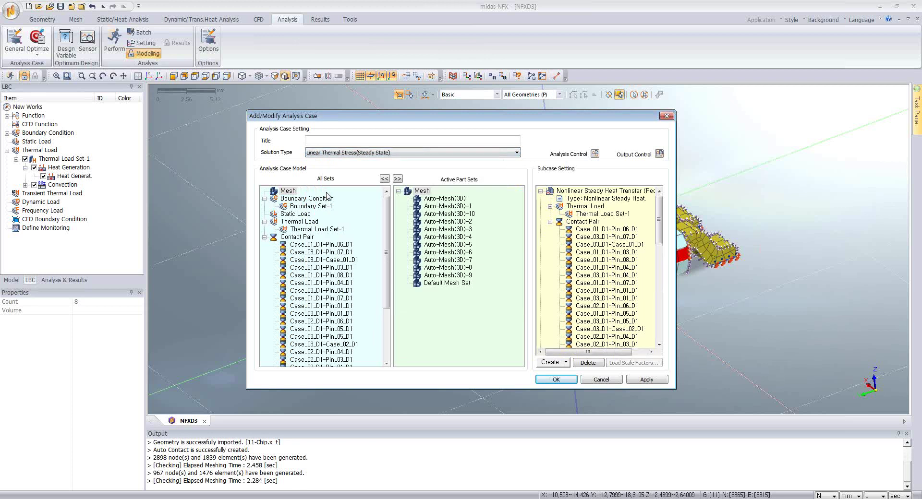
{"action": "left_click", "coordinate": [323, 137]}
Set the initial temperature of the Nonlinear Steady Heat Transfer subcase to 20 and save the analysis case
{"action": "left_click", "coordinate": [595, 191]}
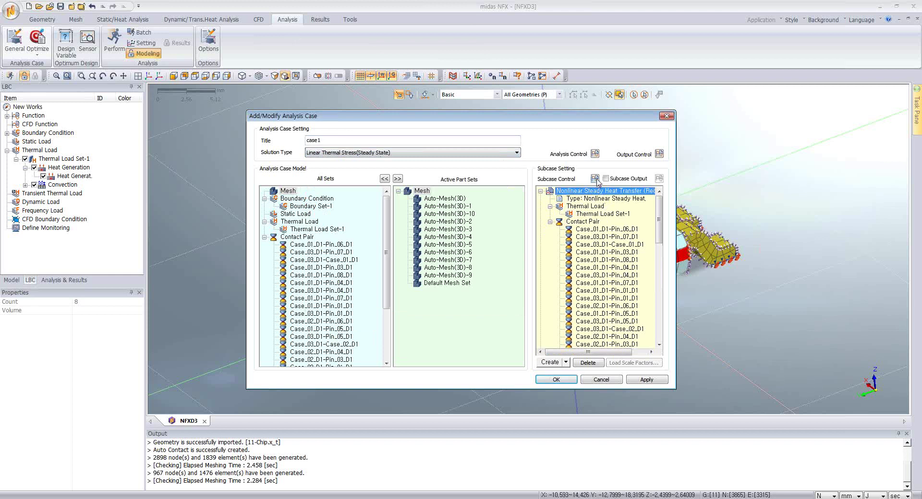
{"action": "left_click", "coordinate": [595, 179]}
{"action": "left_click", "coordinate": [409, 134]}
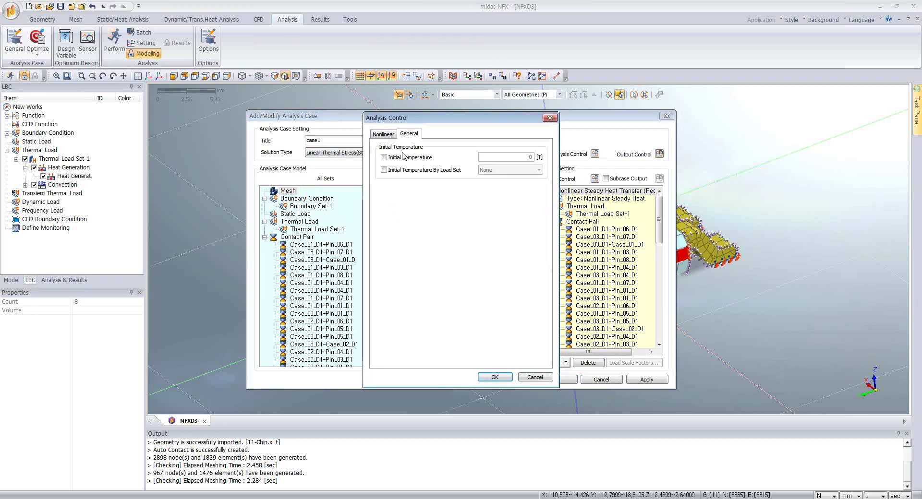
{"action": "left_click", "coordinate": [383, 157]}
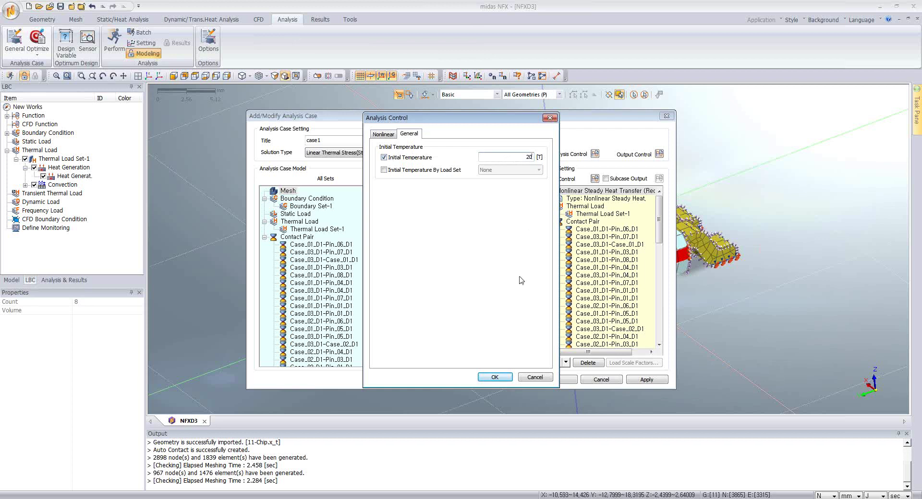
{"action": "left_click", "coordinate": [494, 377]}
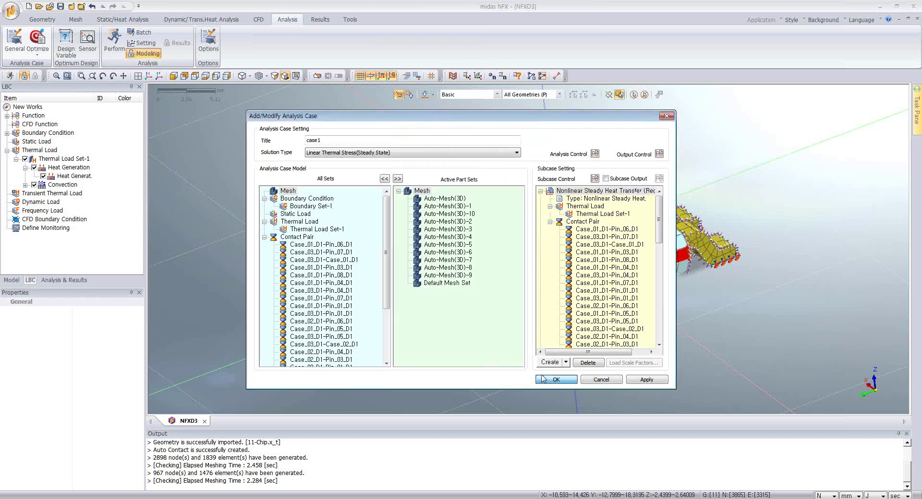
{"action": "left_click", "coordinate": [542, 380]}
Solve analysis case case1, saving the model as NFXD3.nfx in the Webinar Models folder
{"action": "left_click", "coordinate": [53, 279]}
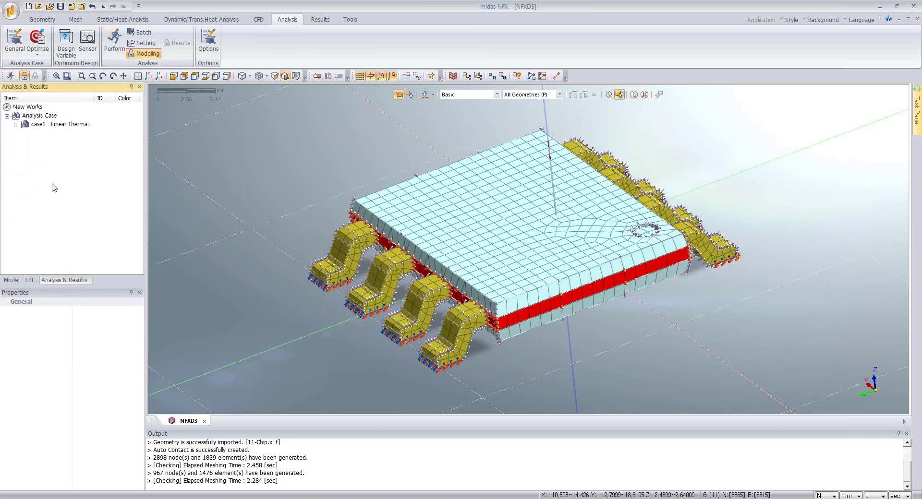
{"action": "right_click", "coordinate": [56, 129]}
{"action": "left_click", "coordinate": [69, 134]}
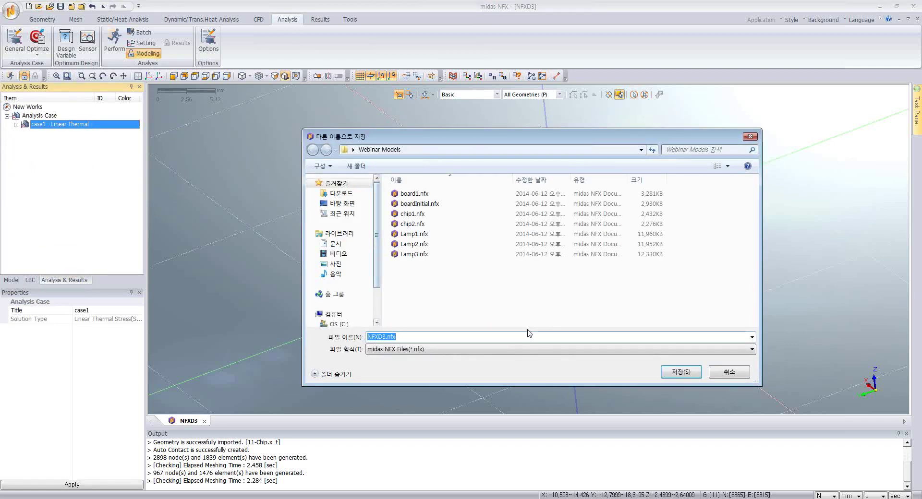
{"action": "left_click", "coordinate": [670, 371]}
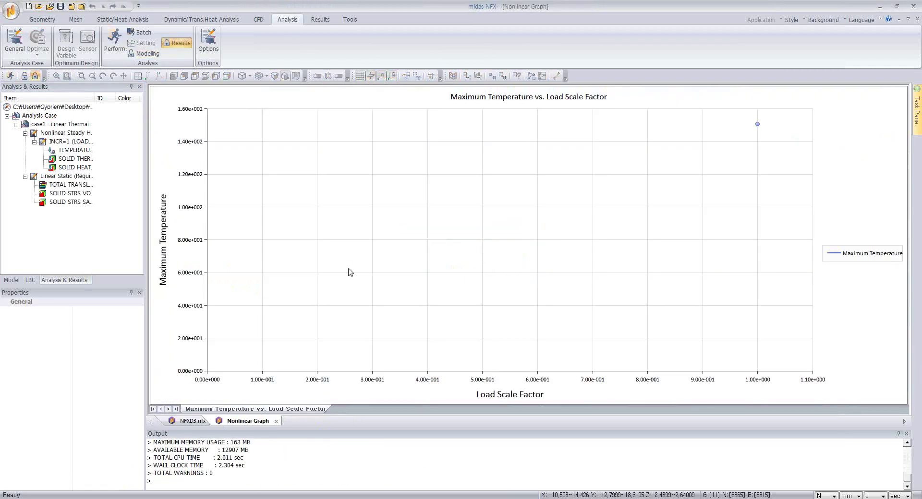
Display the temperature contour on the model with minimum and maximum labels and inspect it from several angles
{"action": "left_click", "coordinate": [195, 421]}
{"action": "double_click", "coordinate": [75, 150]}
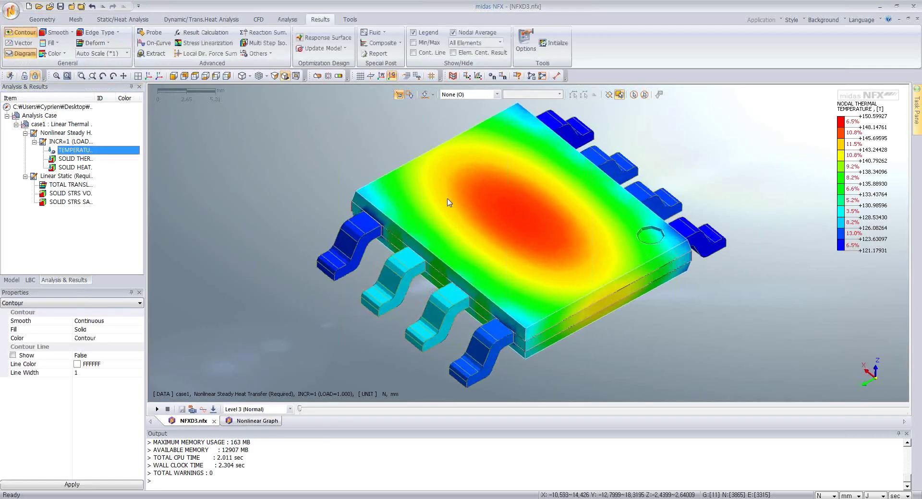
{"action": "scroll", "coordinate": [451, 200], "scroll_direction": "up", "scroll_amount": 3}
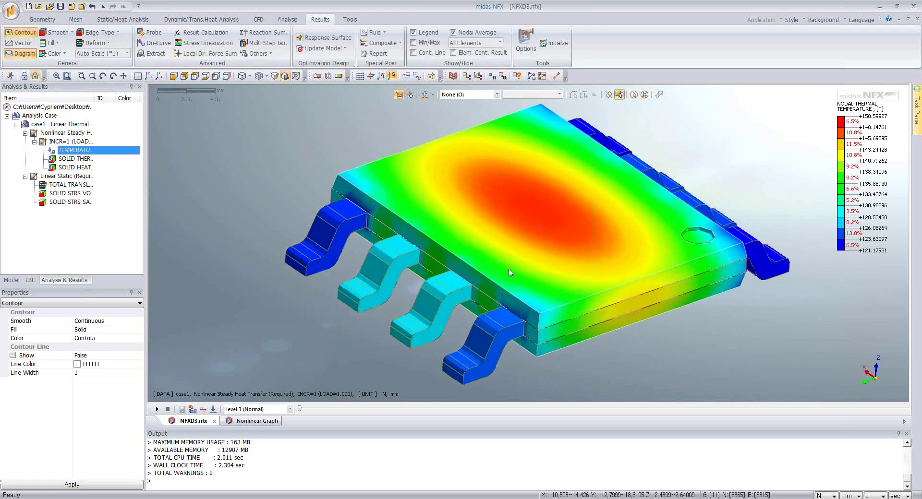
{"action": "middle_click_drag", "start_coordinate": [510, 273], "coordinate": [539, 299]}
{"action": "left_click", "coordinate": [413, 43]}
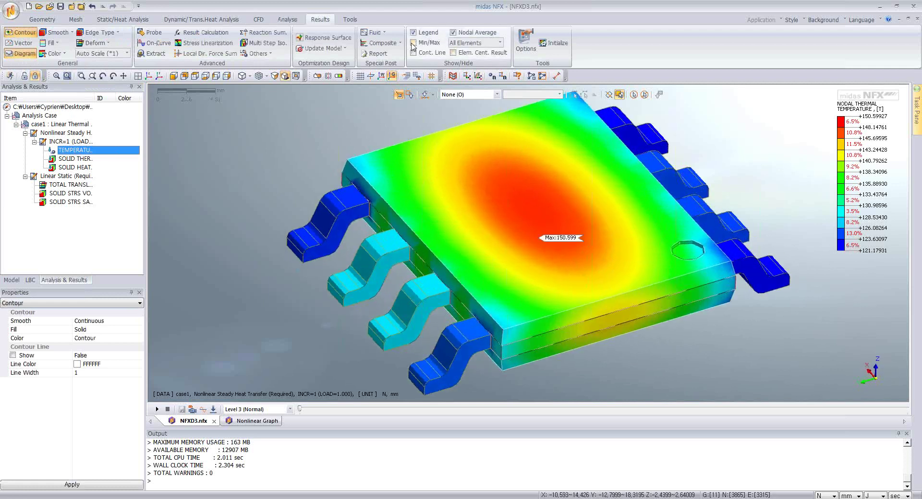
{"action": "mouse_move", "coordinate": [453, 226]}
{"action": "middle_mouse_down"}
{"action": "mouse_move", "coordinate": [454, 212]}
{"action": "mouse_move", "coordinate": [432, 217]}
{"action": "mouse_move", "coordinate": [469, 230]}
{"action": "mouse_move", "coordinate": [461, 221]}
{"action": "middle_mouse_up"}
{"action": "middle_click_drag", "start_coordinate": [714, 279], "coordinate": [679, 280]}
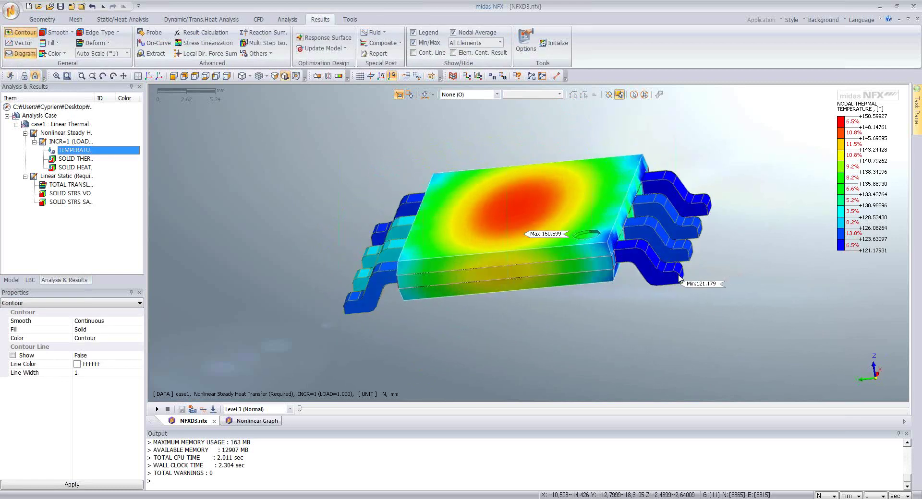
{"action": "middle_click_drag", "start_coordinate": [389, 274], "coordinate": [310, 227]}
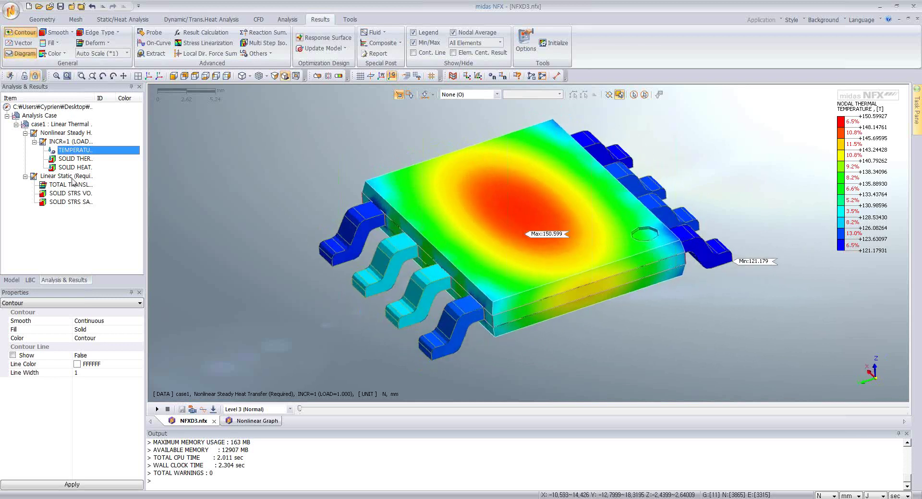
Review the two solid thermal result contours of the heat transfer subcase and the total translation of the linear static subcase
{"action": "left_click", "coordinate": [71, 159]}
{"action": "left_click", "coordinate": [72, 168]}
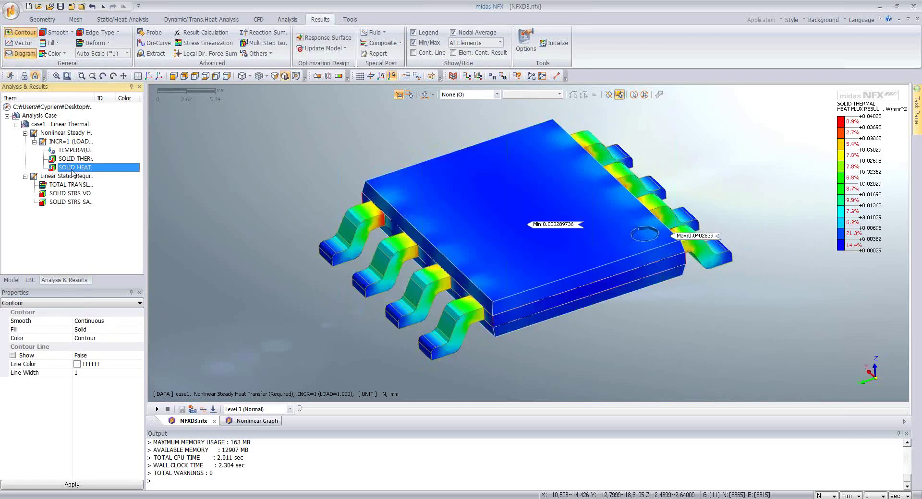
{"action": "left_click", "coordinate": [70, 186]}
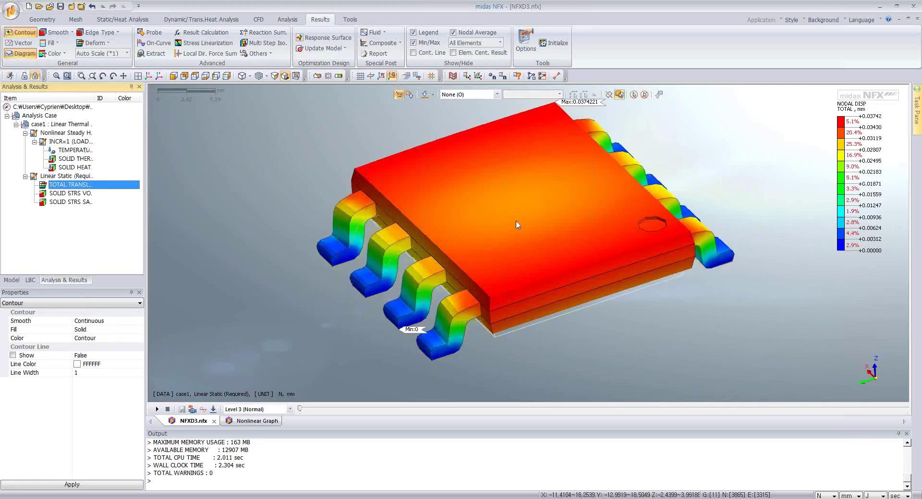
Set the deformation scale to Auto Scale (*2) and inspect the deformed chip and leads
{"action": "left_click", "coordinate": [127, 54]}
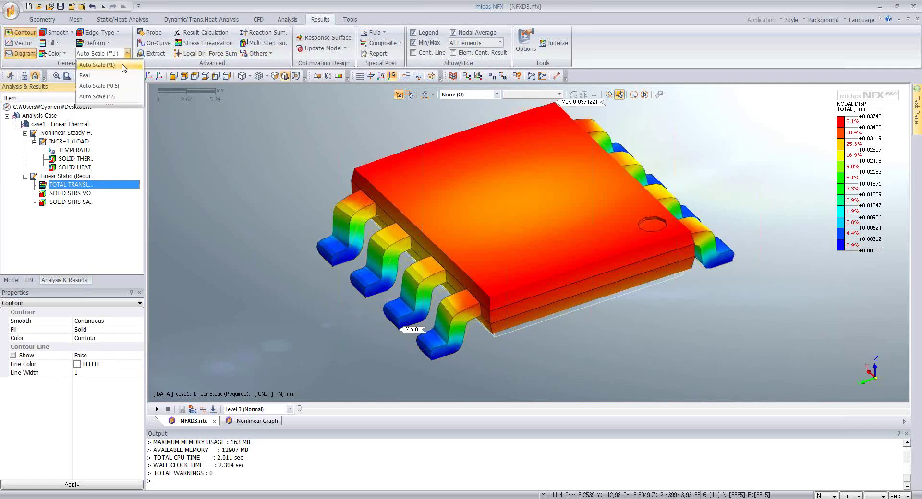
{"action": "left_click", "coordinate": [113, 97]}
{"action": "middle_click_drag", "start_coordinate": [324, 159], "coordinate": [499, 209]}
{"action": "scroll", "coordinate": [493, 223], "scroll_direction": "up", "scroll_amount": 3}
{"action": "scroll", "coordinate": [613, 149], "scroll_direction": "up", "scroll_amount": 2}
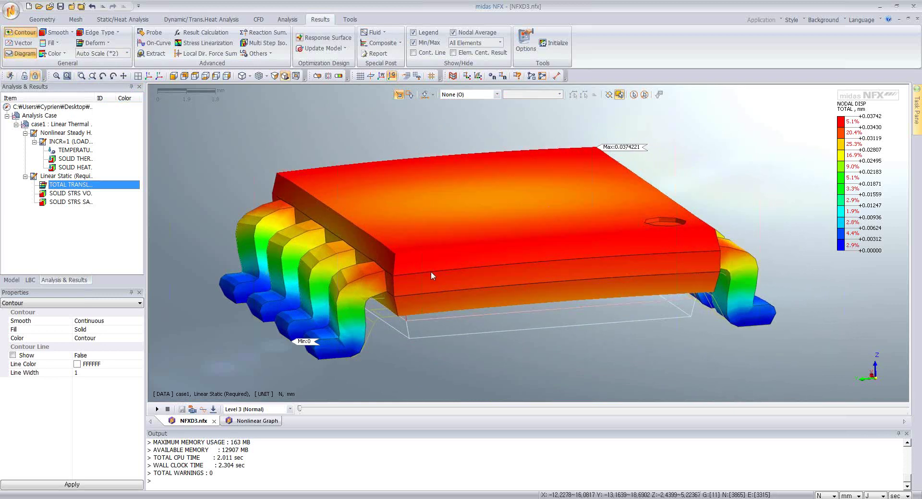
{"action": "middle_click_drag", "start_coordinate": [431, 275], "coordinate": [383, 276]}
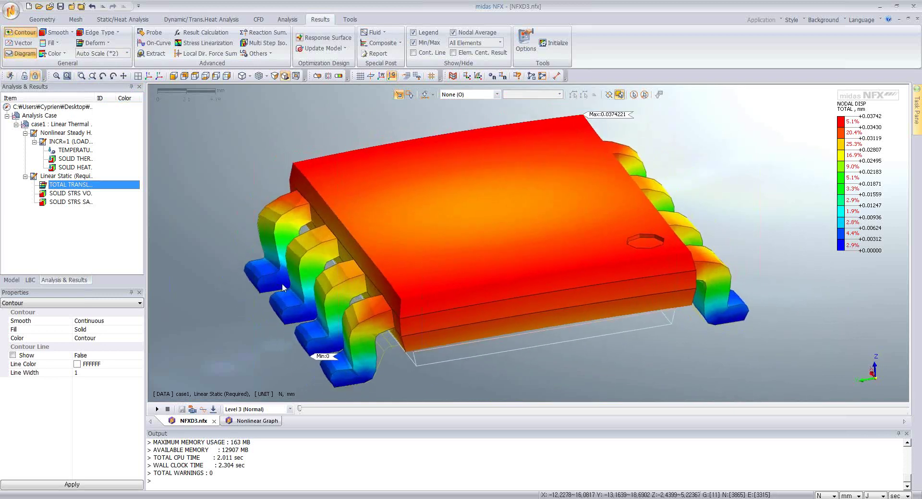
Display the solid von Mises stress contour of the linear static subcase and inspect the stress in the chip's leads
{"action": "mouse_move", "coordinate": [328, 344]}
{"action": "middle_mouse_down"}
{"action": "mouse_move", "coordinate": [332, 297]}
{"action": "mouse_move", "coordinate": [322, 333]}
{"action": "mouse_move", "coordinate": [335, 335]}
{"action": "middle_mouse_up"}
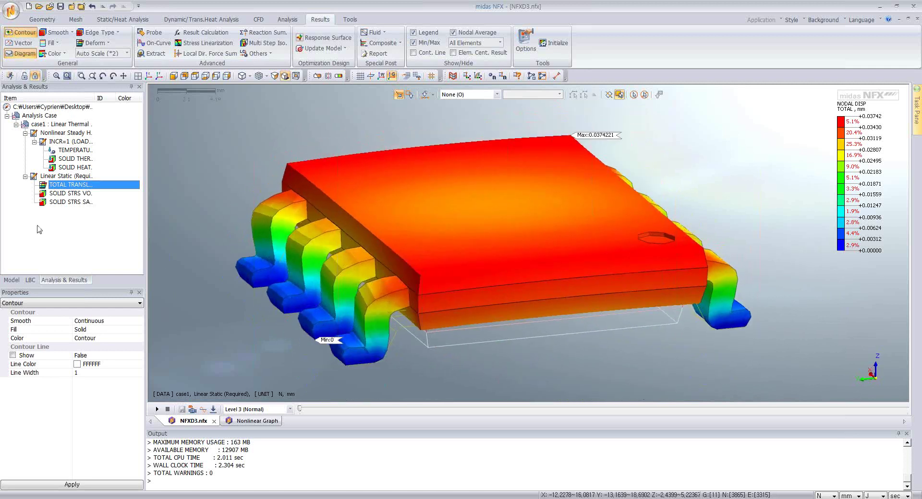
{"action": "double_click", "coordinate": [70, 194]}
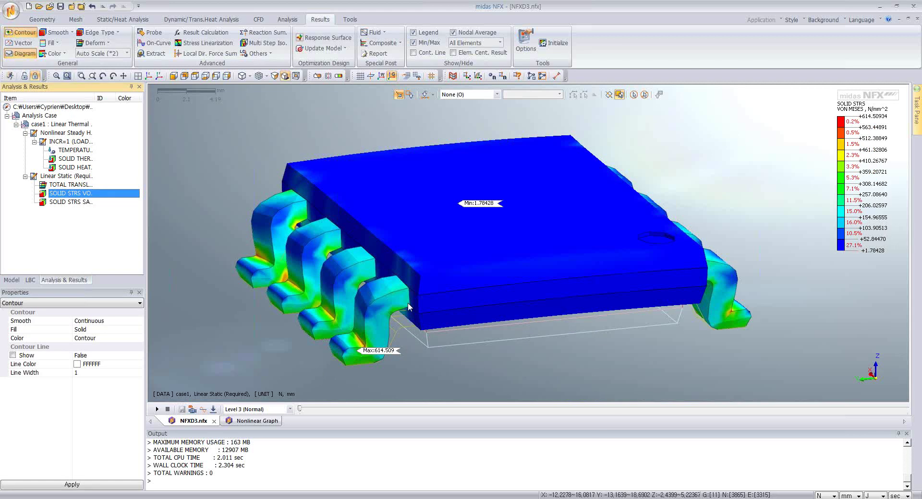
{"action": "mouse_move", "coordinate": [407, 302]}
{"action": "middle_mouse_down"}
{"action": "mouse_move", "coordinate": [428, 298]}
{"action": "mouse_move", "coordinate": [396, 310]}
{"action": "mouse_move", "coordinate": [405, 314]}
{"action": "middle_mouse_up"}
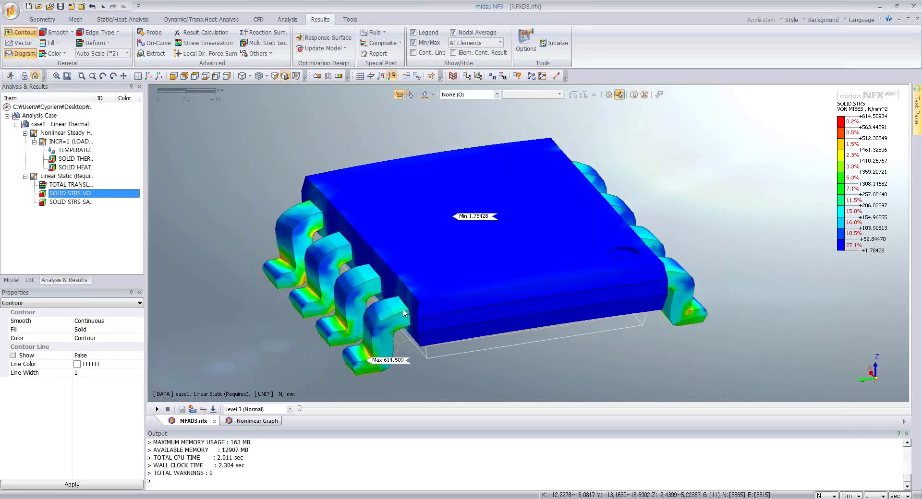
{"action": "middle_click_drag", "start_coordinate": [382, 353], "coordinate": [409, 316]}
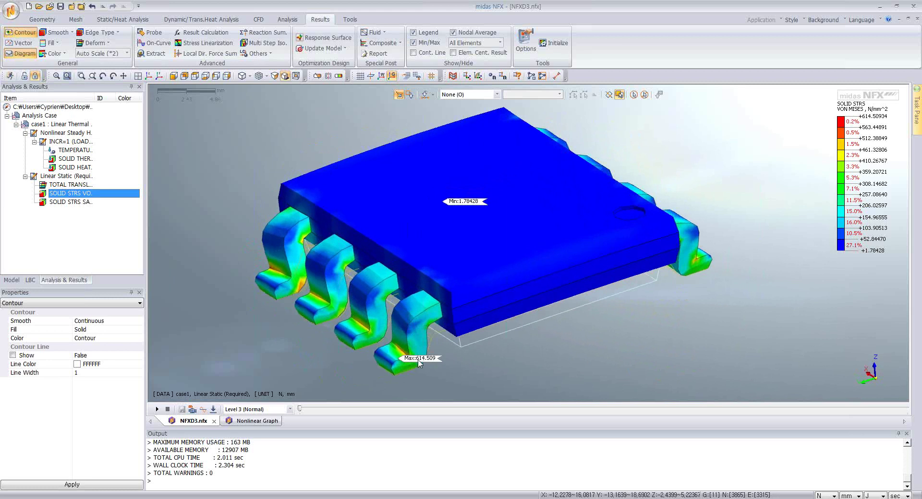
Review the solid safety factor contour of the linear static subcase, and return to the von Mises stress contour to re-examine the leads
{"action": "double_click", "coordinate": [89, 204]}
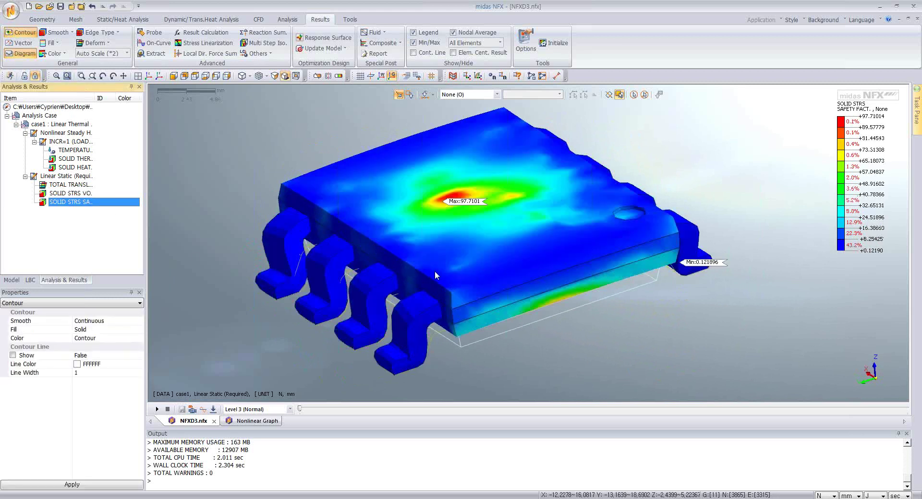
{"action": "double_click", "coordinate": [85, 193]}
{"action": "middle_click_drag", "start_coordinate": [341, 303], "coordinate": [367, 315]}
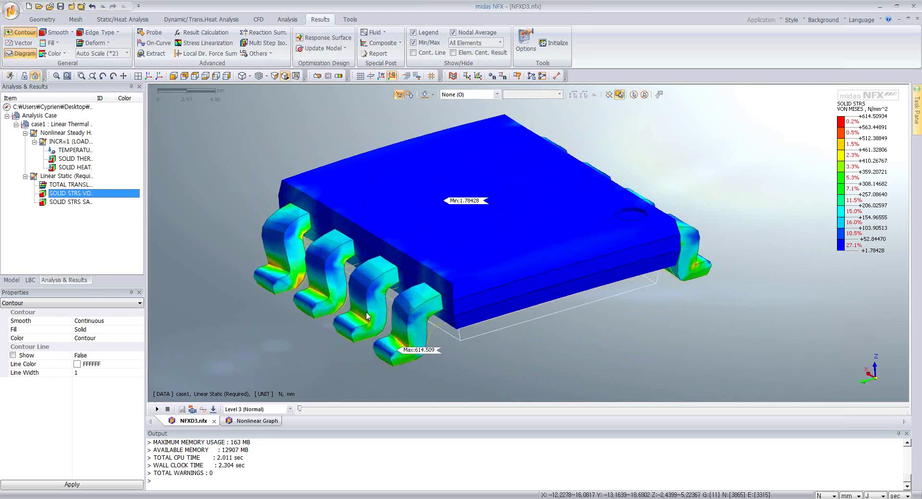